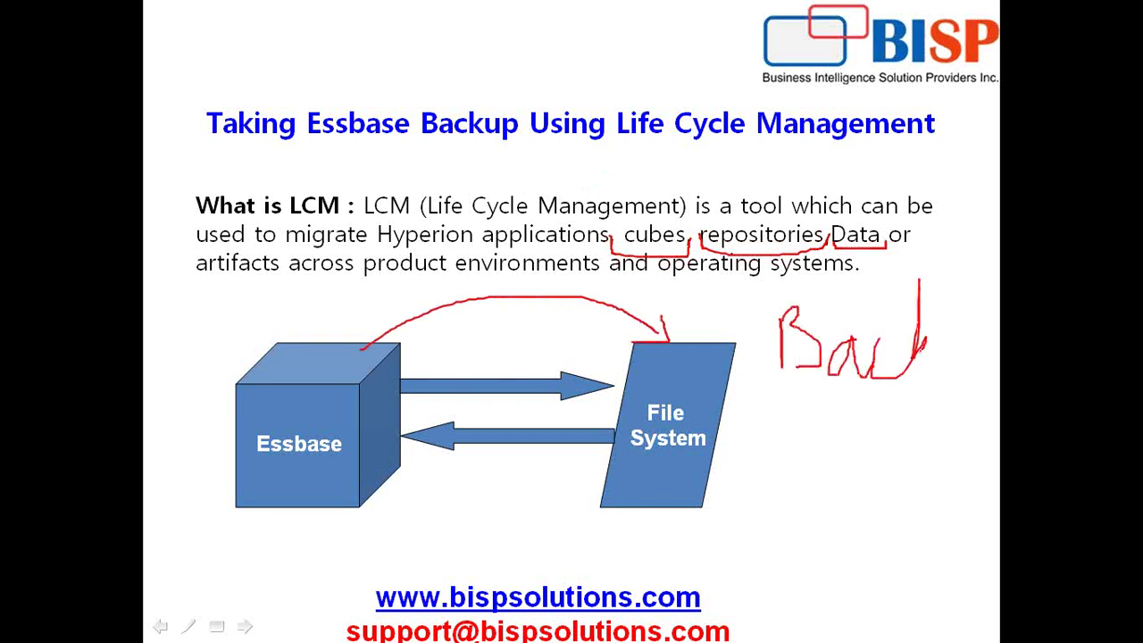
- Draw the 'Restore' arrow from File System back to Essbase, then switch to Essbase Administration Services
mouse_move(657, 519)
mouse_down()
mouse_move(466, 579)
mouse_move(361, 536)
mouse_move(401, 514)
mouse_up()
mouse_move(614, 520)
mouse_down()
mouse_move(666, 516)
mouse_move(690, 540)
mouse_move(714, 520)
mouse_move(763, 533)
mouse_move(819, 511)
mouse_move(885, 536)
mouse_up()
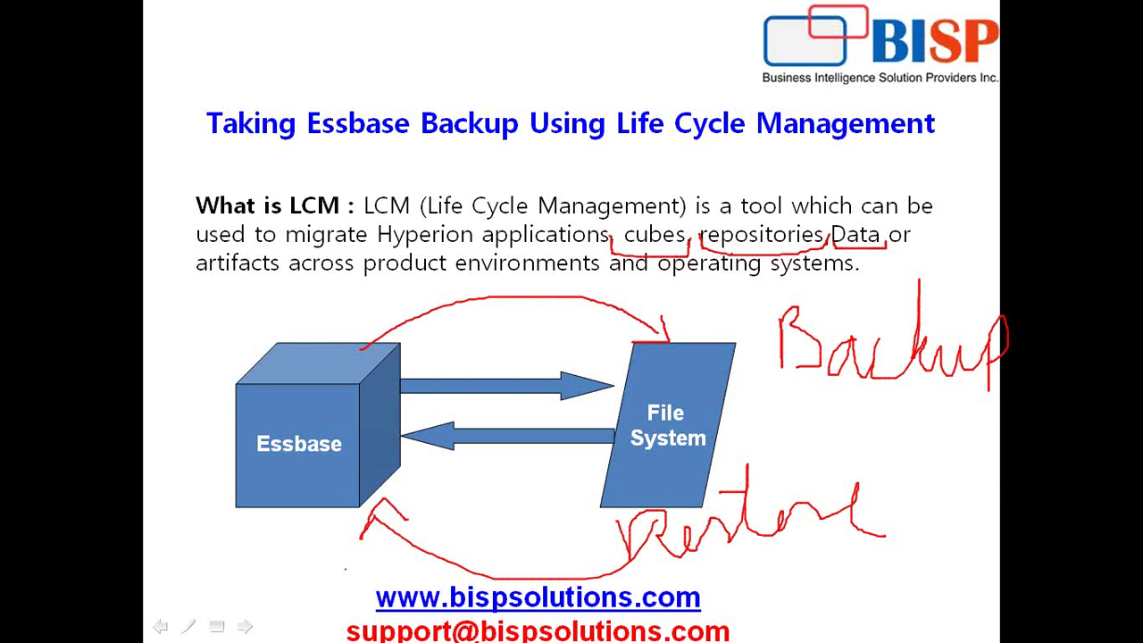
key(super)
click(334, 626)
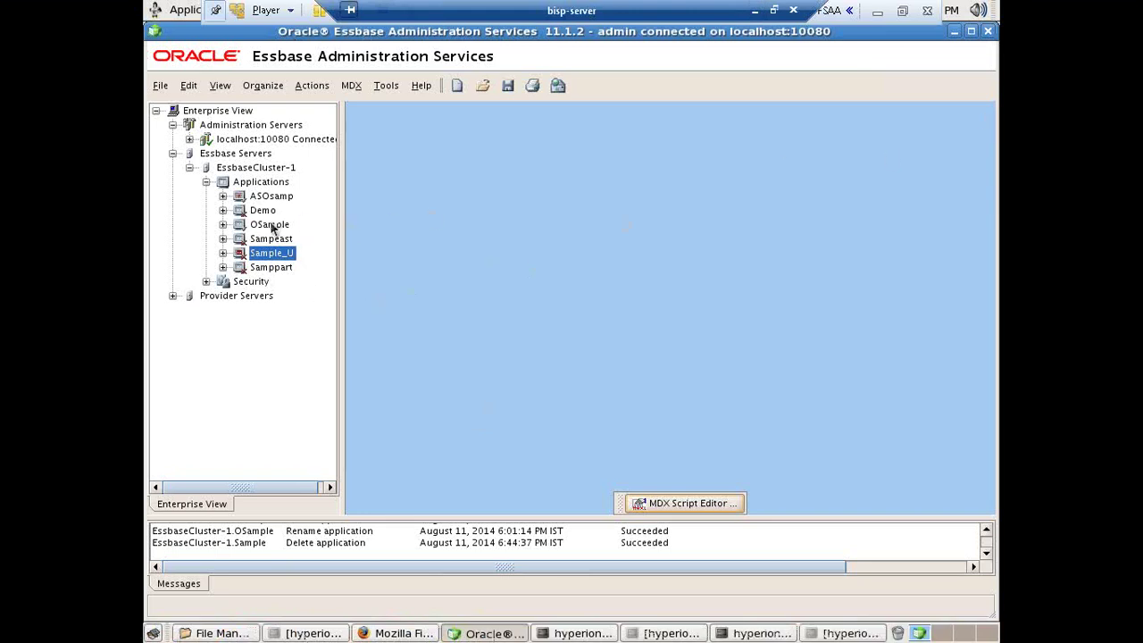
- Rename the OSample application to Sample by deleting its leading 'O'
click(270, 224)
right_click(271, 225)
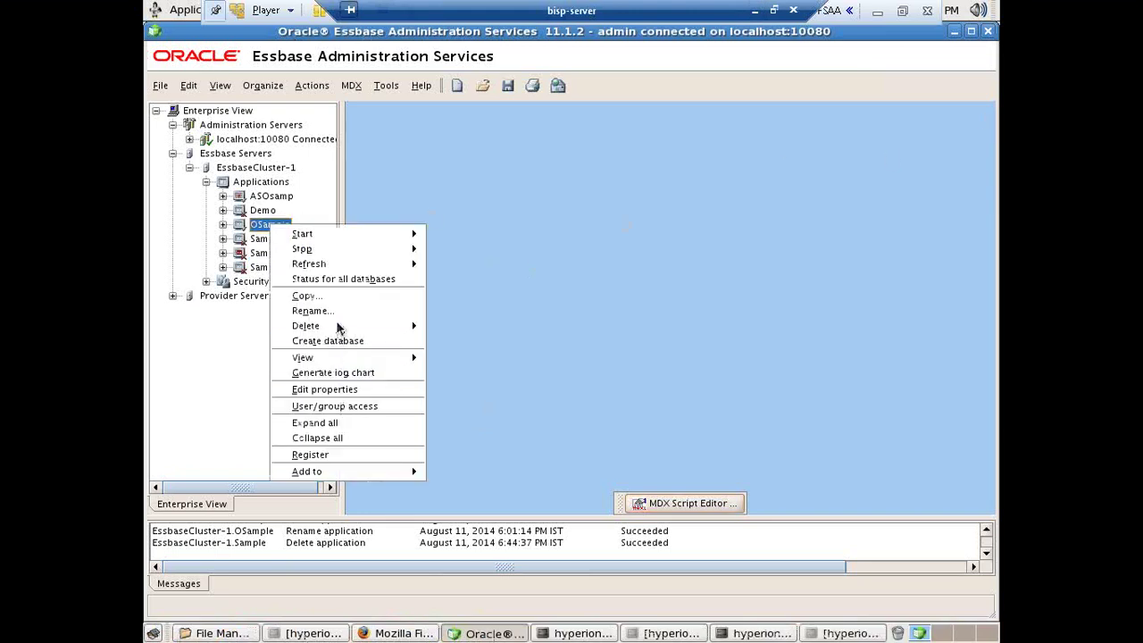
key(Return)
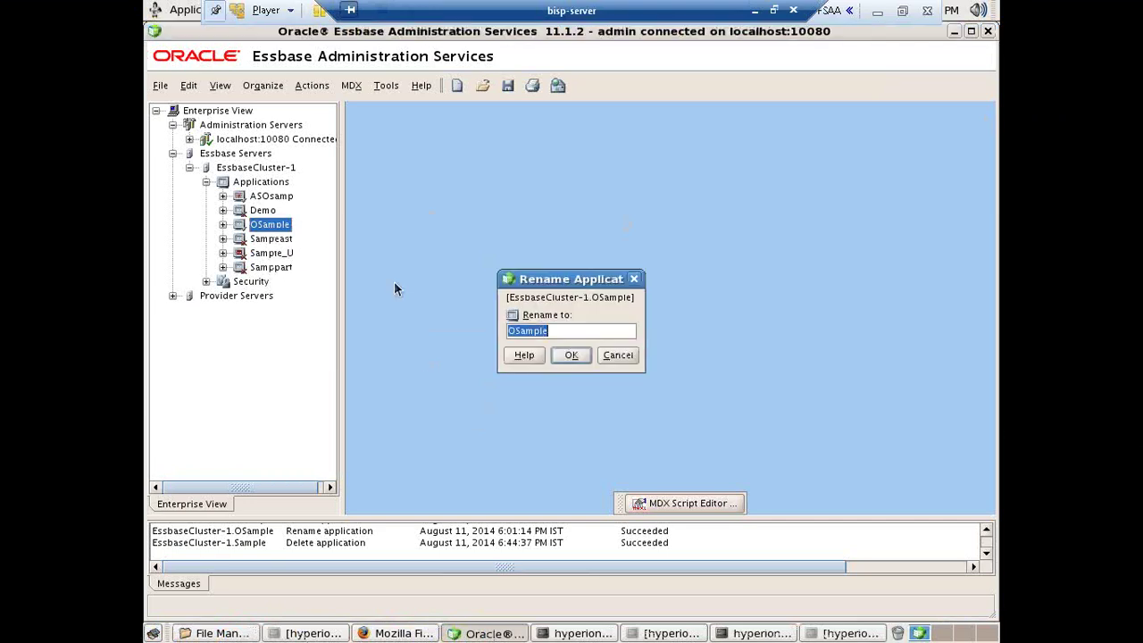
click(522, 331)
key(BackSpace)
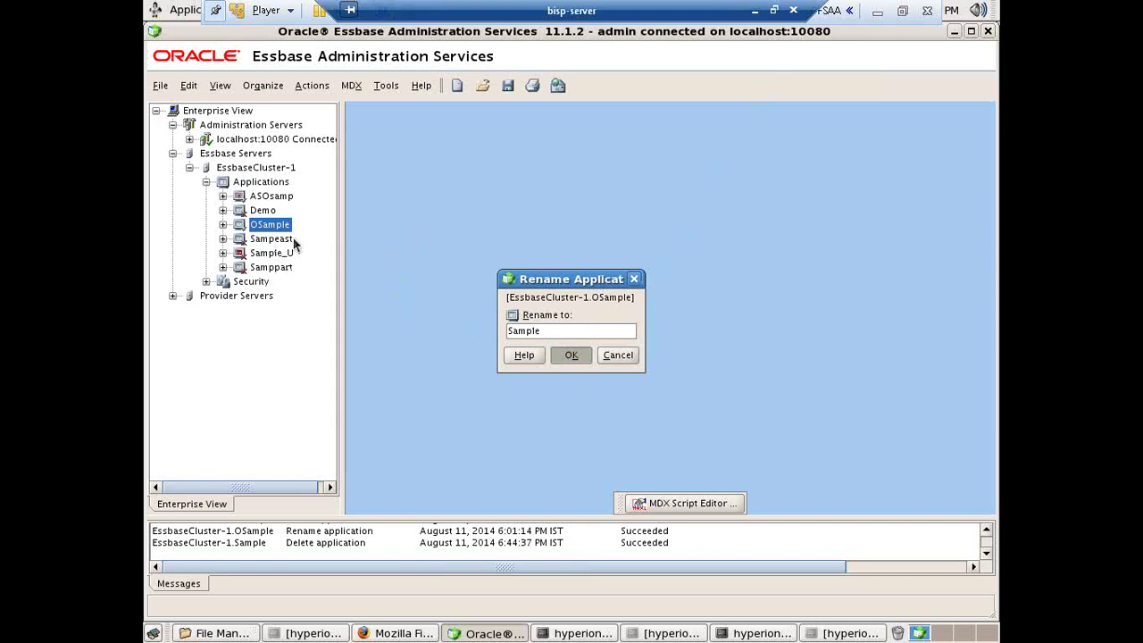
click(568, 352)
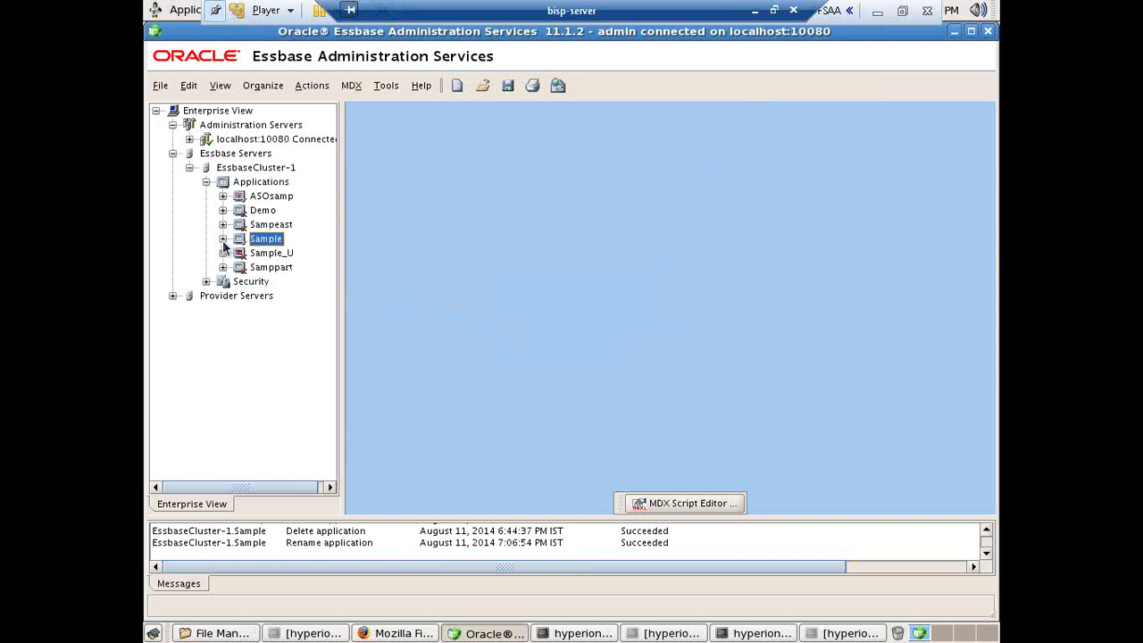
- Execute the Sample.Basic MDX query in the script editor, getting Budget Cola Sales 100, 120, 100
click(688, 502)
drag(619, 312, 482, 250)
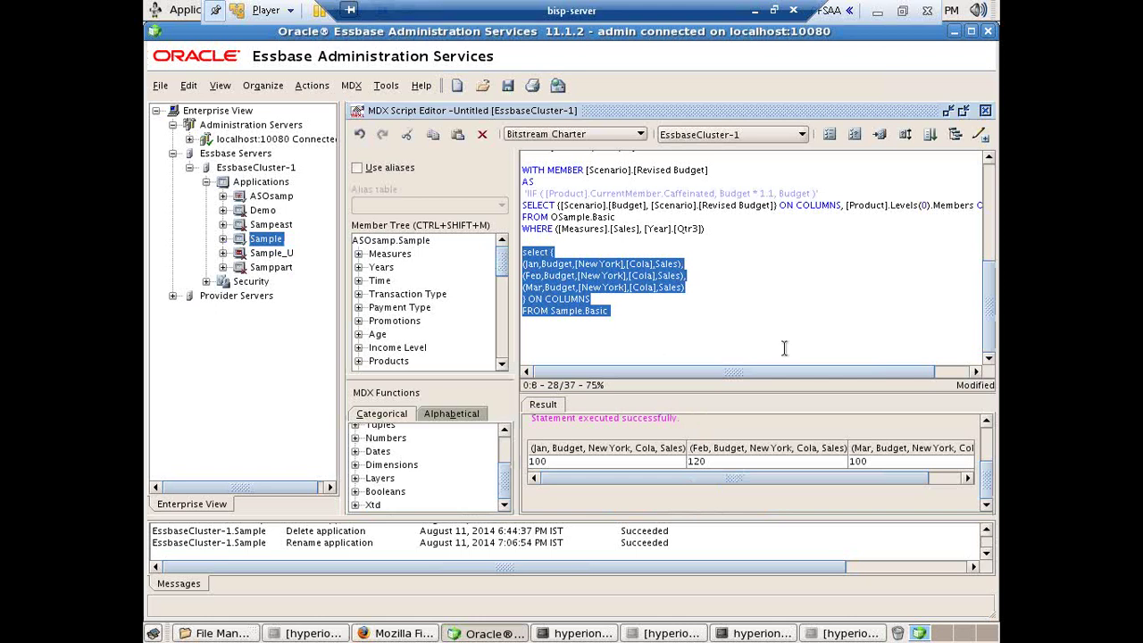
key(F5)
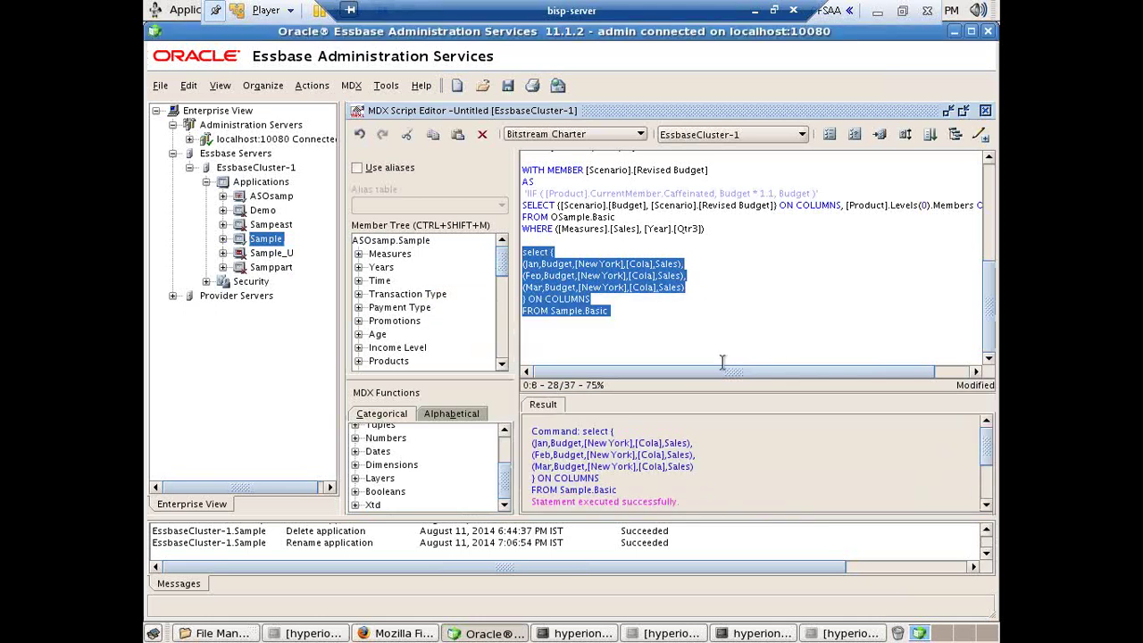
drag(985, 454, 989, 478)
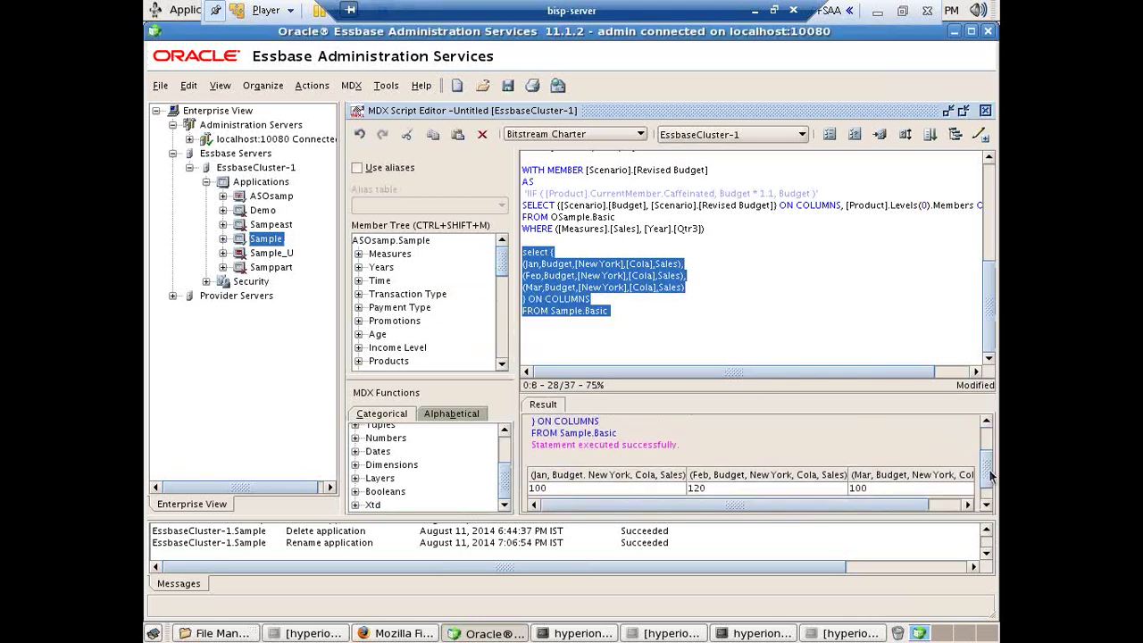
click(547, 273)
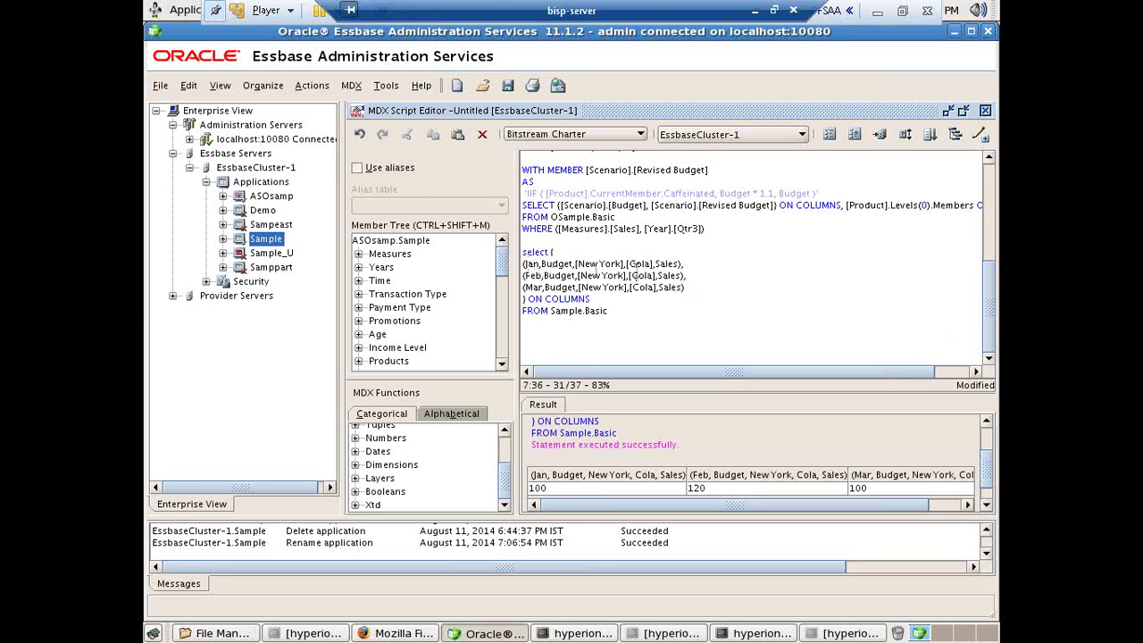
drag(655, 504, 786, 520)
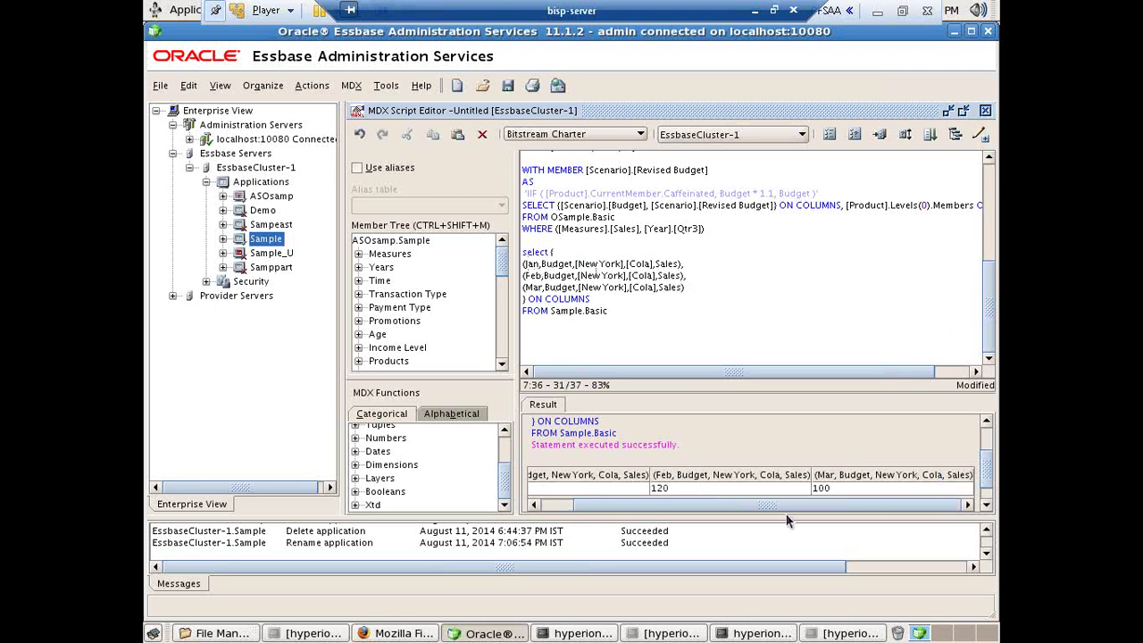
drag(695, 518, 672, 509)
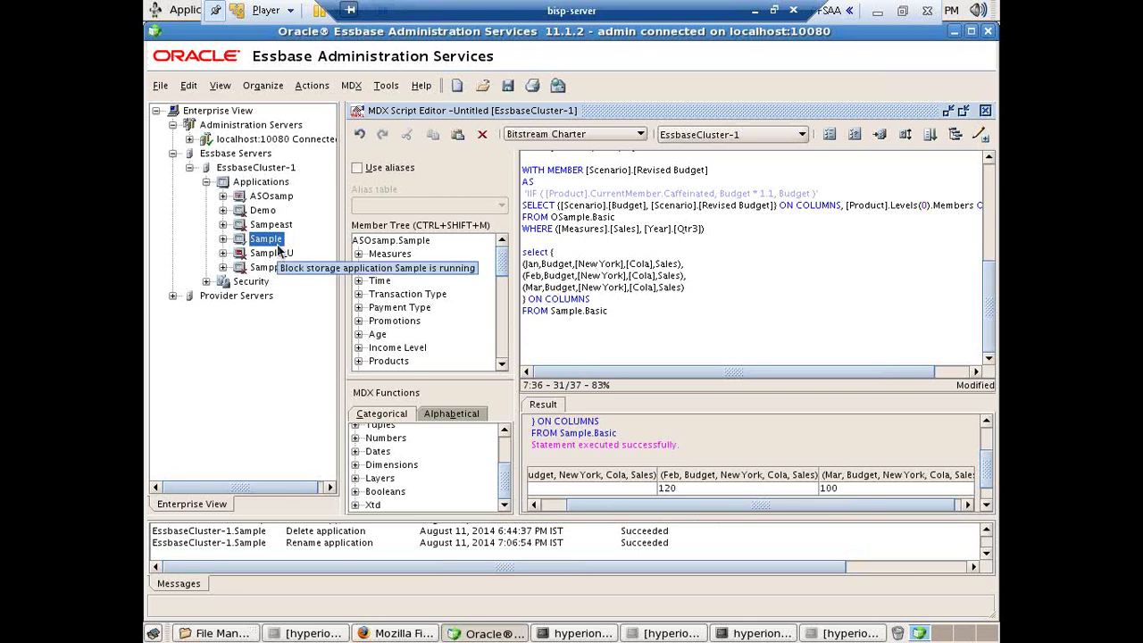
drag(611, 311, 501, 250)
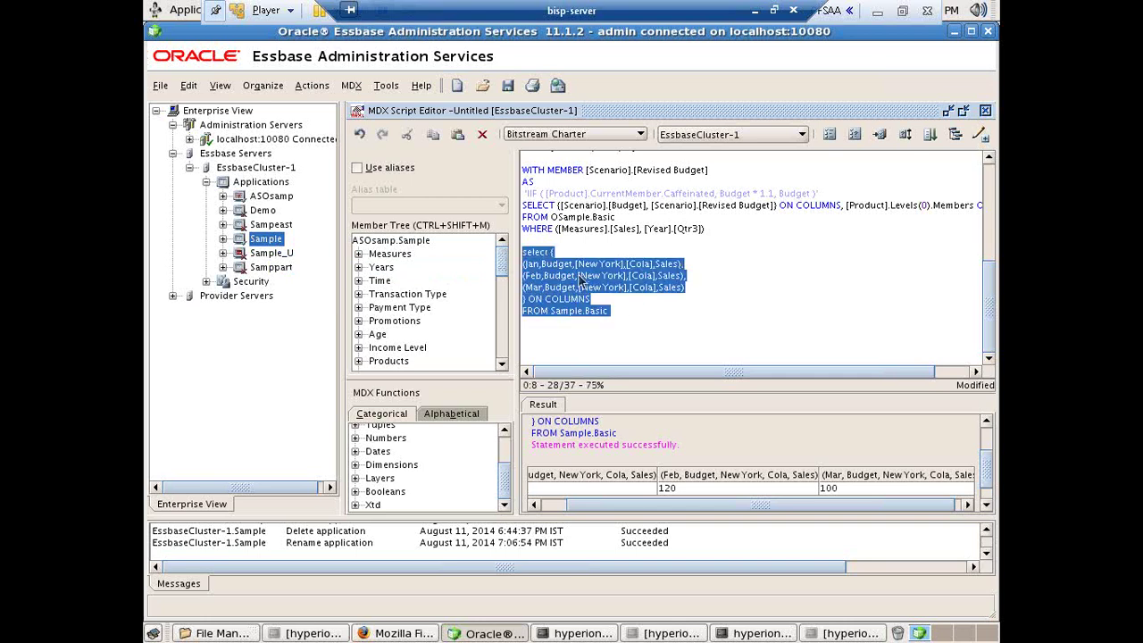
click(645, 288)
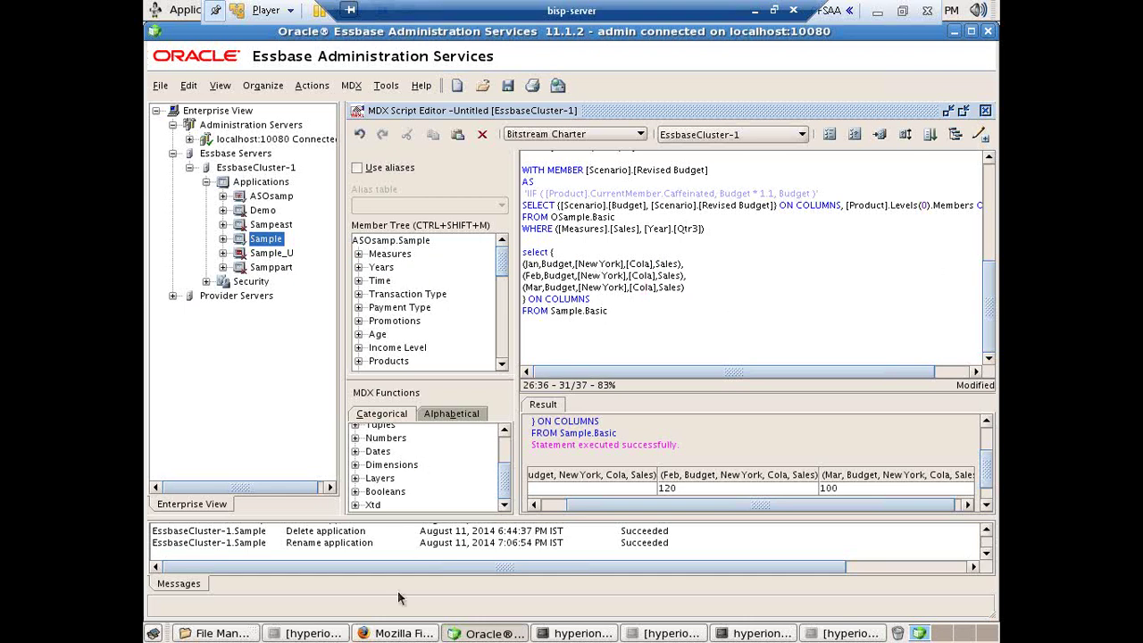
- Log off EPM Workspace in Firefox and log back on as the administrator
click(394, 633)
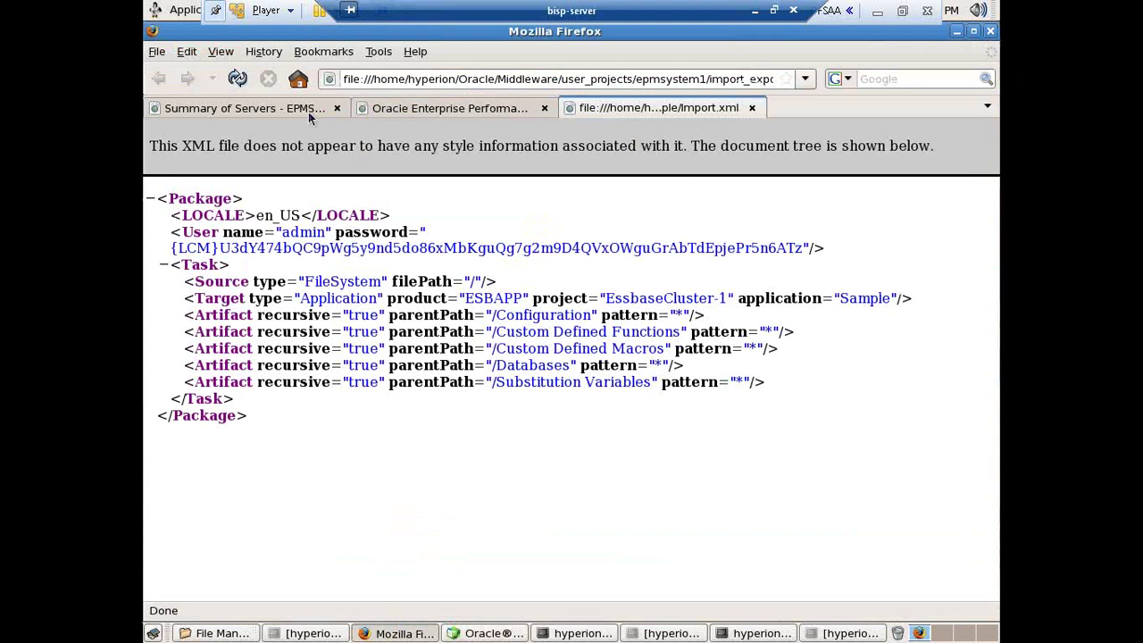
click(309, 111)
click(412, 112)
click(646, 434)
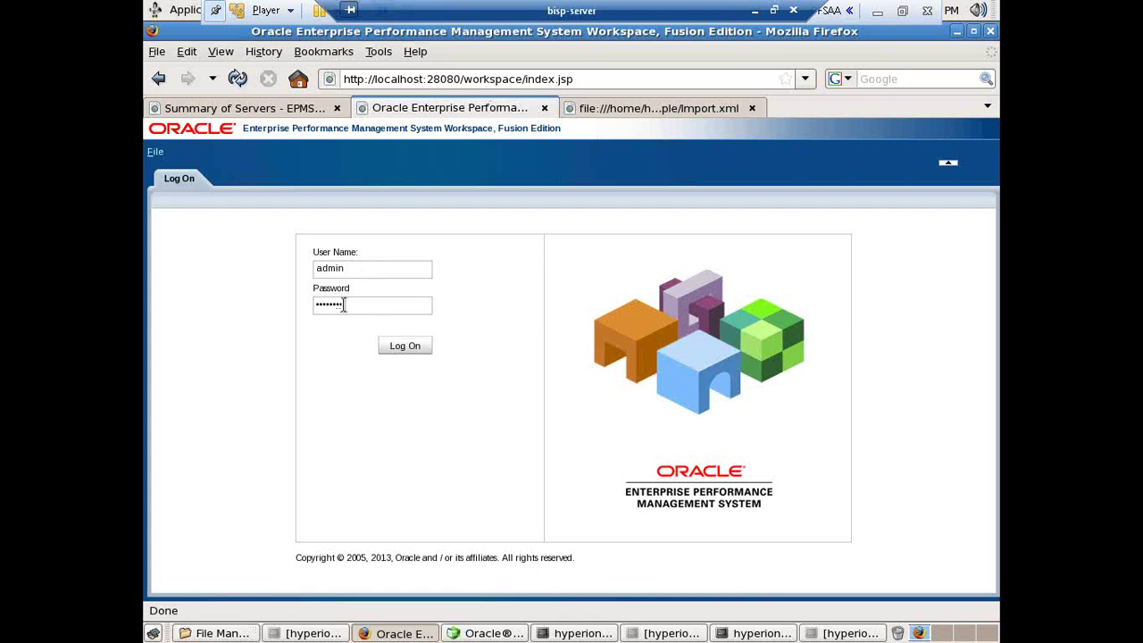
key(Return)
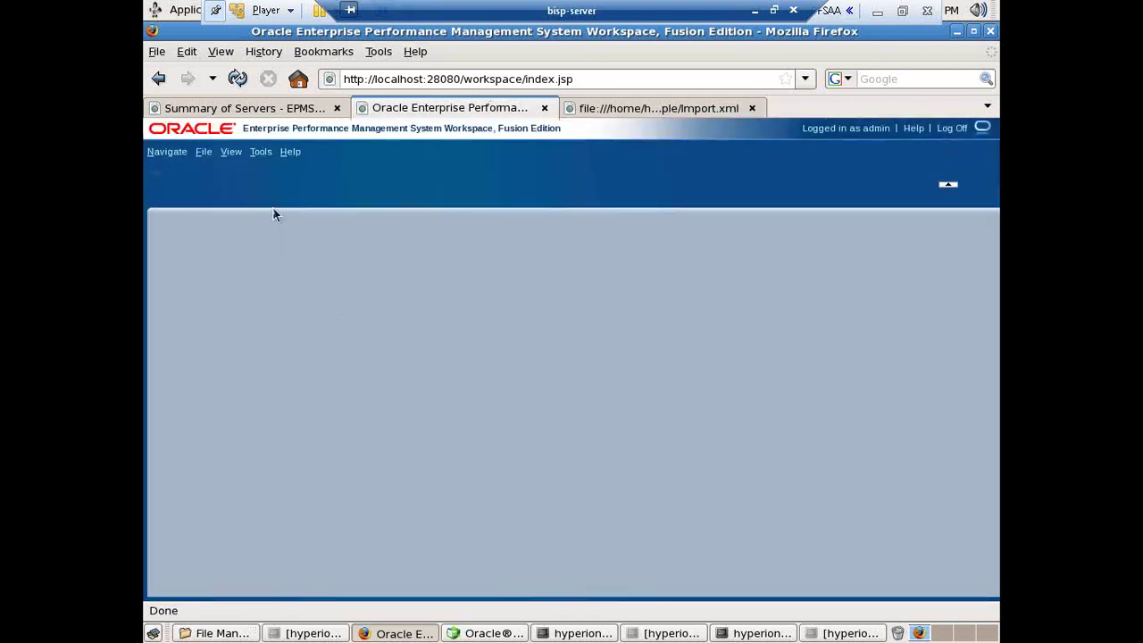
- Open the Shared Services Console from Navigate > Administer
click(179, 154)
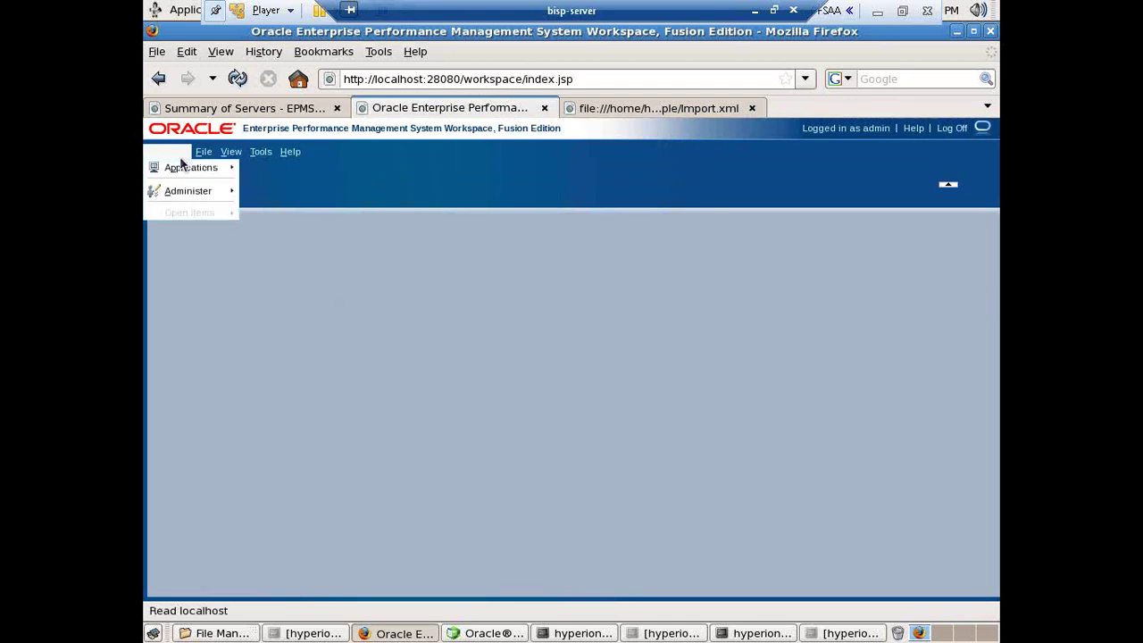
mouse_move(235, 192)
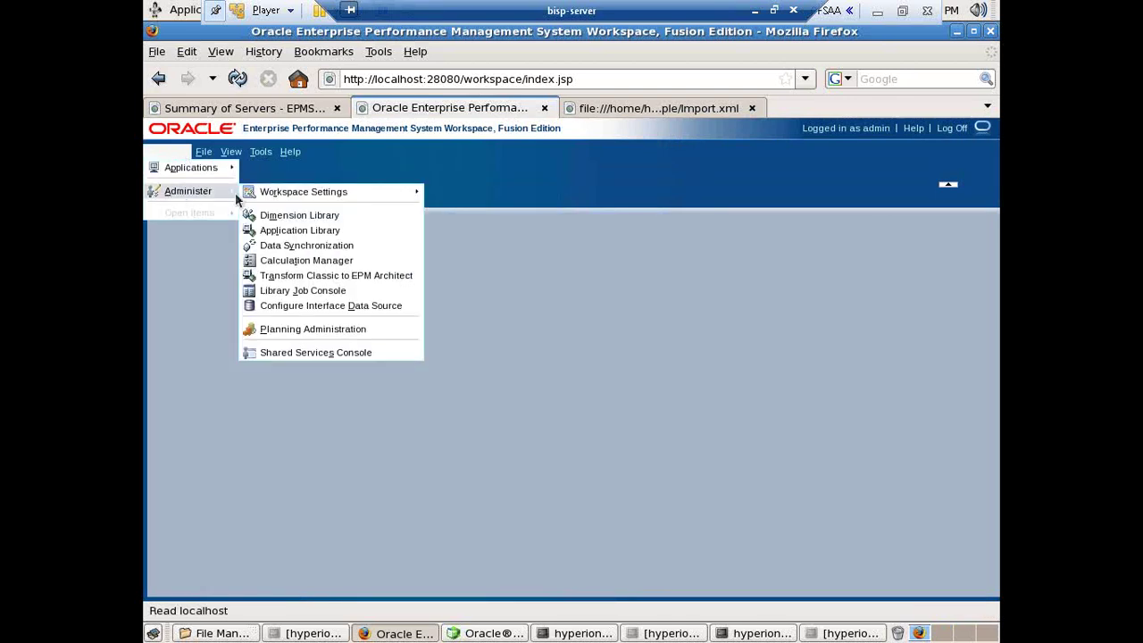
click(299, 355)
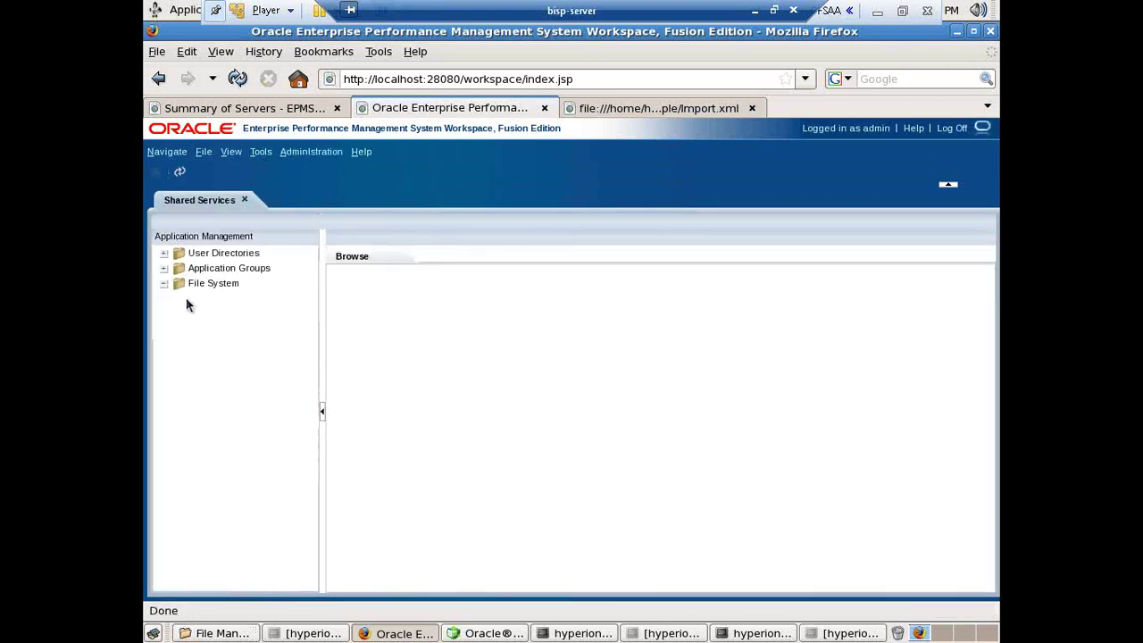
- Expand Application Groups > EssbaseCluster-1 and load the Sample application's Artifact List
click(176, 271)
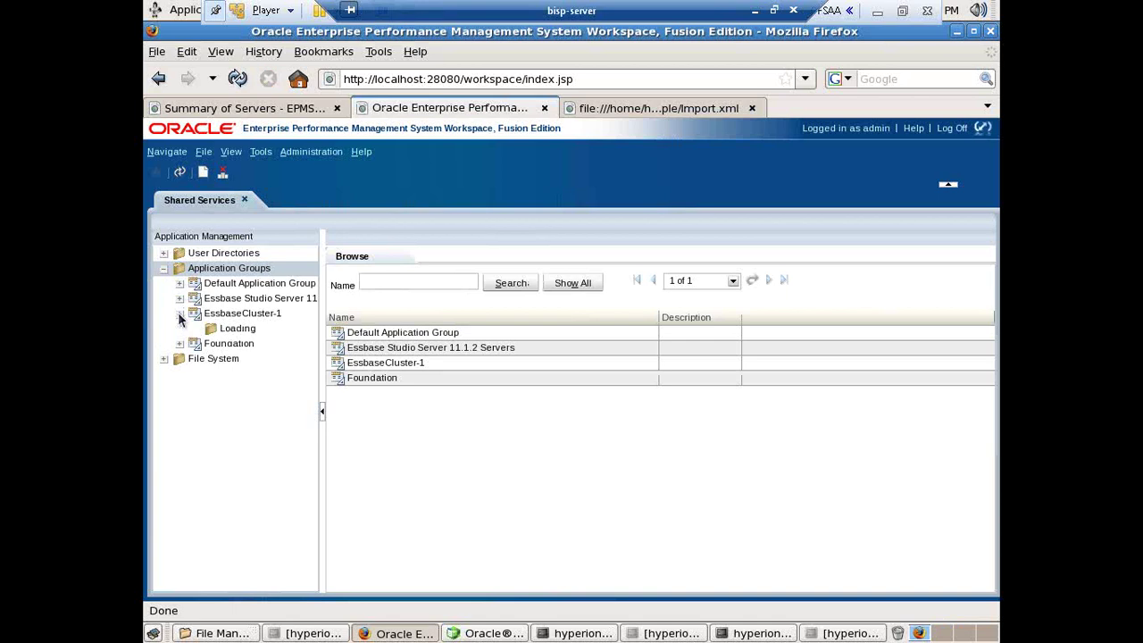
click(179, 314)
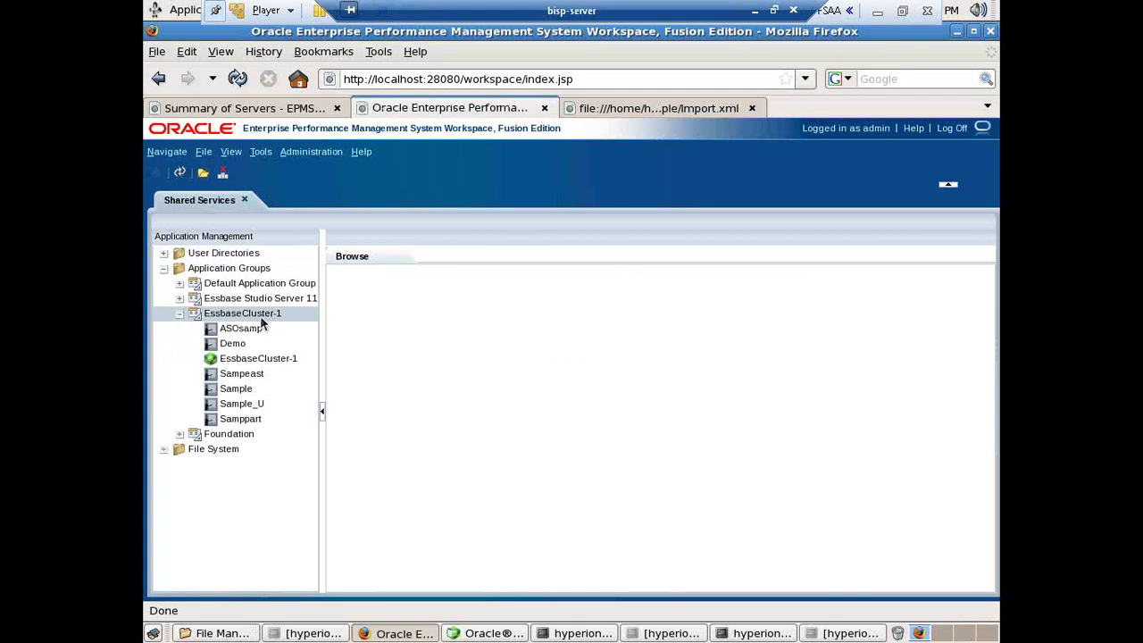
click(250, 393)
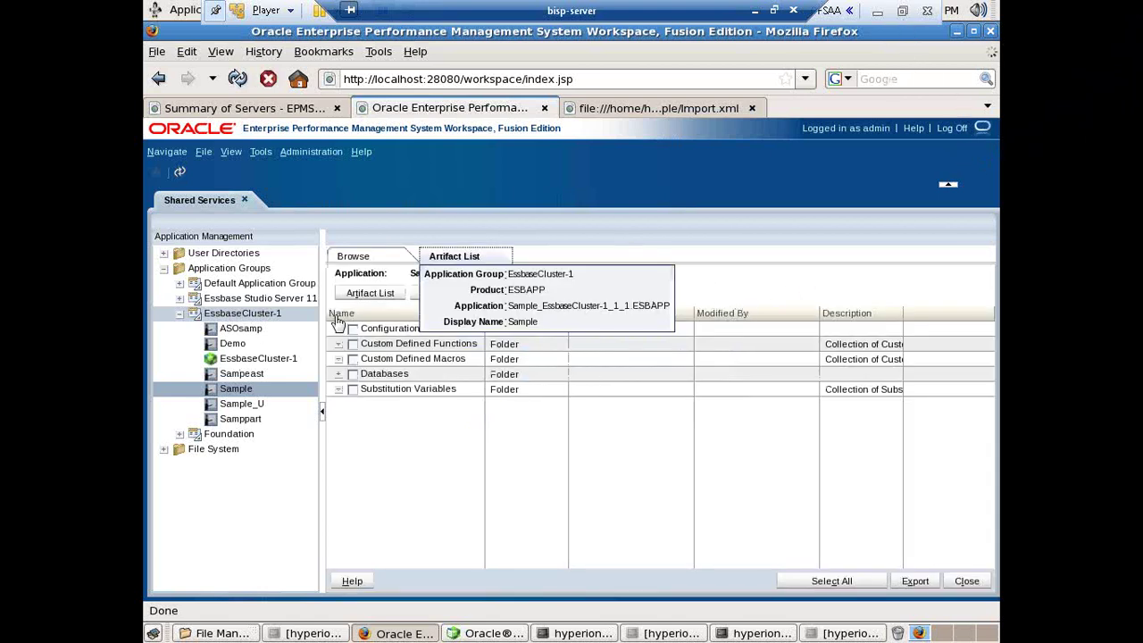
- Expand Databases and compare with Sample's Basic, Interntl and Xchgrate cubes in EAS
click(339, 374)
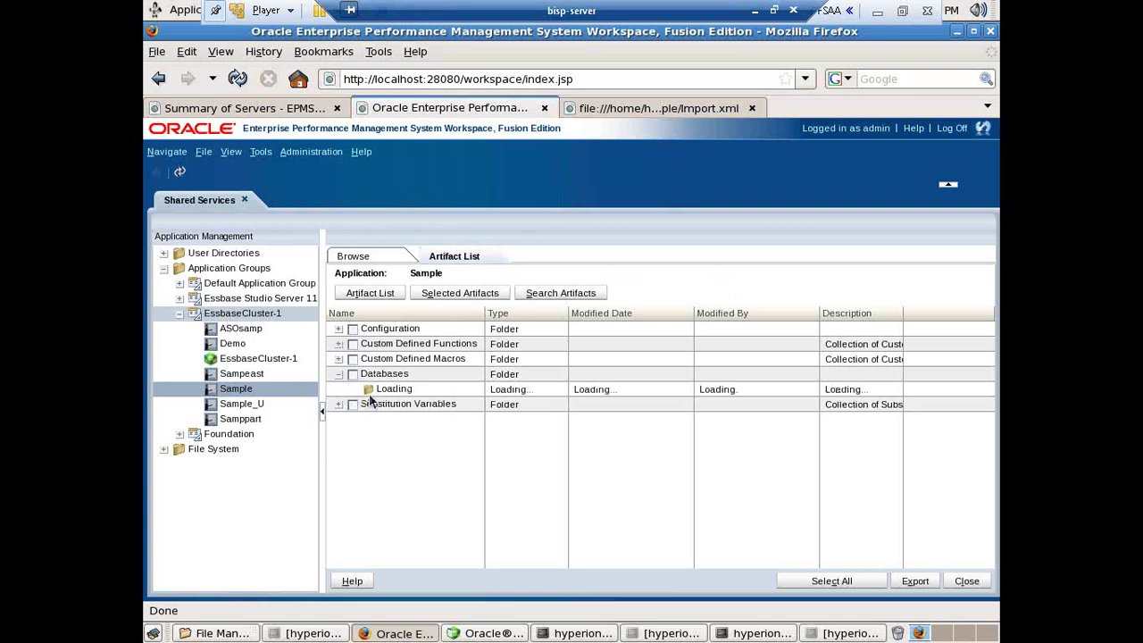
click(470, 634)
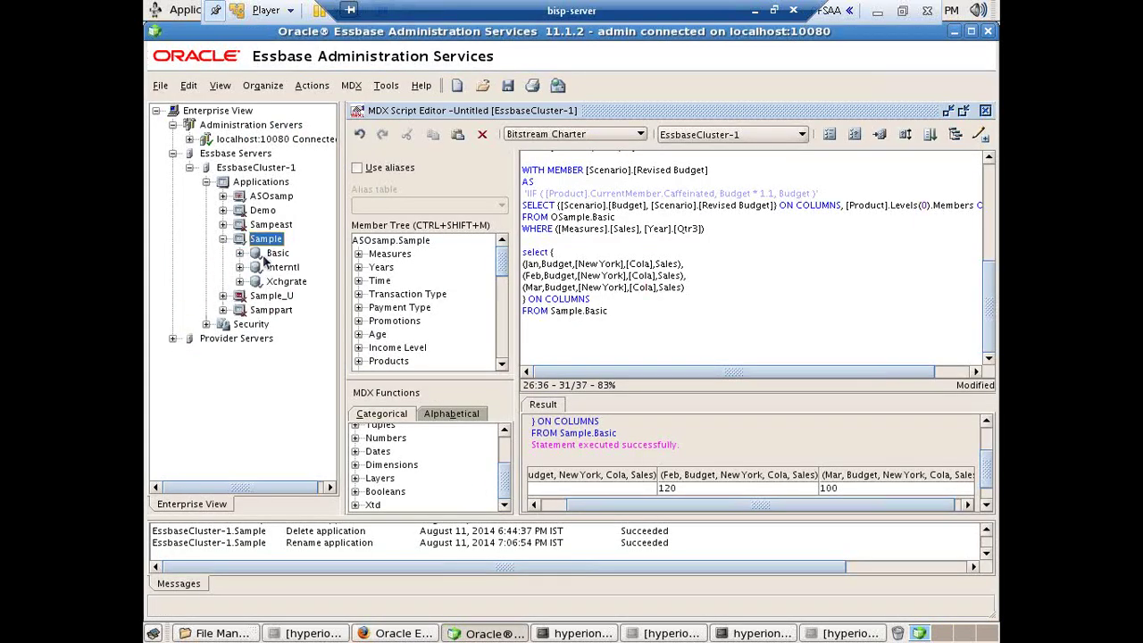
click(273, 254)
click(276, 267)
click(279, 279)
click(279, 269)
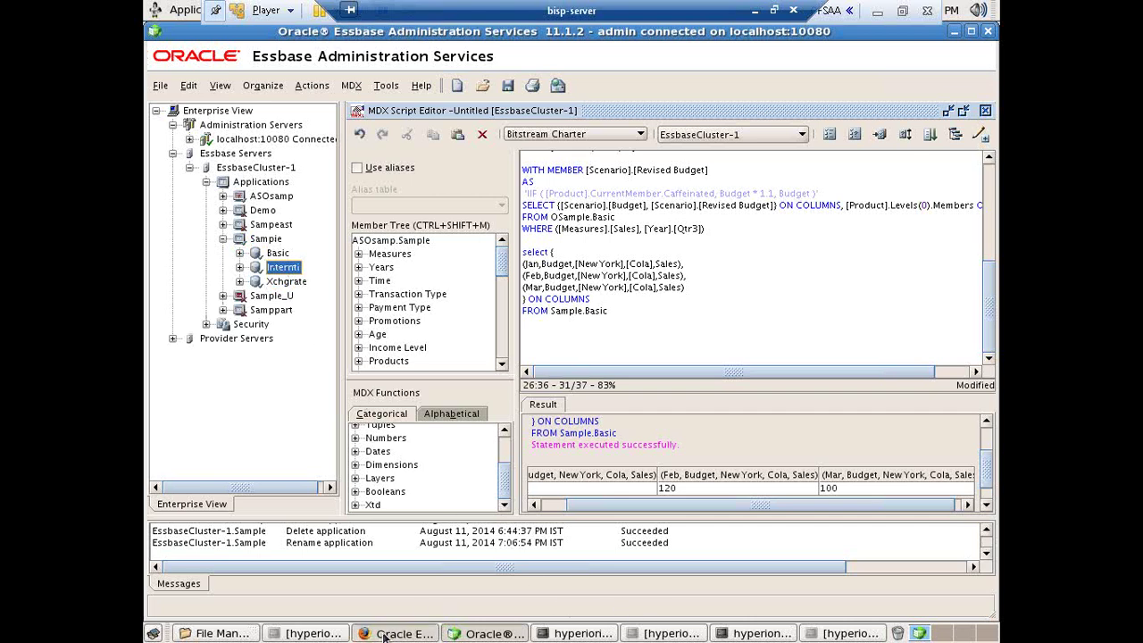
click(384, 636)
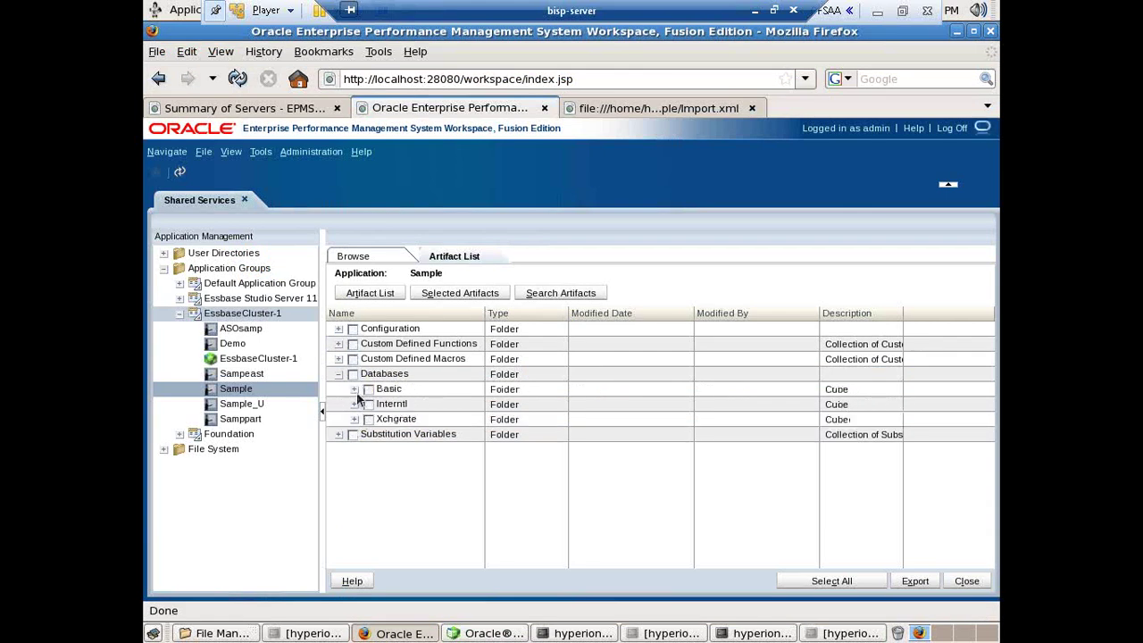
- Select all five Sample artifact folders and start an export to the file system
click(355, 389)
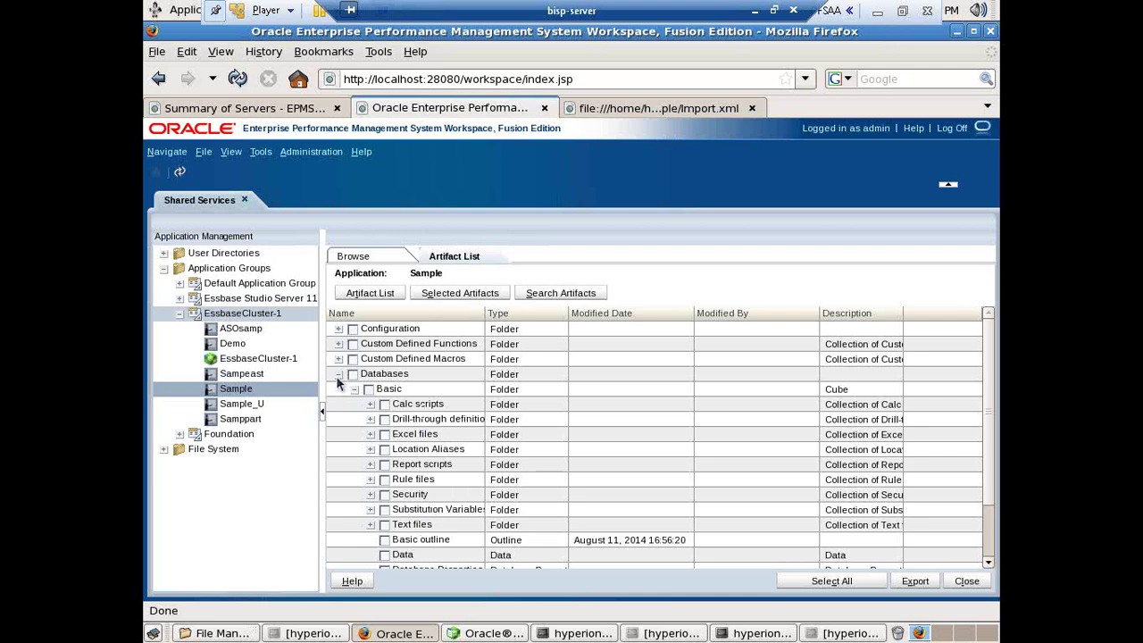
click(338, 374)
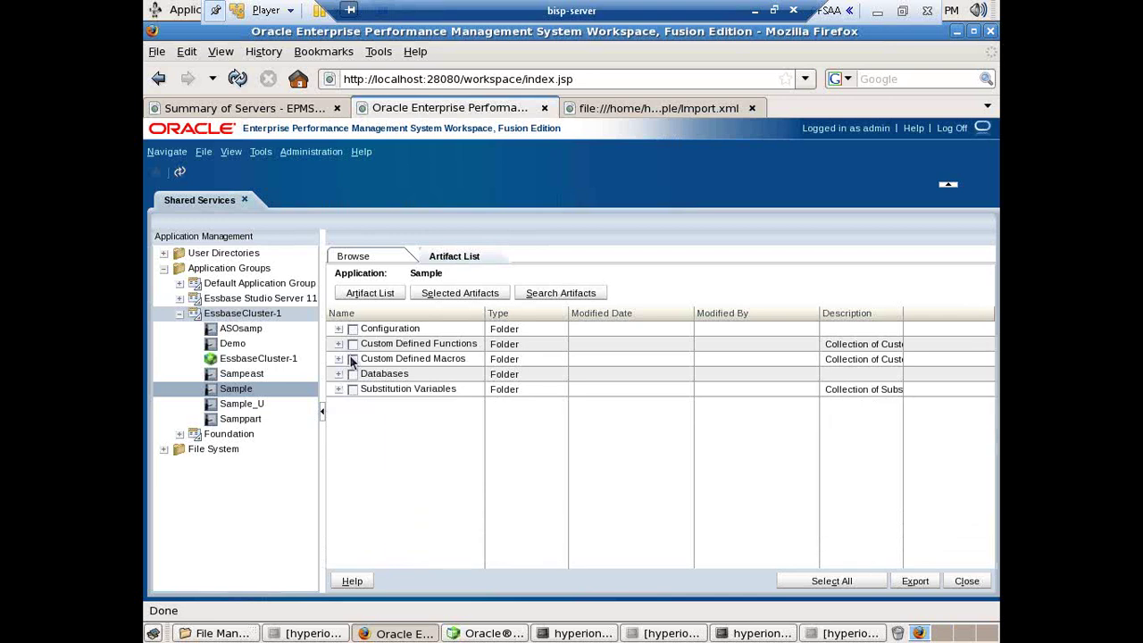
click(844, 581)
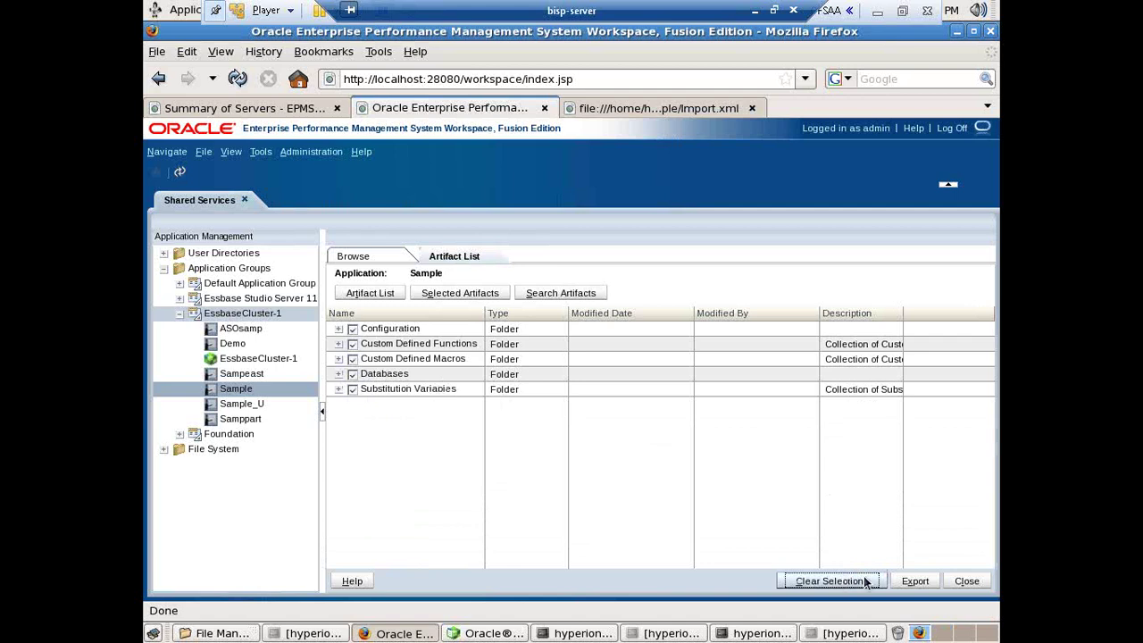
click(915, 582)
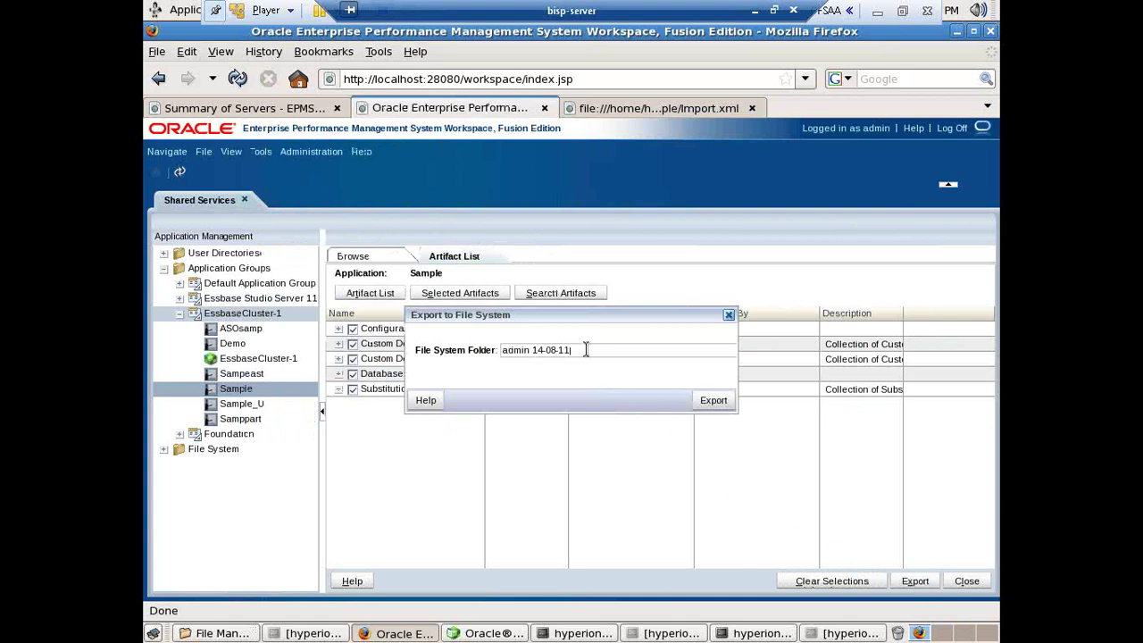
- Rename the export destination folder to 11Aug_Essbase_Backup and check the epmsystem1 file manager
drag(584, 349, 449, 350)
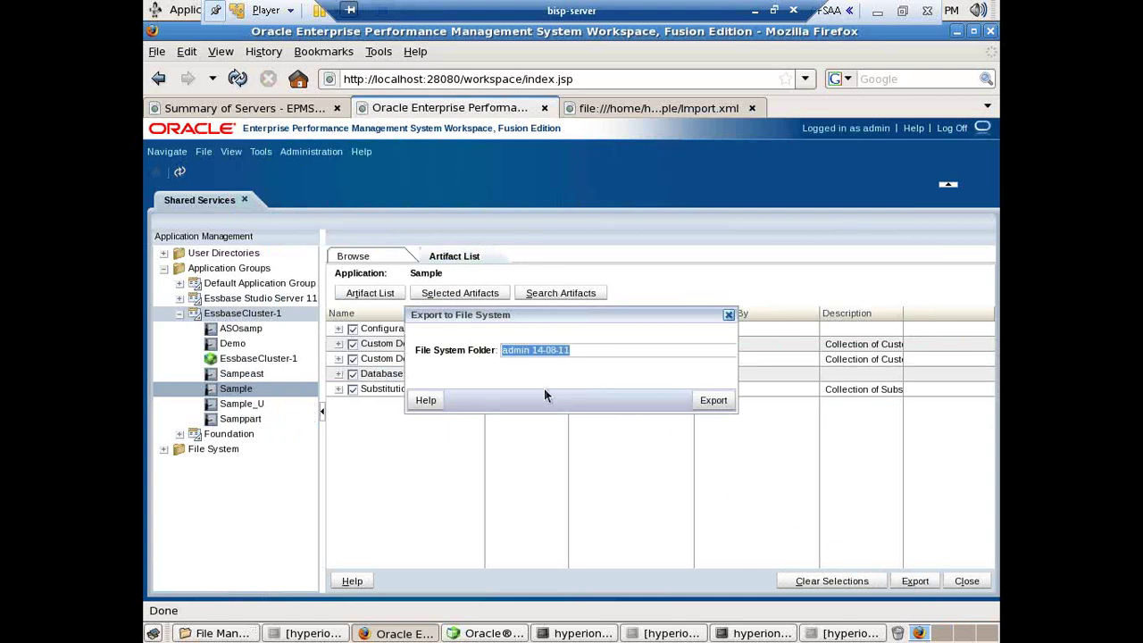
text(Essbase_)
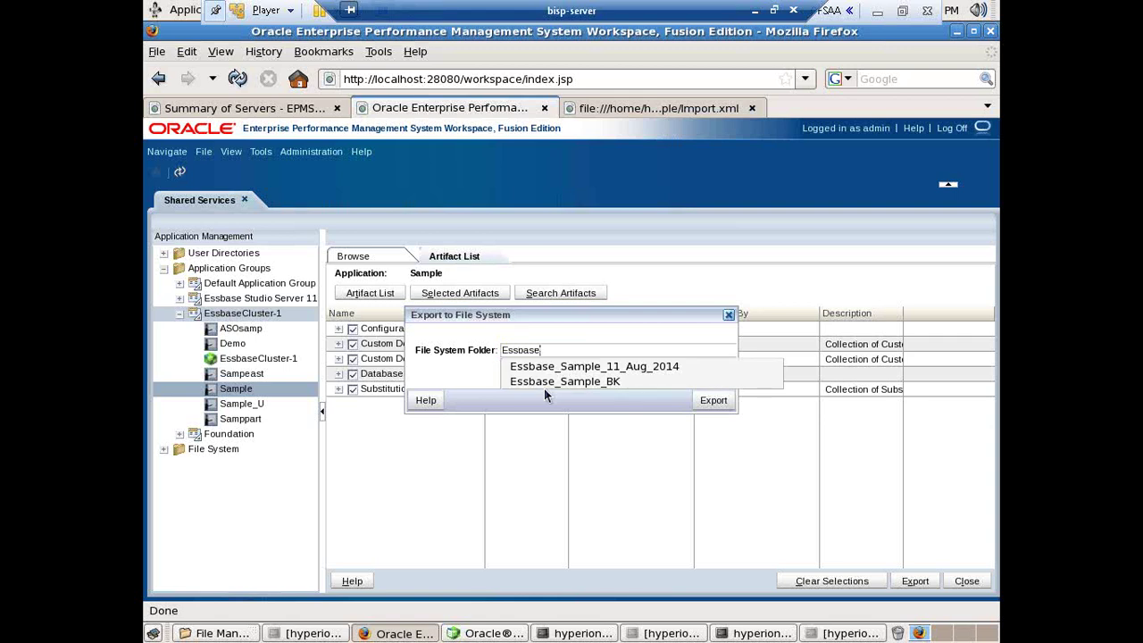
text(Back)
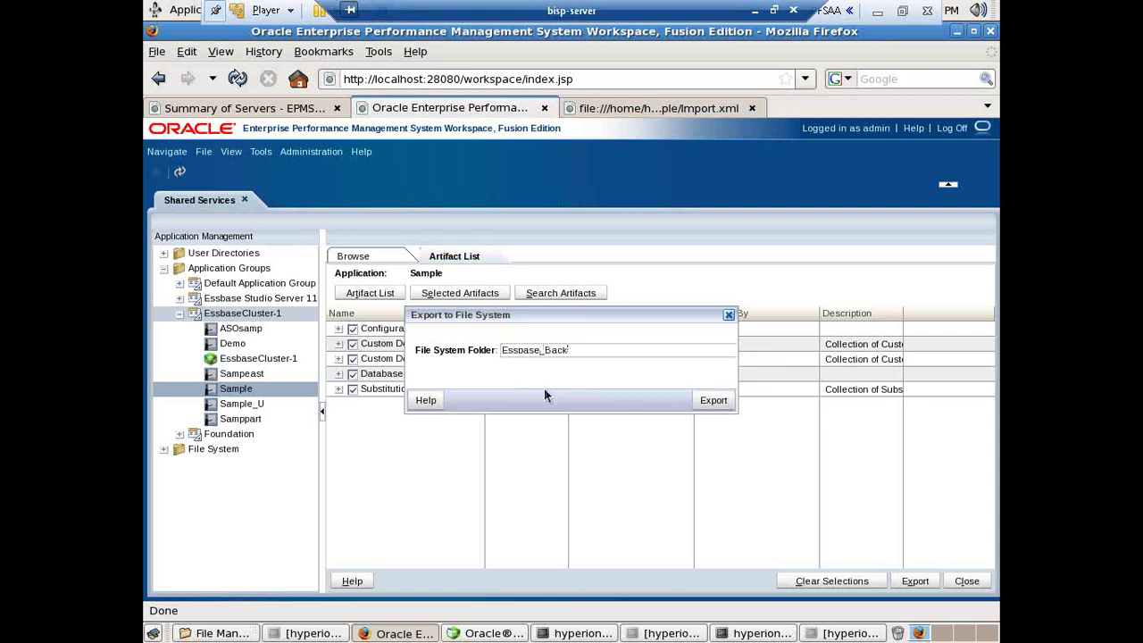
text(up)
key(Home)
text(11_A)
key(BackSpace)
key(BackSpace)
text(Aug_)
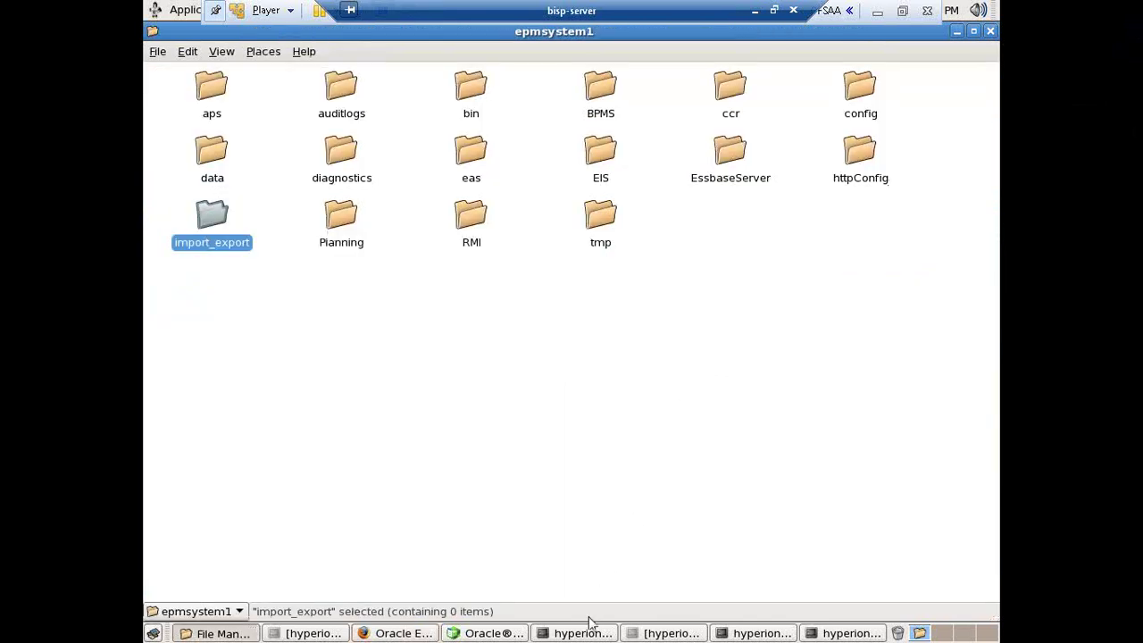
click(580, 633)
- Run the Sample export to 11Aug_Essbase_Backup, bringing up the Migration Status Report
click(672, 633)
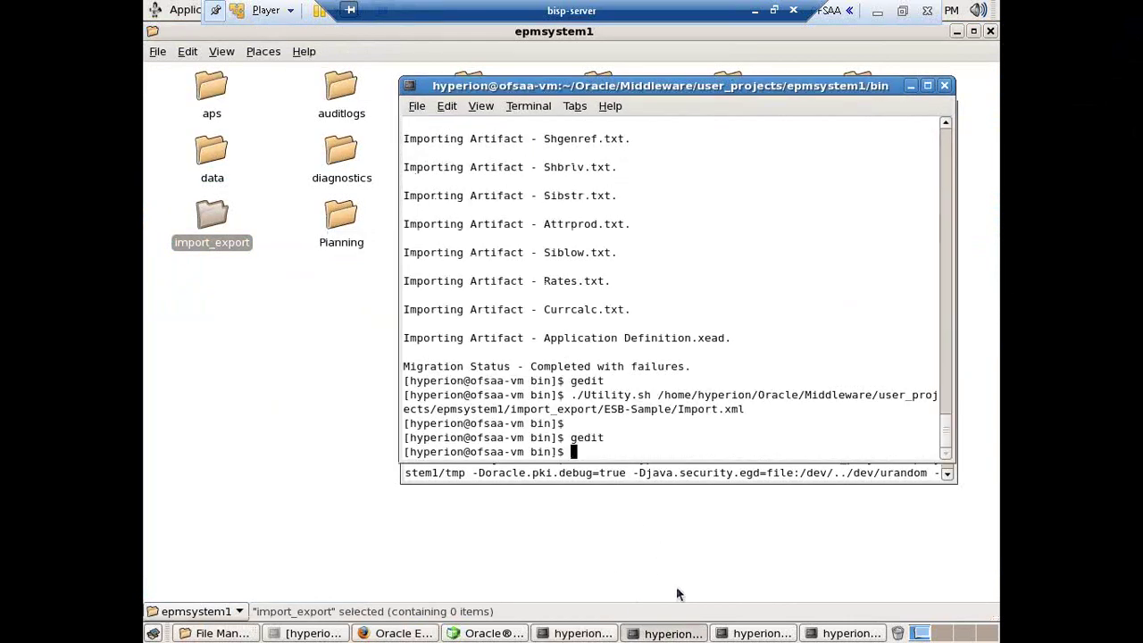
click(402, 633)
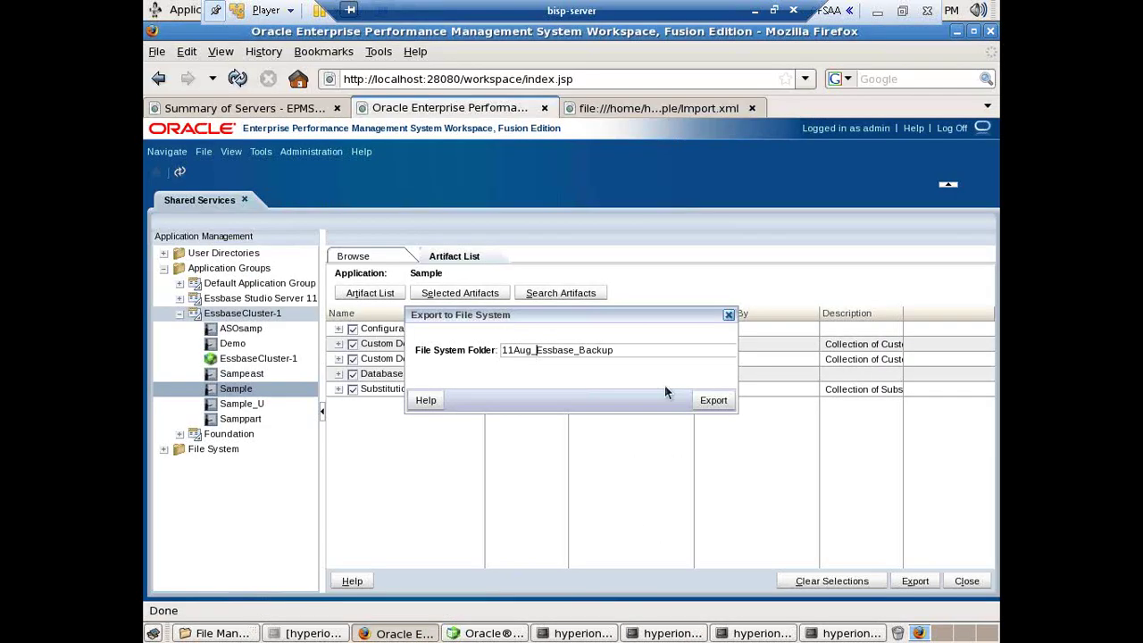
click(712, 402)
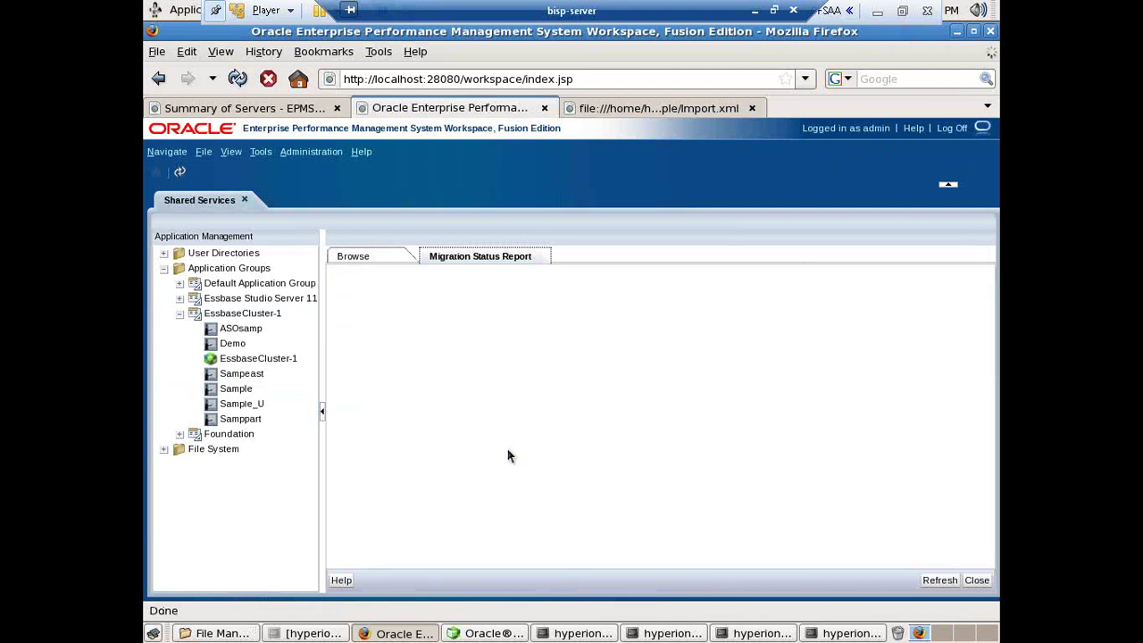
click(228, 633)
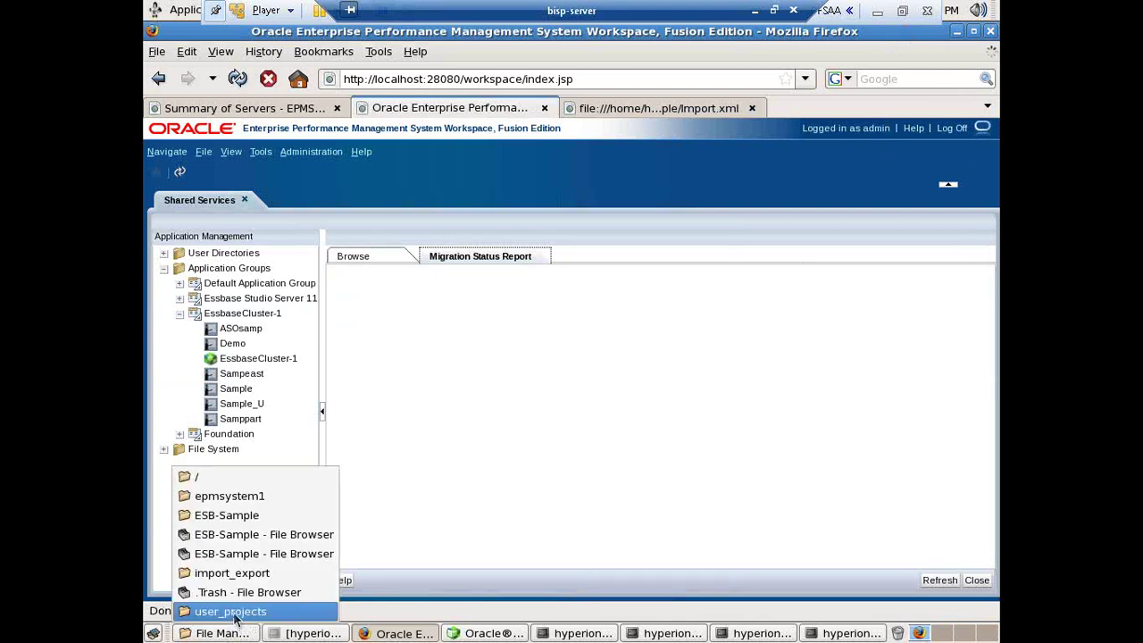
- Browse from user_projects into epmsystem1/import_export to find the 3.2 MB 11Aug_Essbase_Backup.zip
click(234, 611)
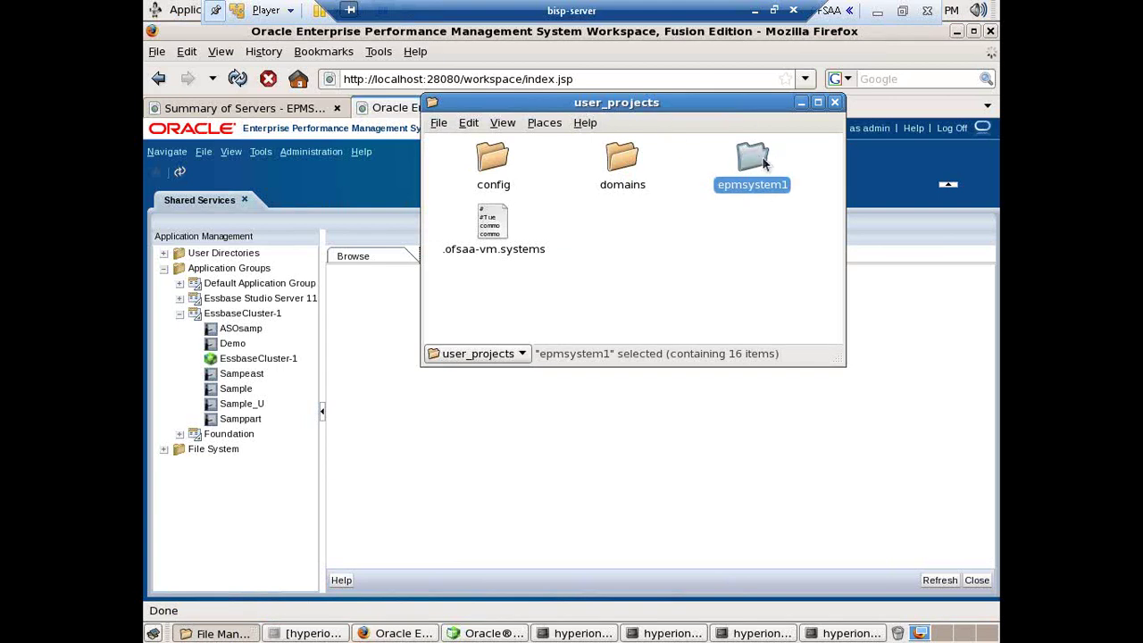
double_click(754, 165)
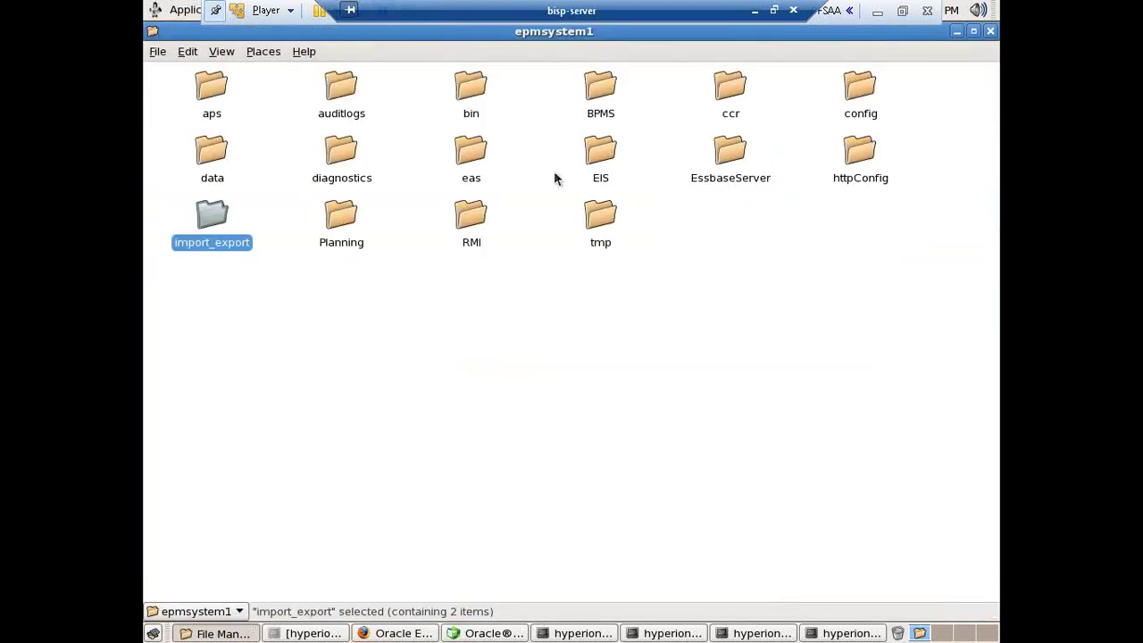
double_click(200, 244)
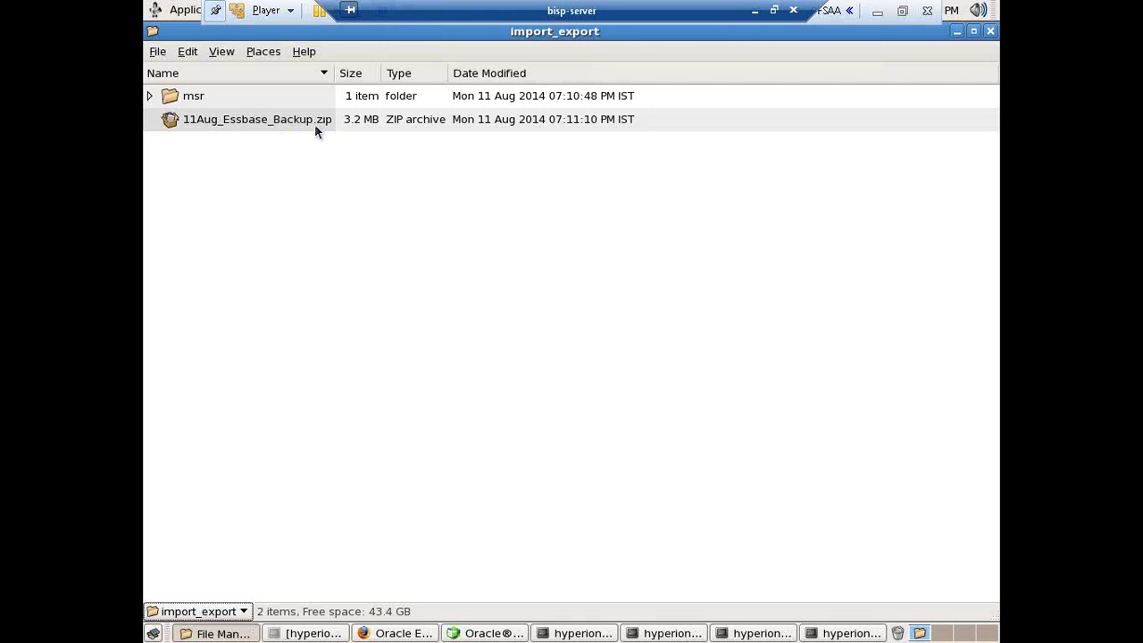
- Extract the 11Aug_Essbase_Backup.zip archive into the import_export folder
click(292, 122)
right_click(290, 116)
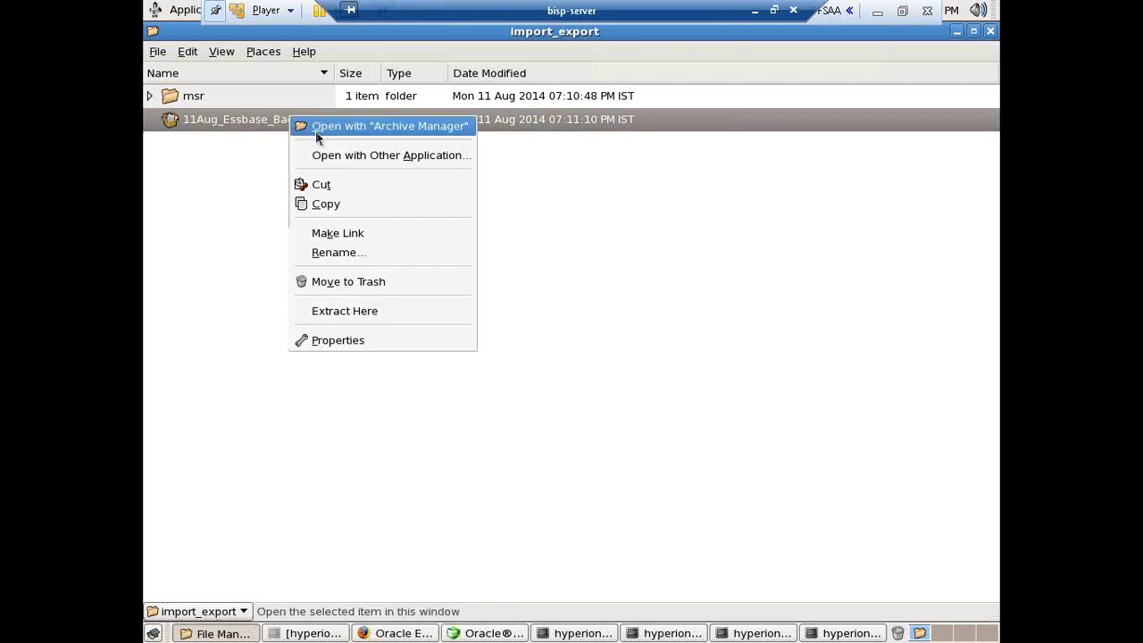
click(363, 313)
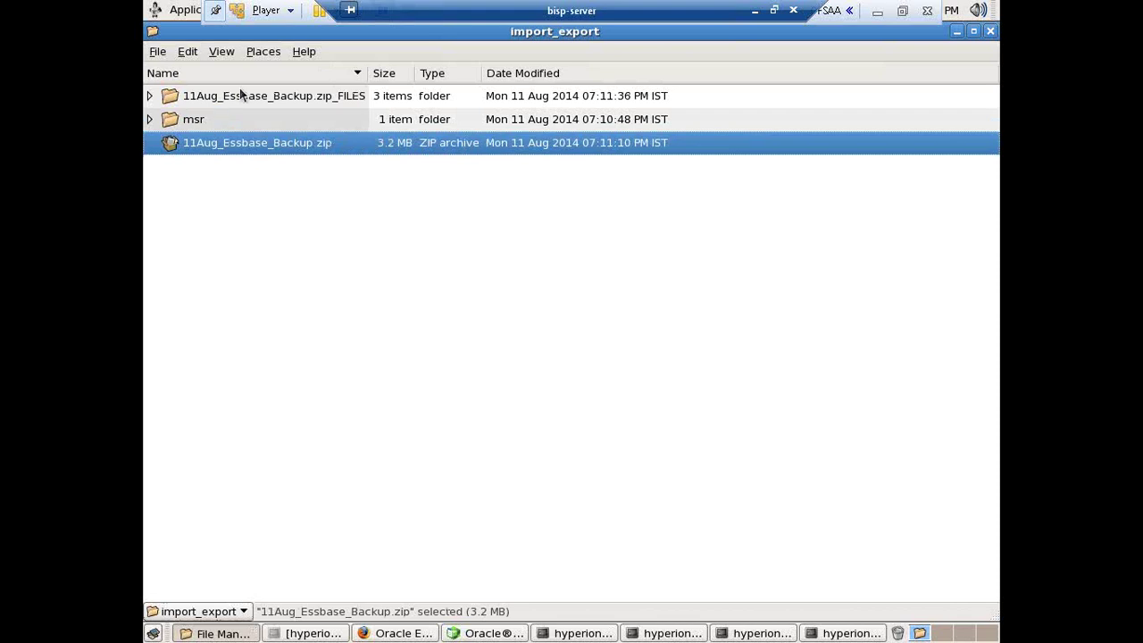
- Open 11Aug_Essbase_Backup.zip_FILES in list view, widen the Name column, and expand ESB-Sample
double_click(236, 97)
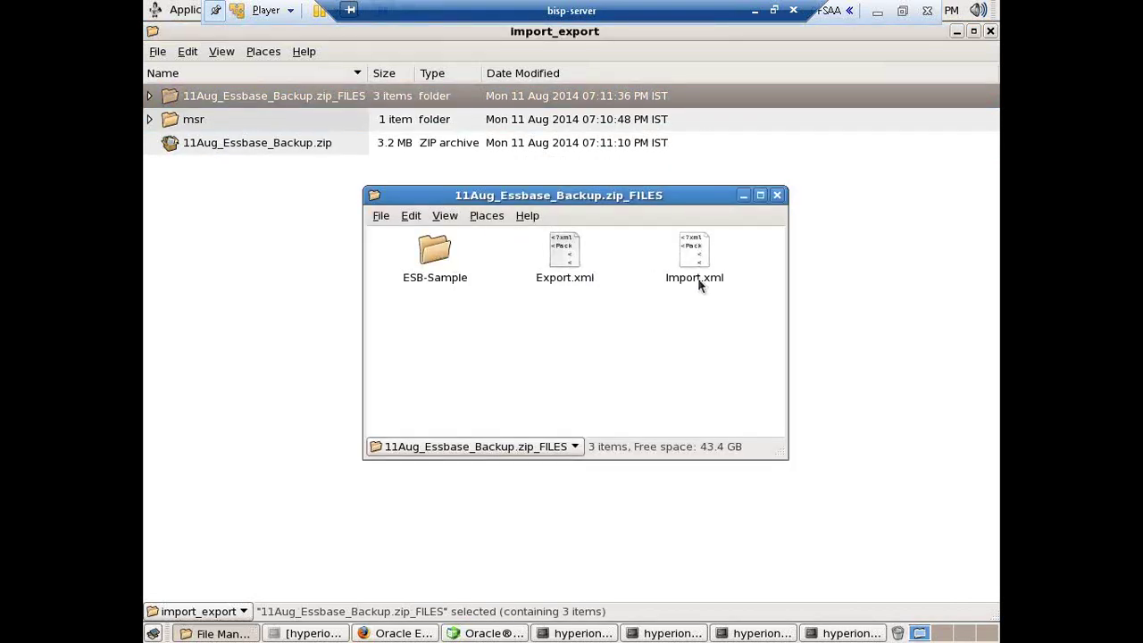
key(alt+v)
key(l)
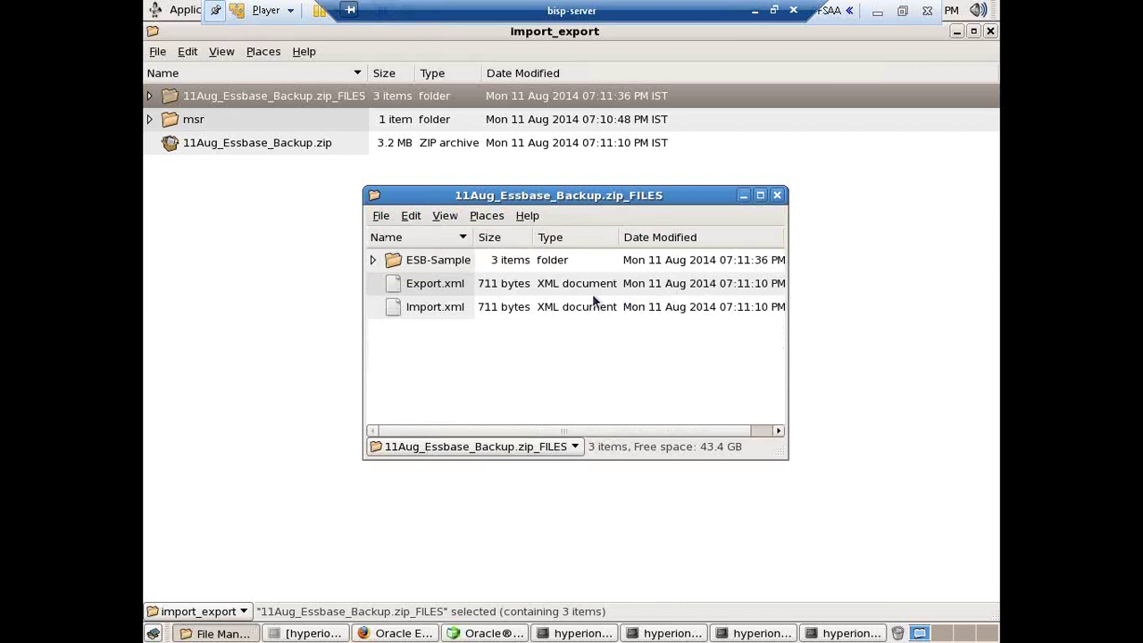
drag(473, 236, 491, 236)
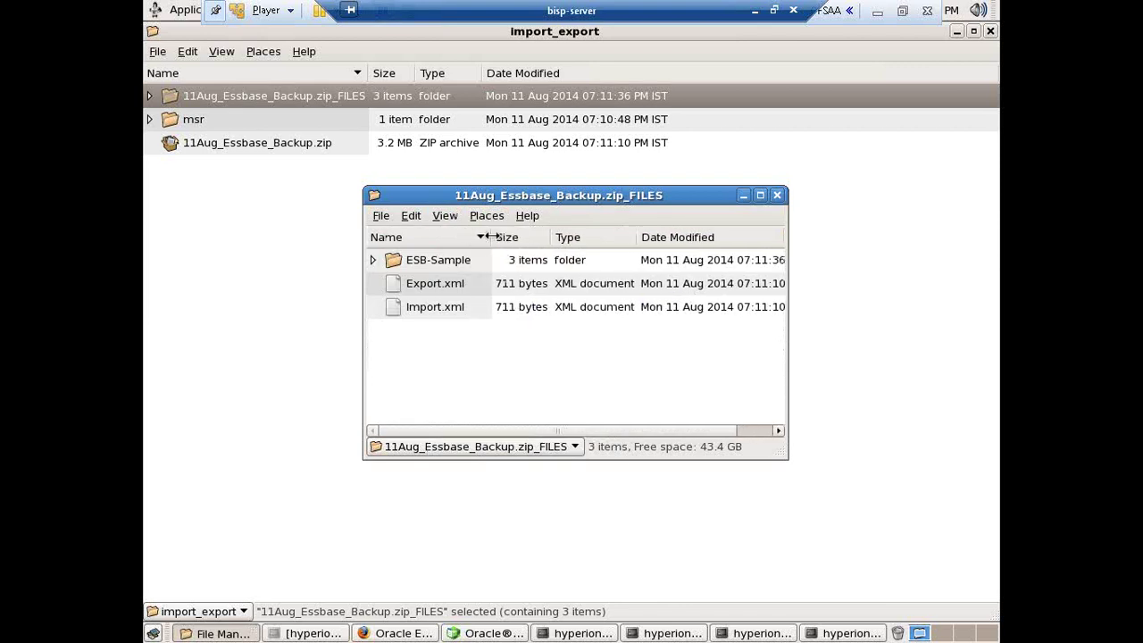
click(374, 260)
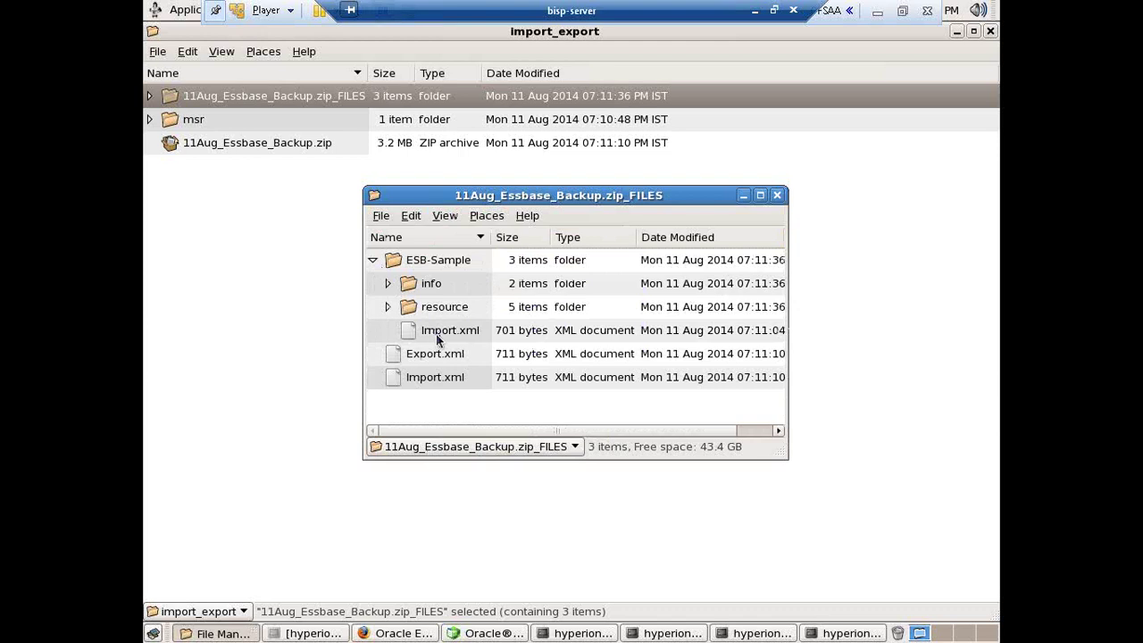
- Review the Sample application's Import.xml in Firefox, checking the last artifact's wildcard pattern, then close it
double_click(436, 334)
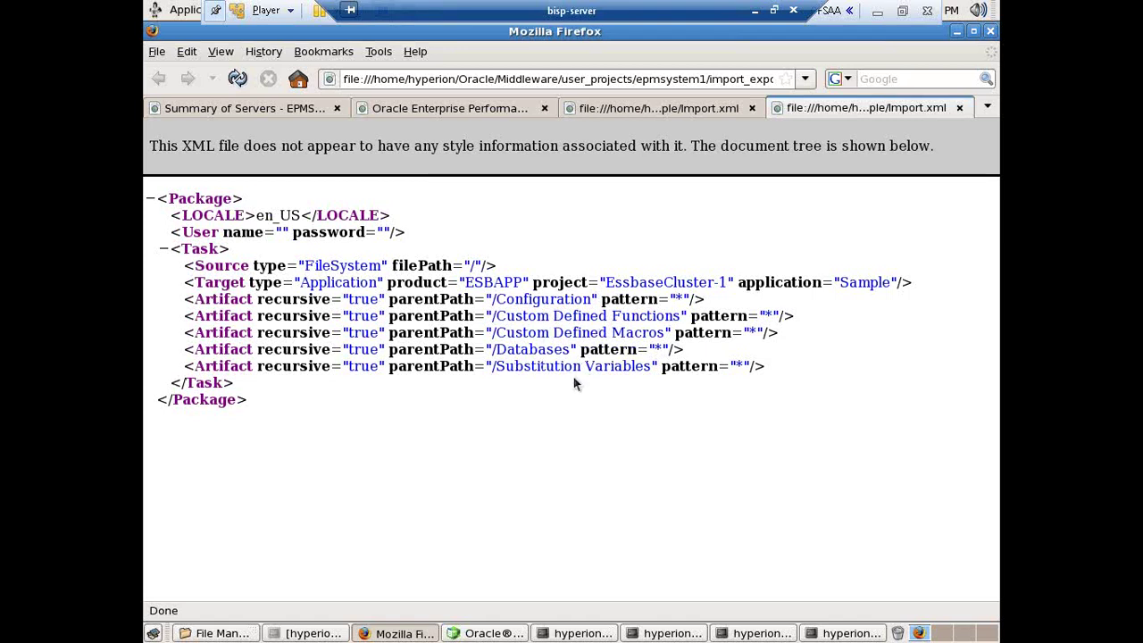
double_click(739, 366)
click(959, 107)
click(707, 109)
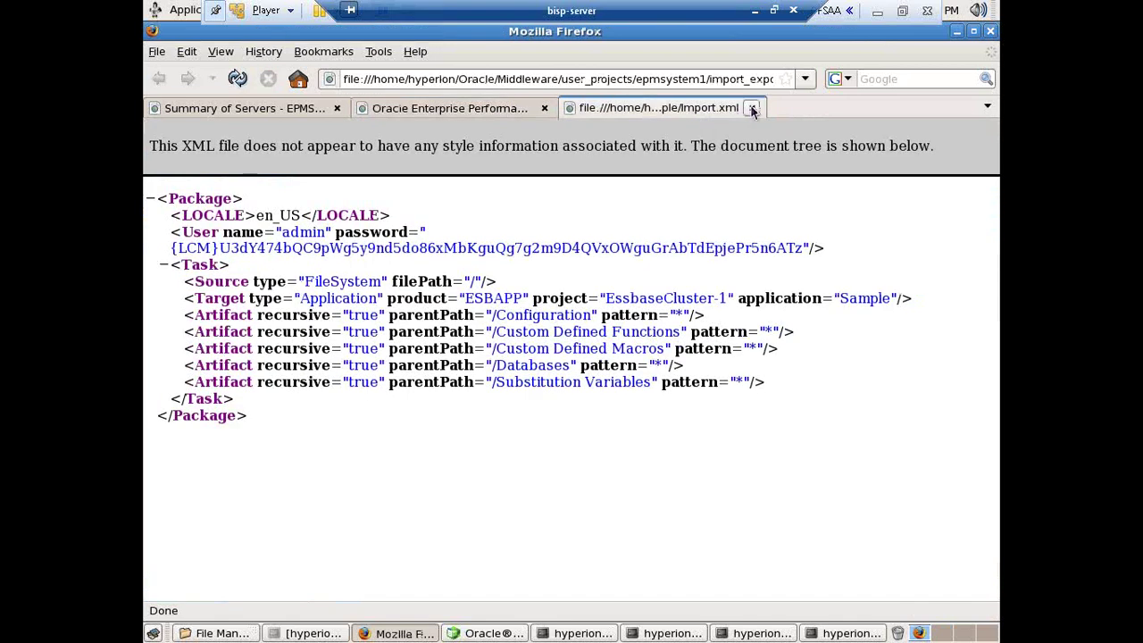
click(752, 108)
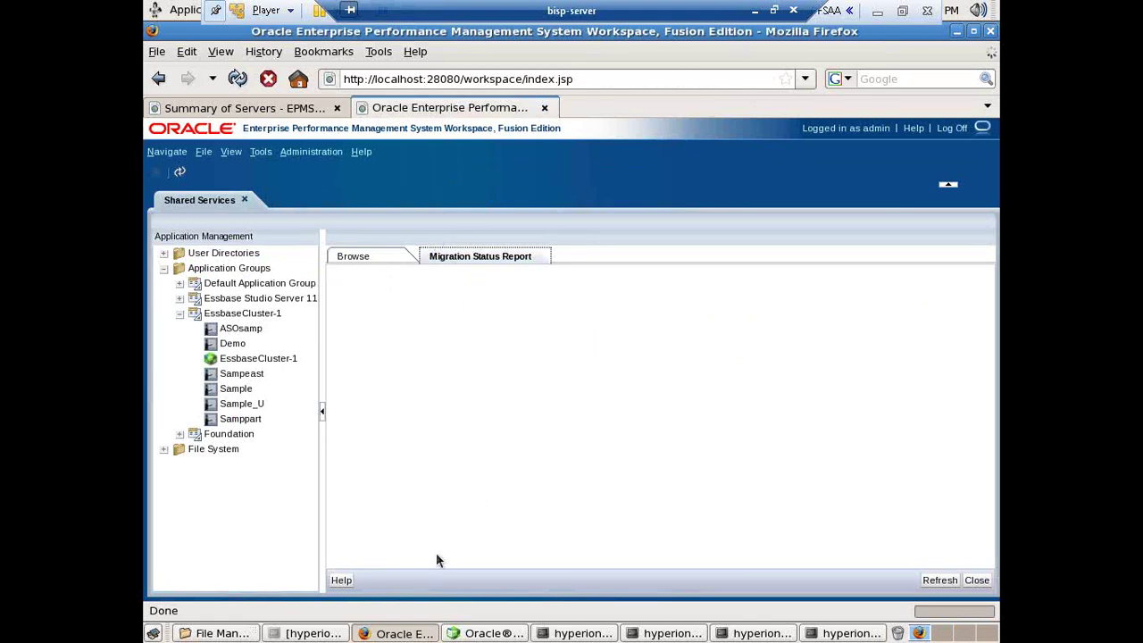
- Back in the zip_FILES window, expand the info and resource folders and widen the Name column
click(215, 633)
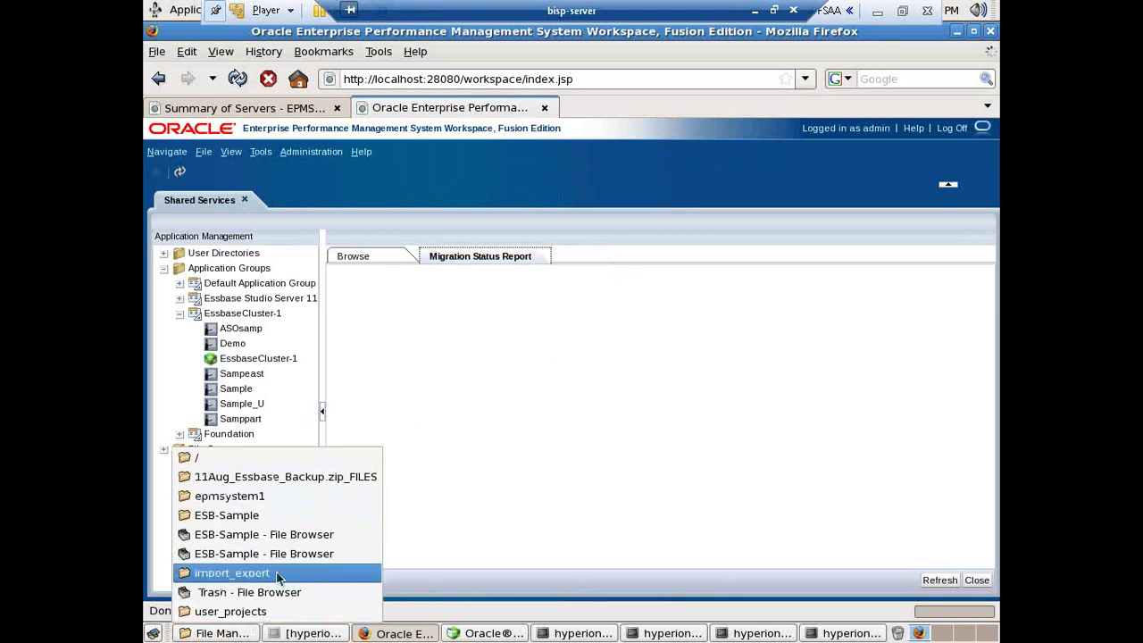
click(298, 480)
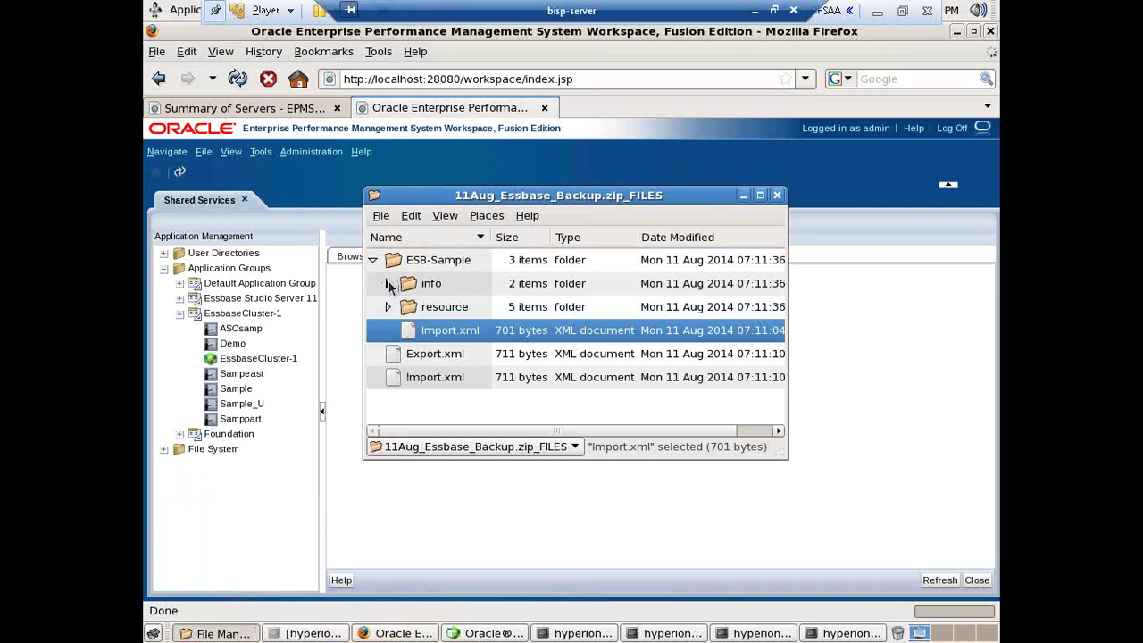
click(388, 283)
click(387, 354)
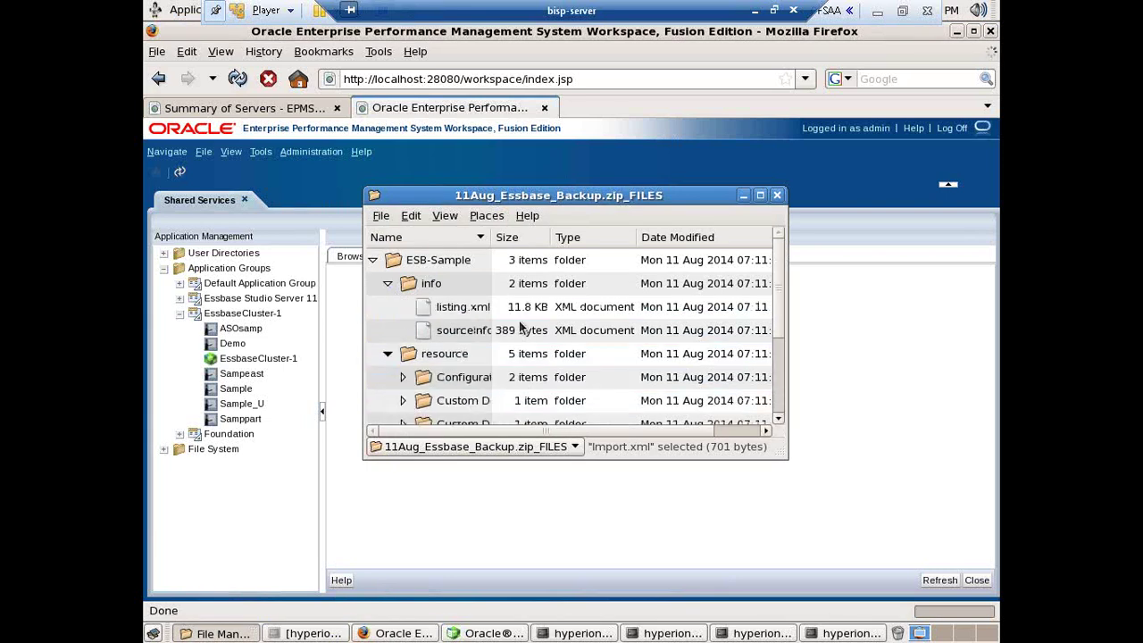
scroll(499, 327, down, 3)
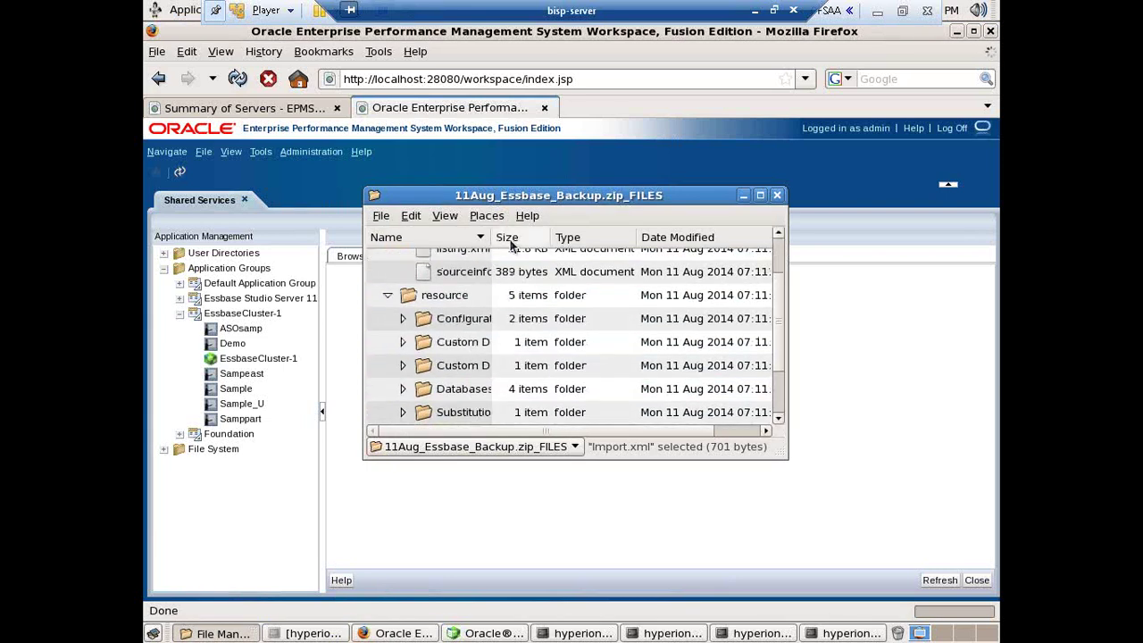
drag(490, 238, 520, 237)
scroll(481, 315, up, 3)
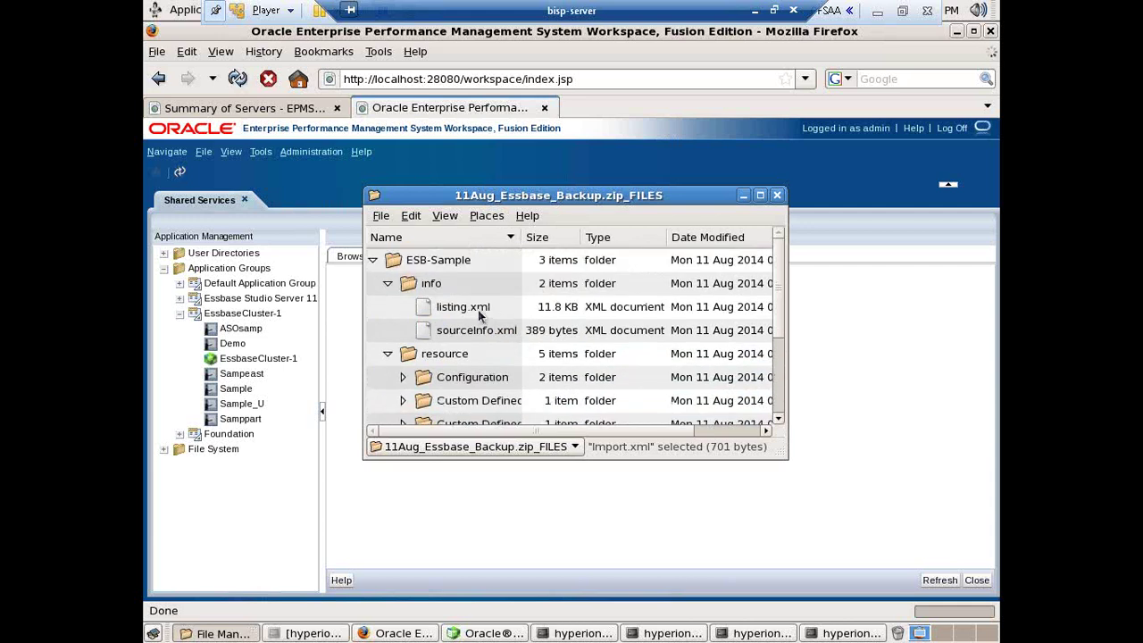
- Open listing.xml in Firefox and examine the Data resource entry's name and description
double_click(478, 313)
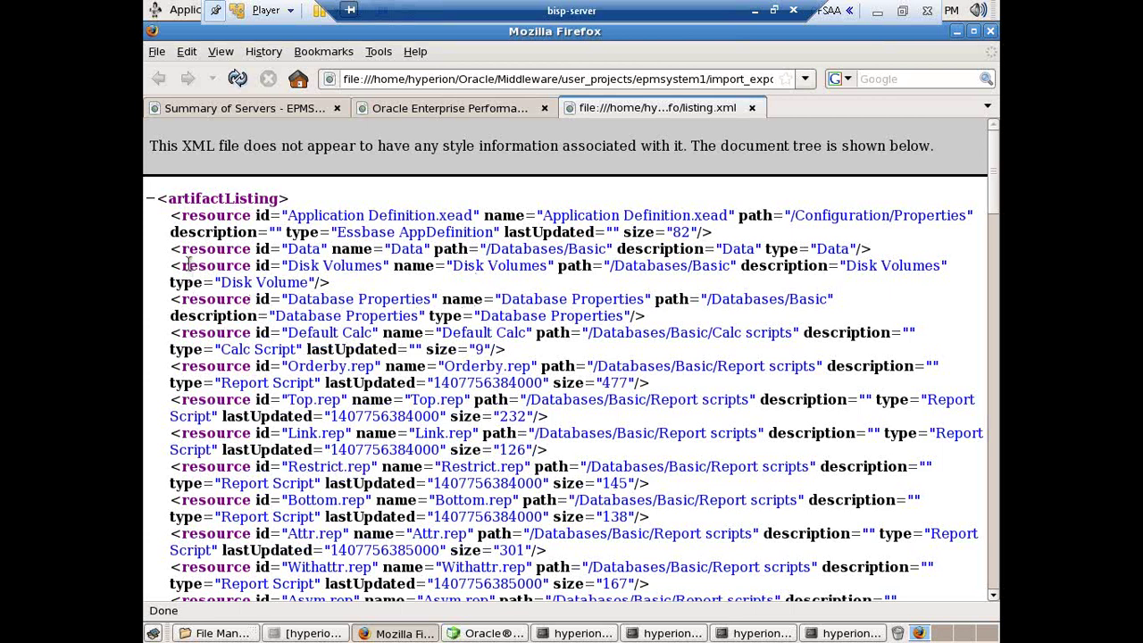
drag(183, 248, 268, 247)
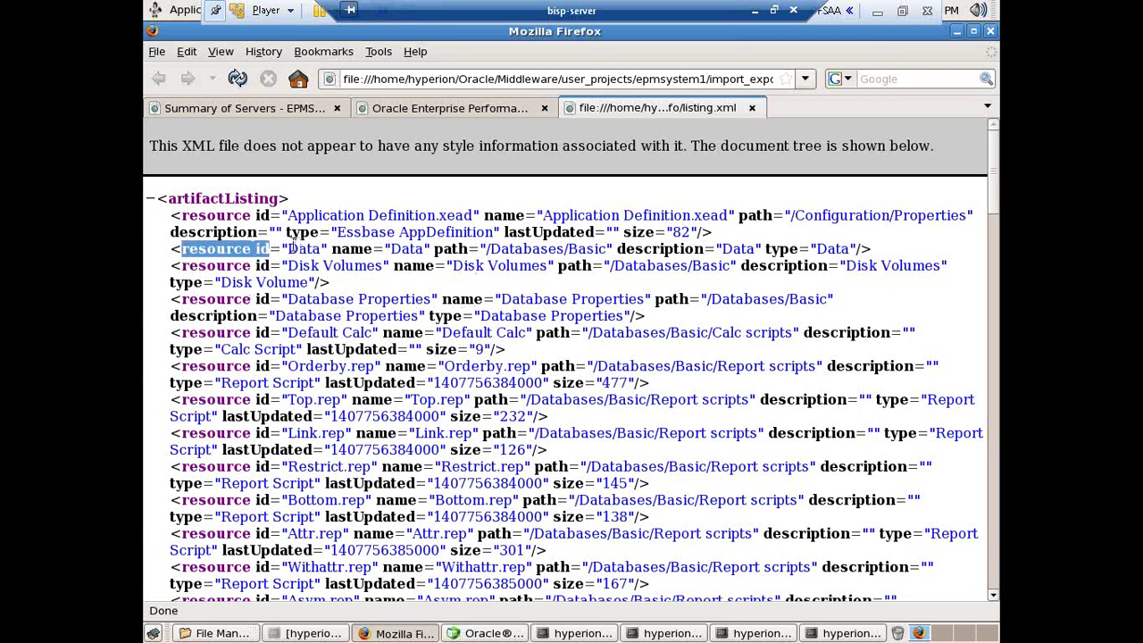
drag(389, 248, 598, 248)
drag(719, 248, 743, 249)
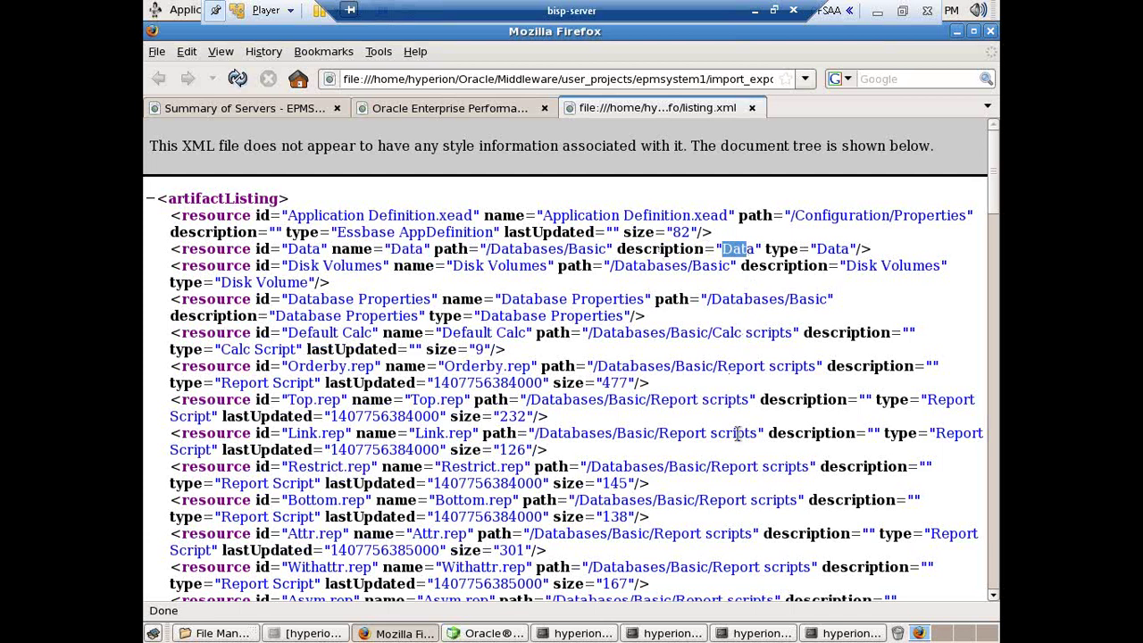
- Scroll through the remaining listing.xml artifact entries, then close the file
scroll(741, 442, down, 1)
scroll(736, 457, down, 2)
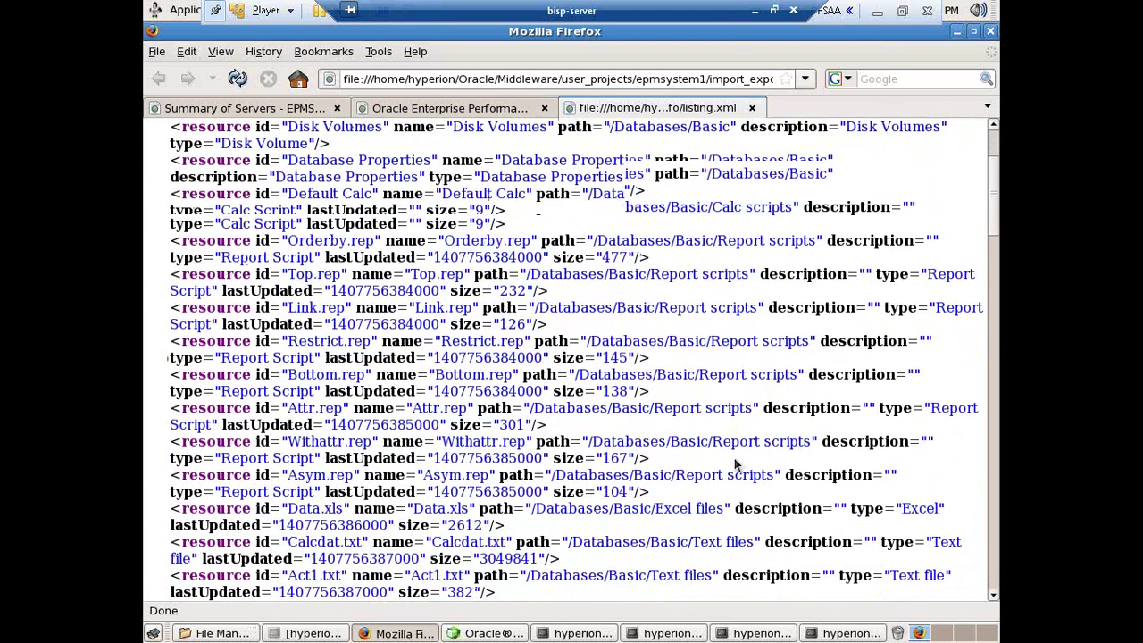
drag(998, 214, 998, 313)
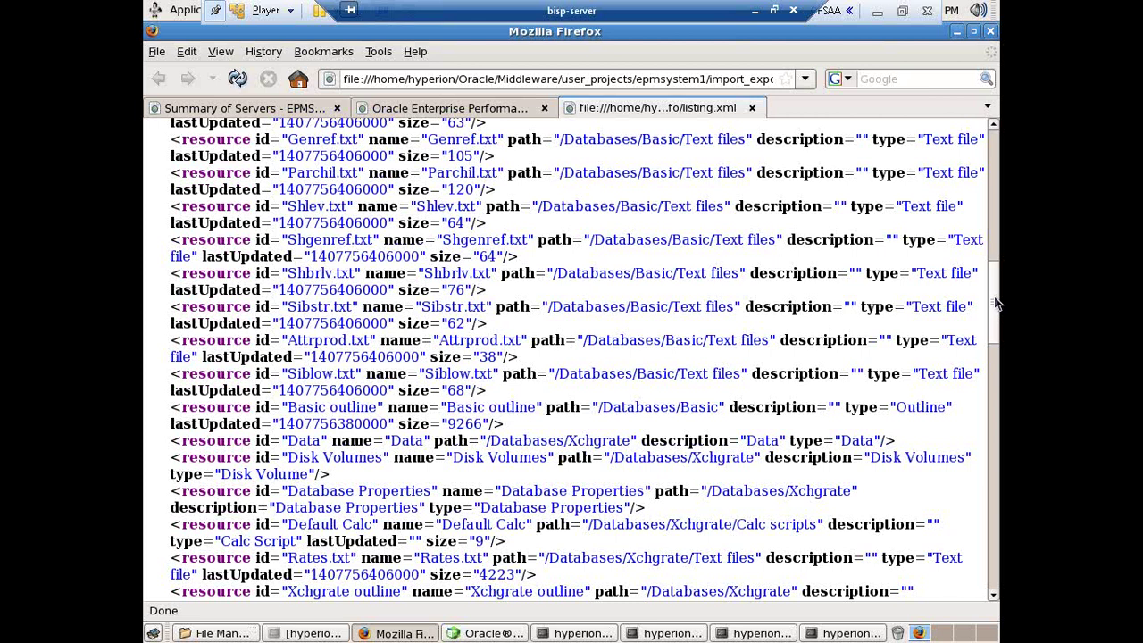
drag(998, 304, 997, 174)
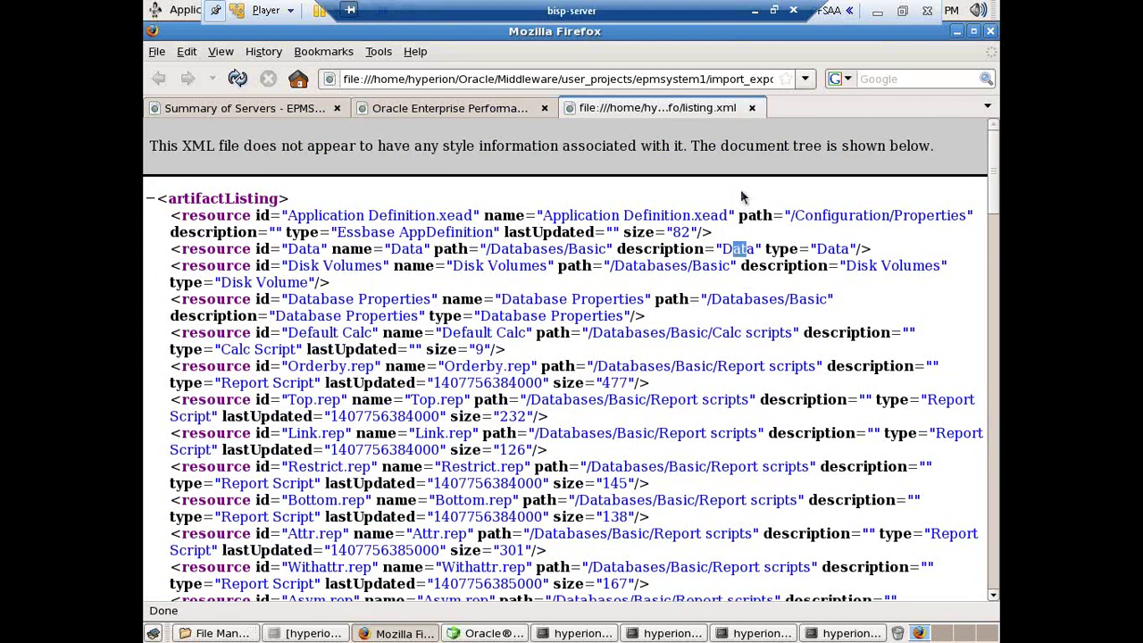
click(752, 107)
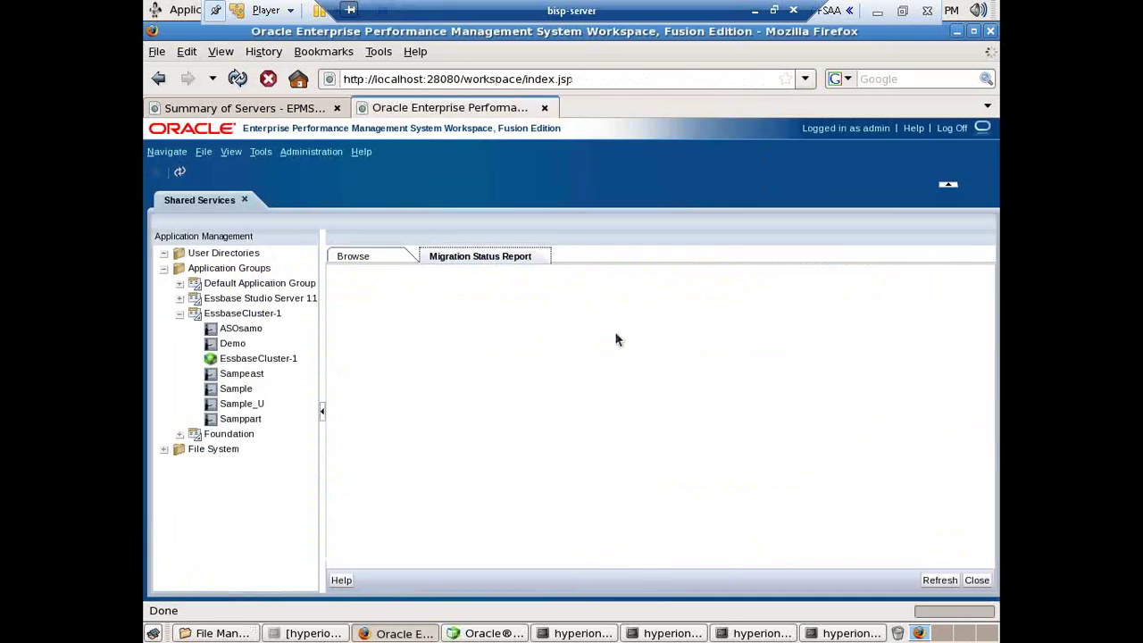
- Bring the Workspace browser back to the front and show the Administration options list
click(956, 32)
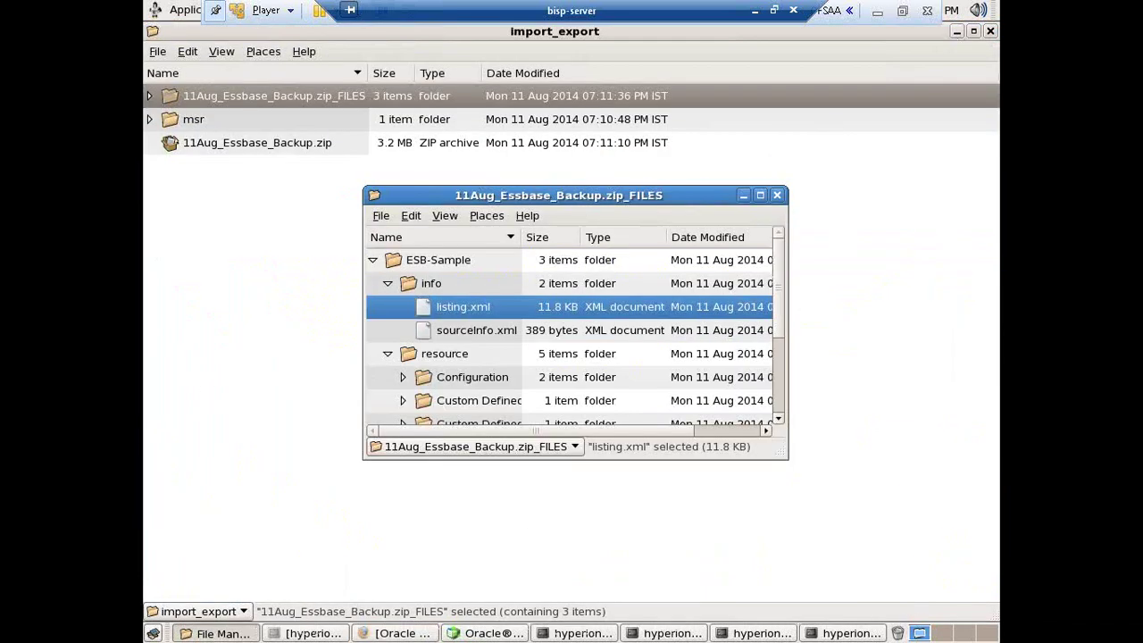
click(401, 633)
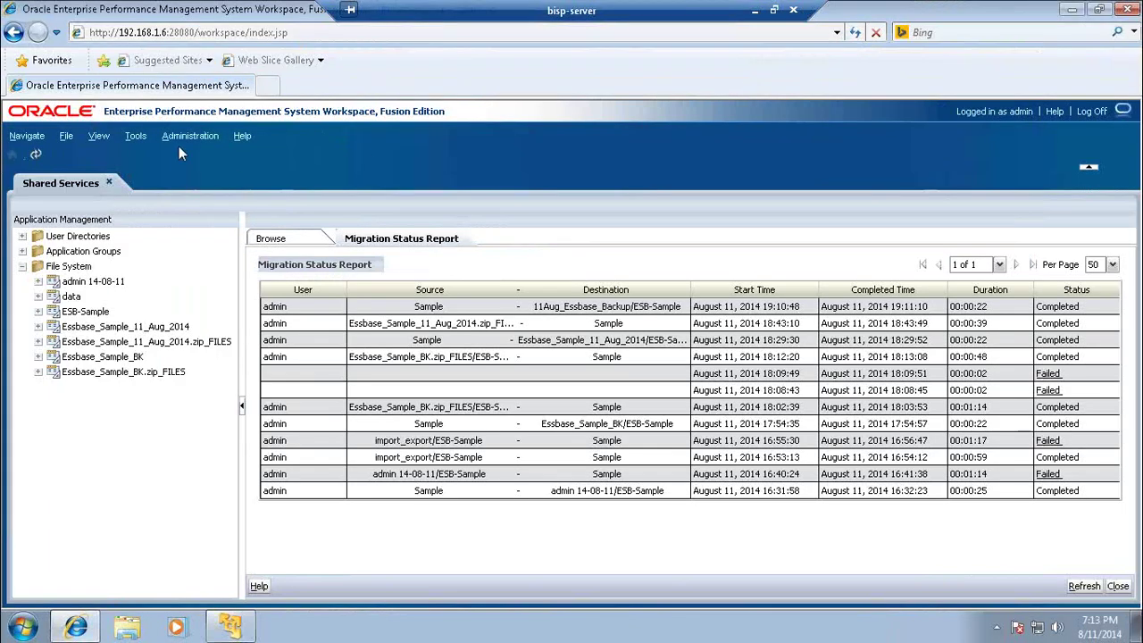
click(181, 138)
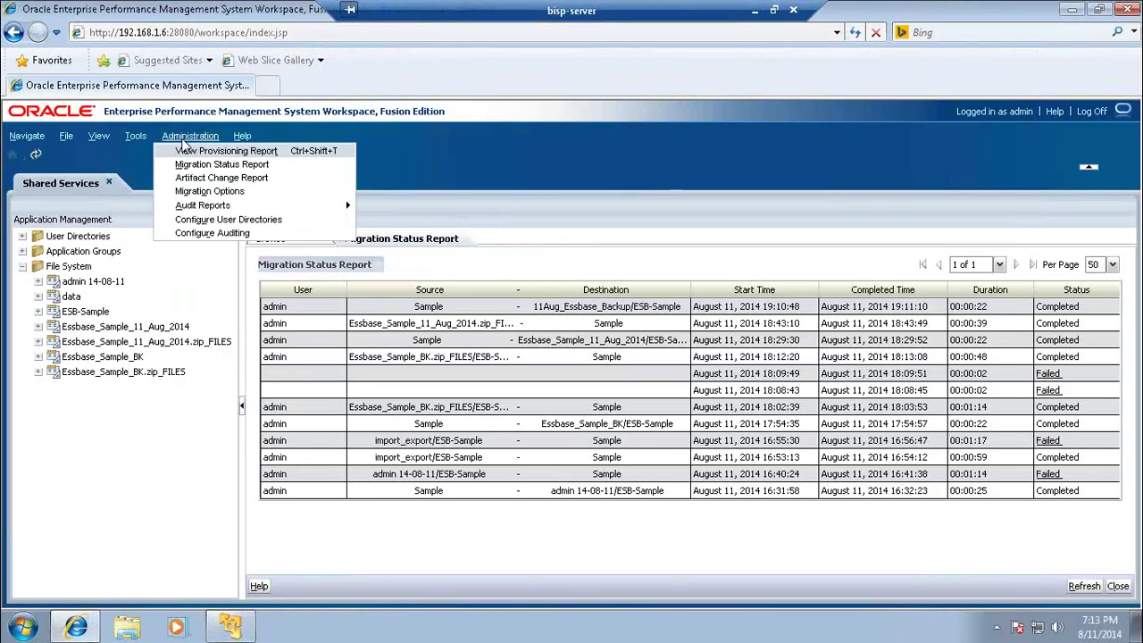
- Refresh the Migration Status Report and verify Sample's export to 11Aug_Essbase_Backup/ESB-Sample completed
click(214, 164)
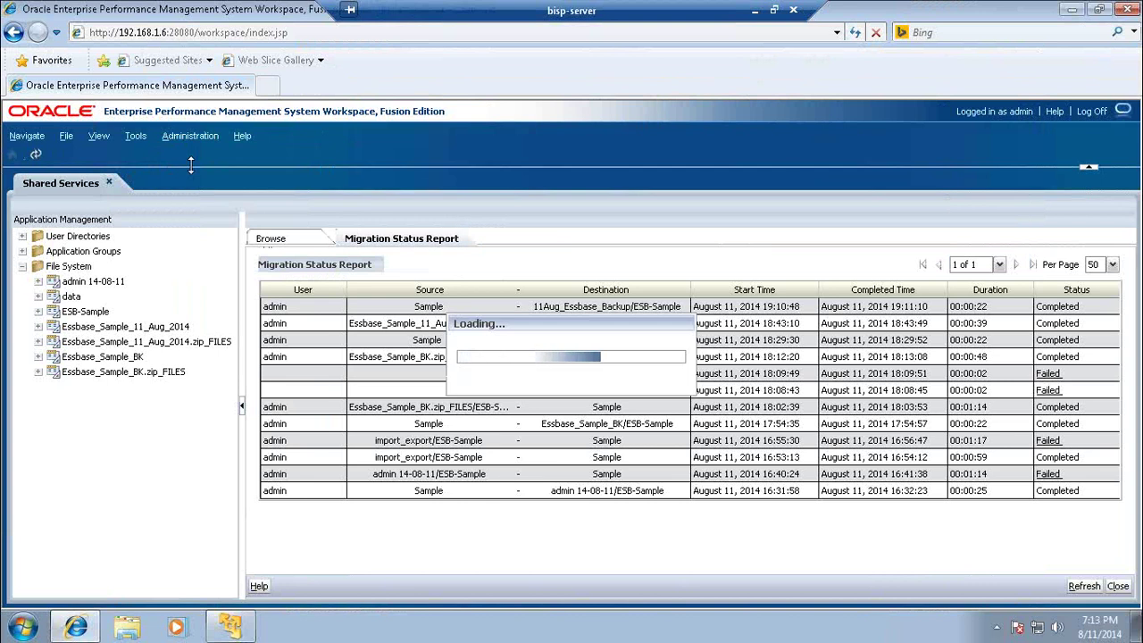
click(1084, 586)
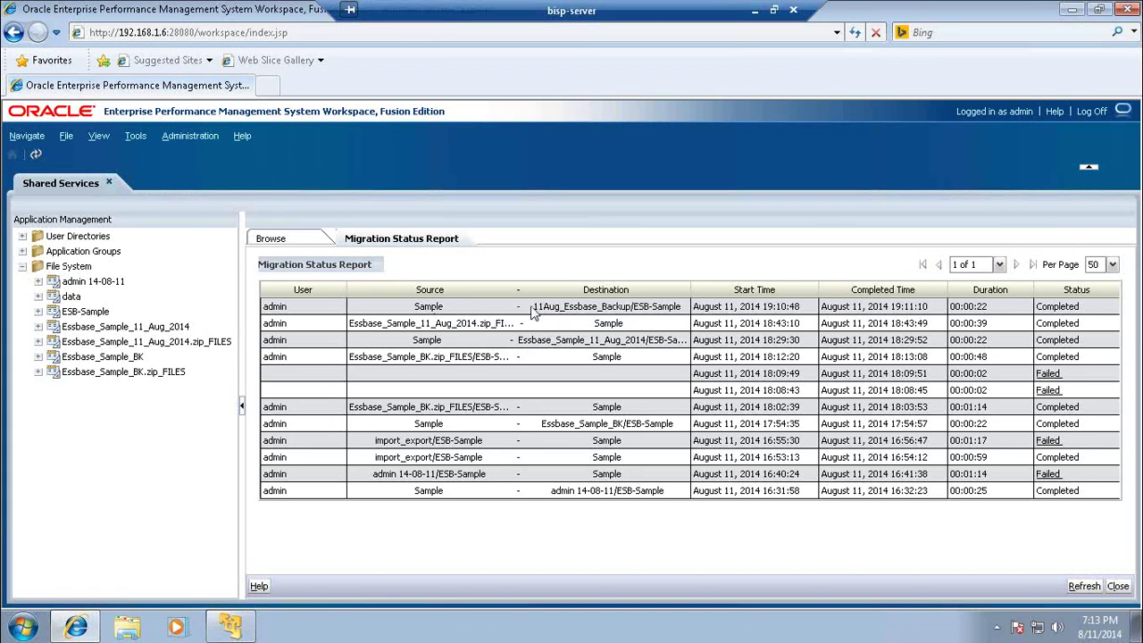
drag(534, 306, 672, 309)
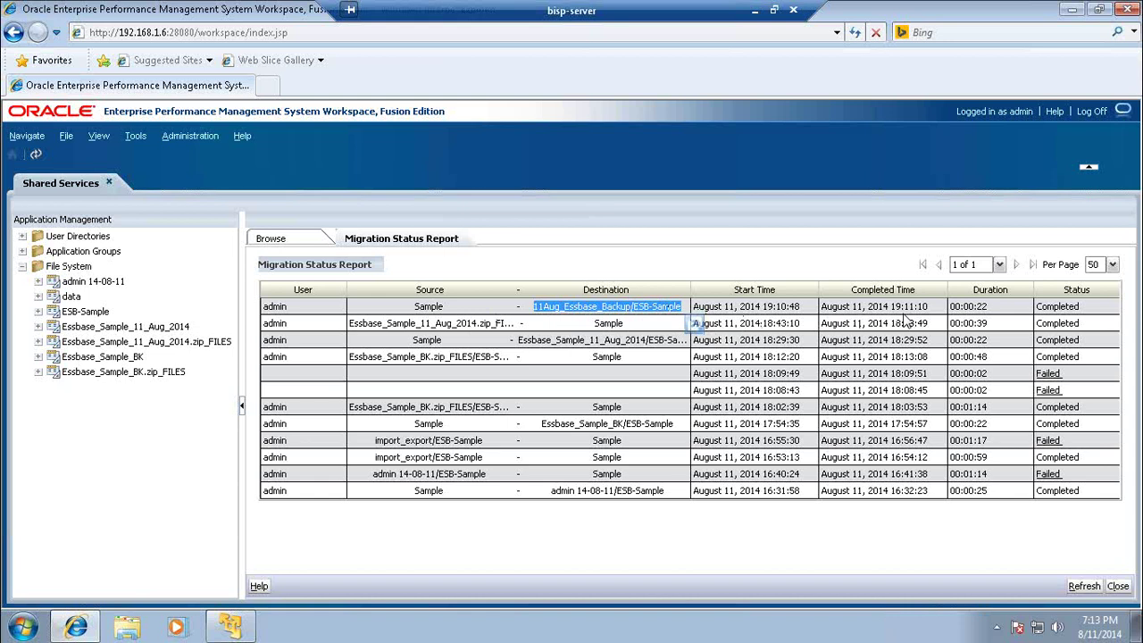
drag(927, 306, 869, 307)
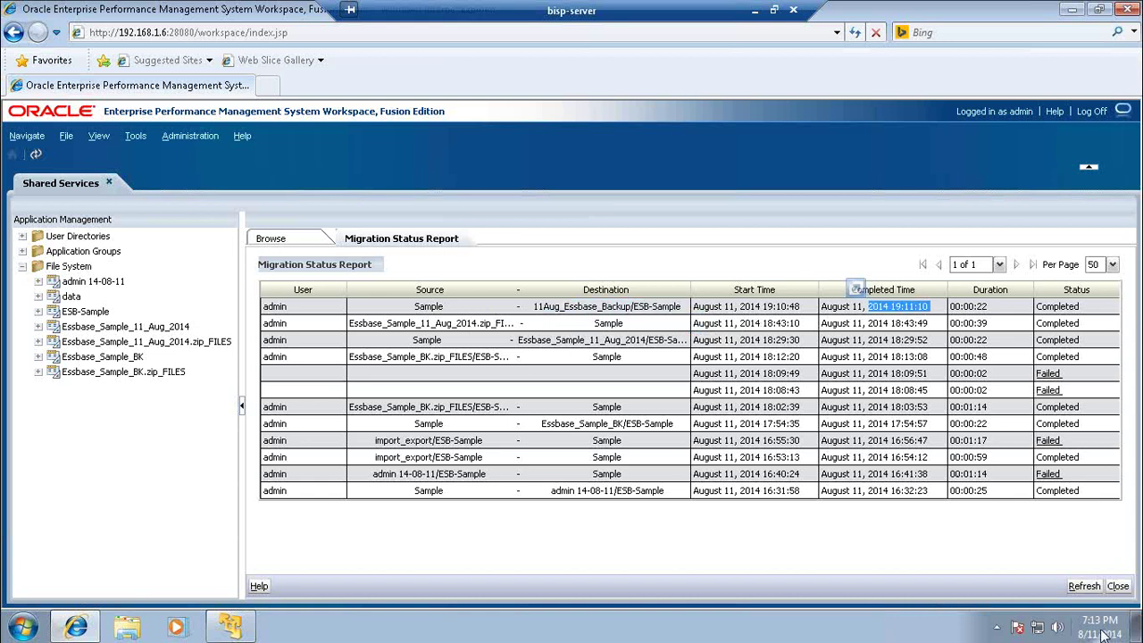
mouse_move(1101, 632)
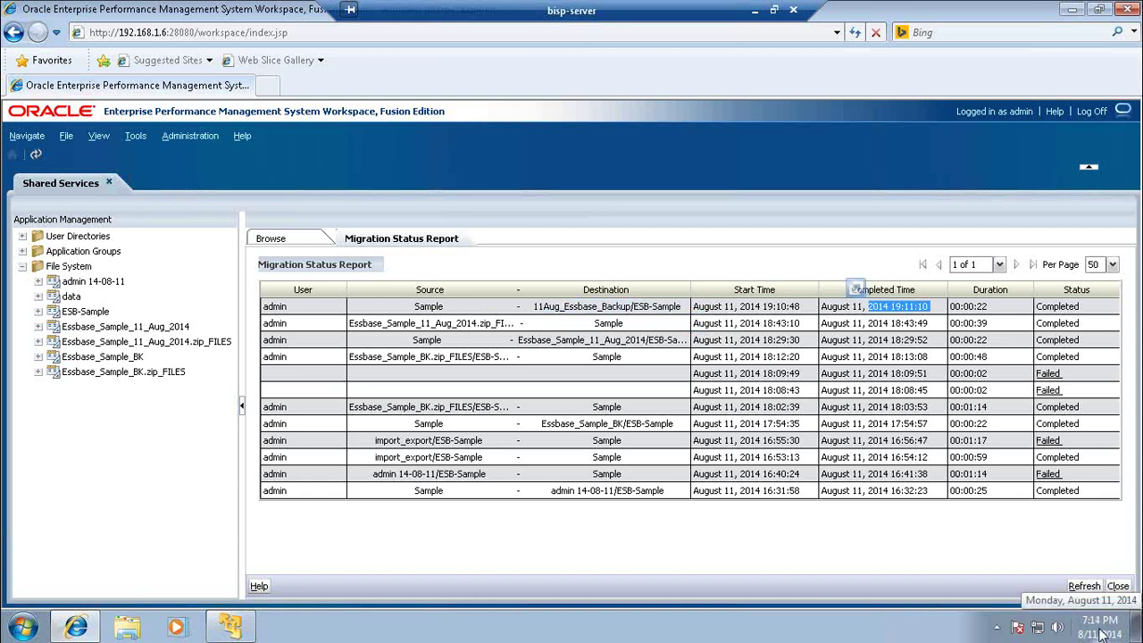
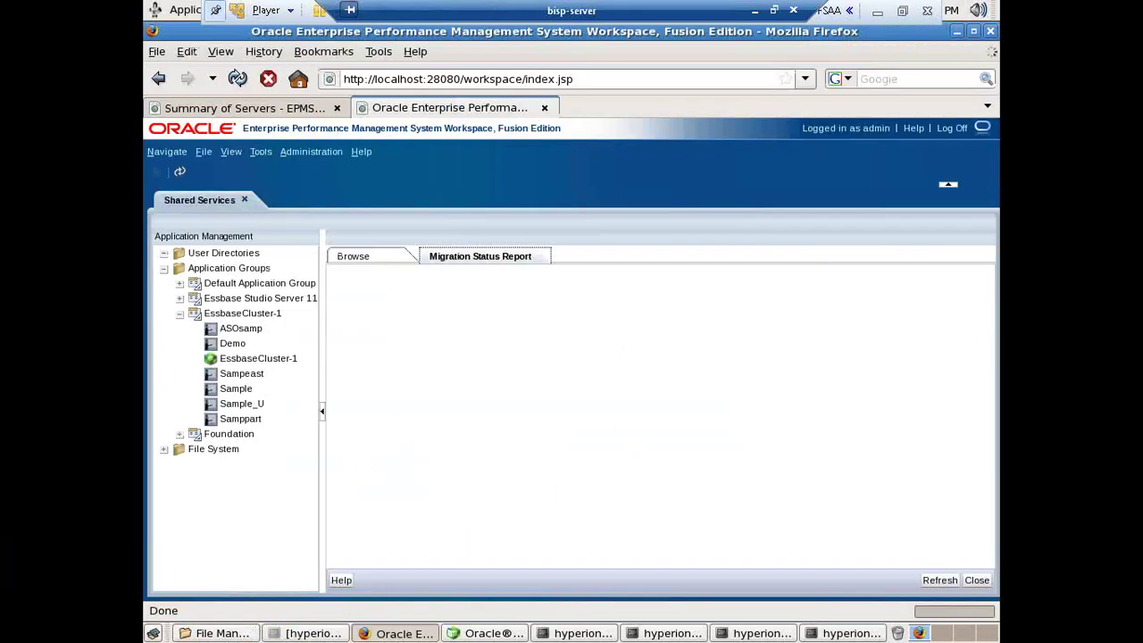
- Bring up the list of open File Manager windows from the taskbar
click(226, 634)
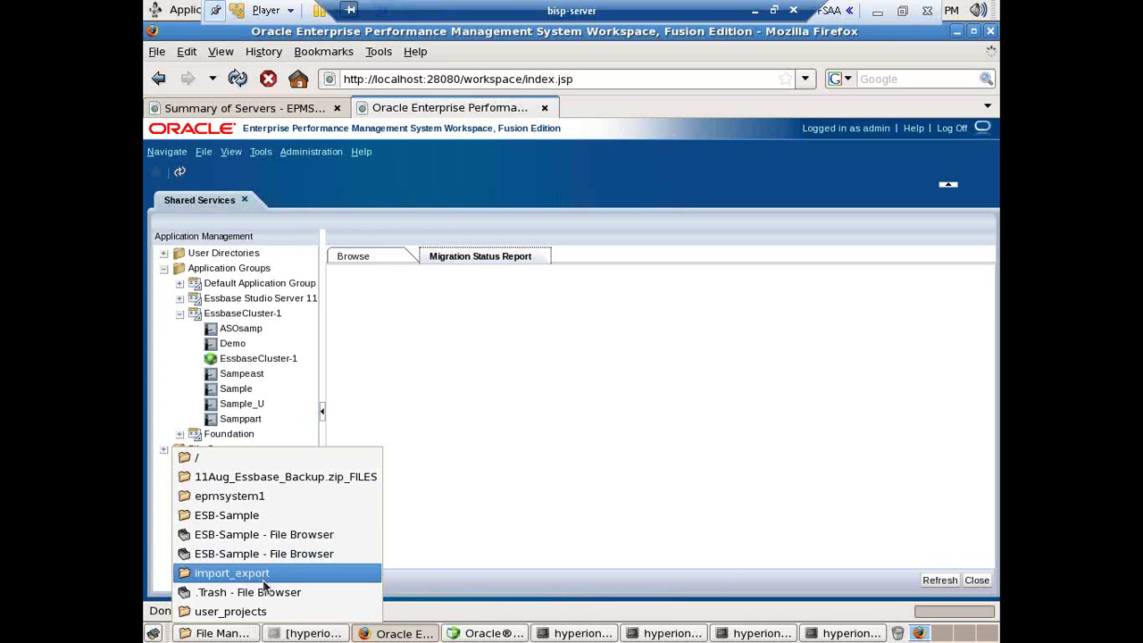
- Close the import_export window and open user_projects > epmsystem1 > bin
click(263, 579)
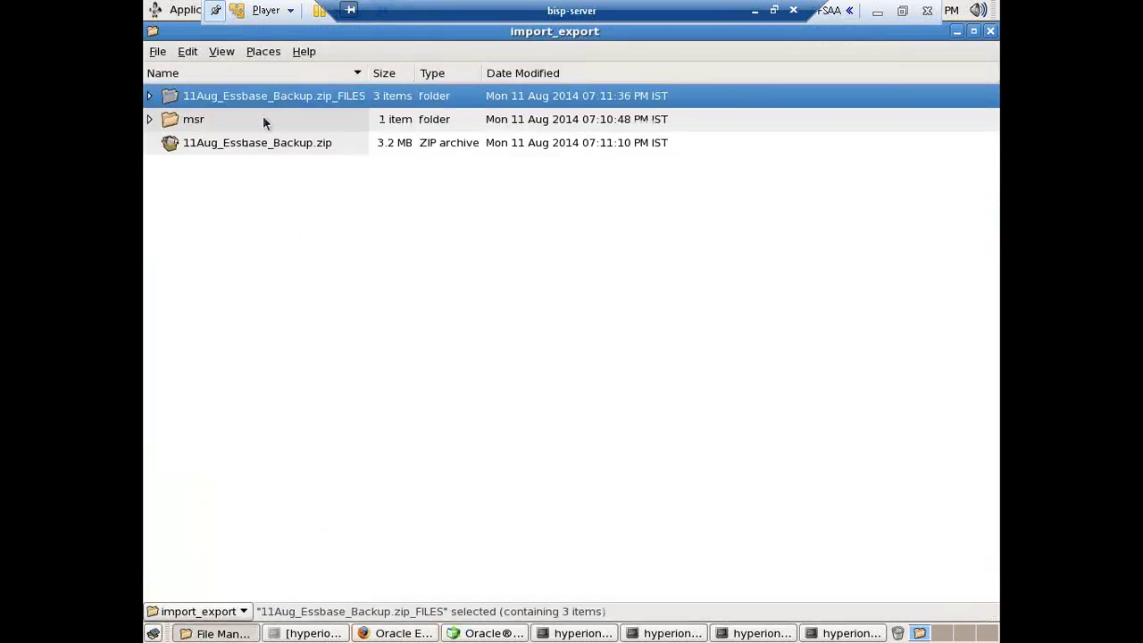
click(990, 30)
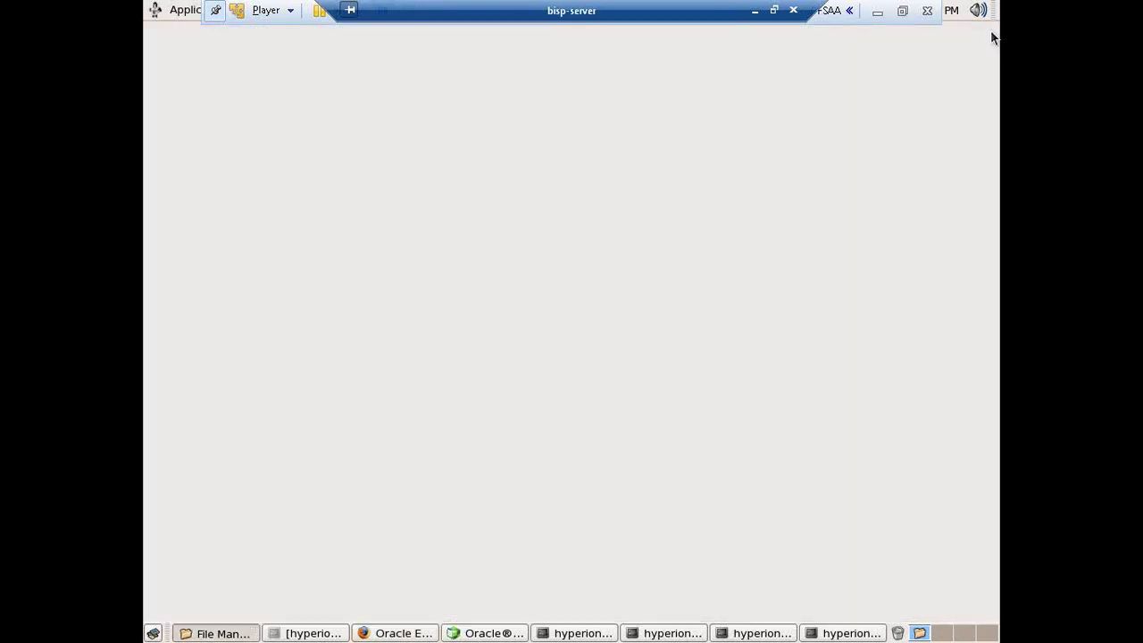
click(214, 633)
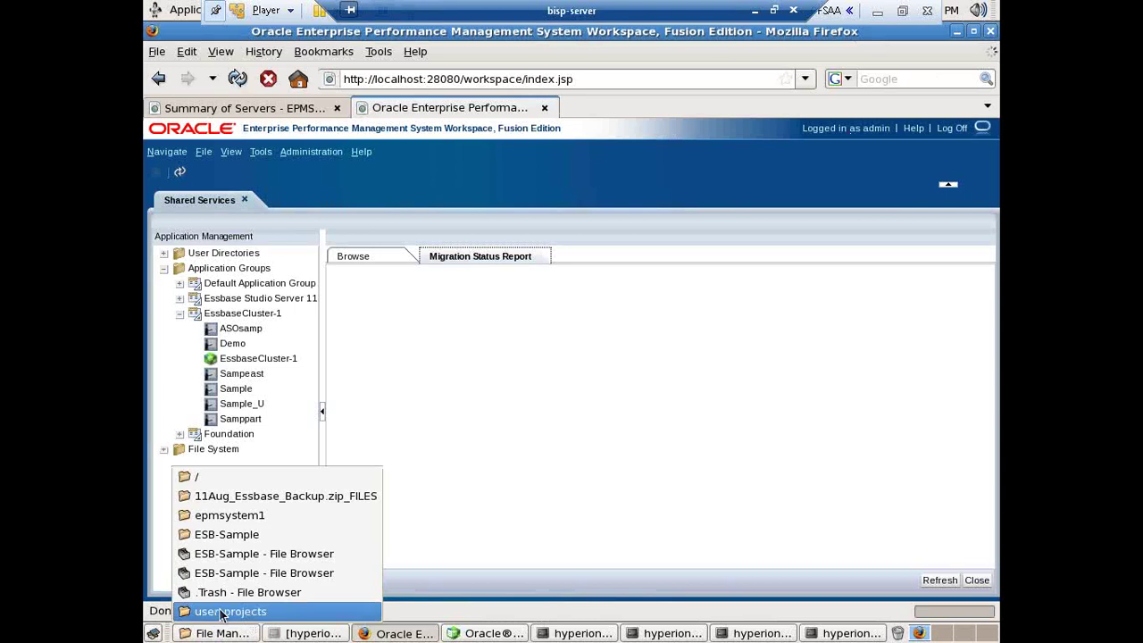
click(219, 614)
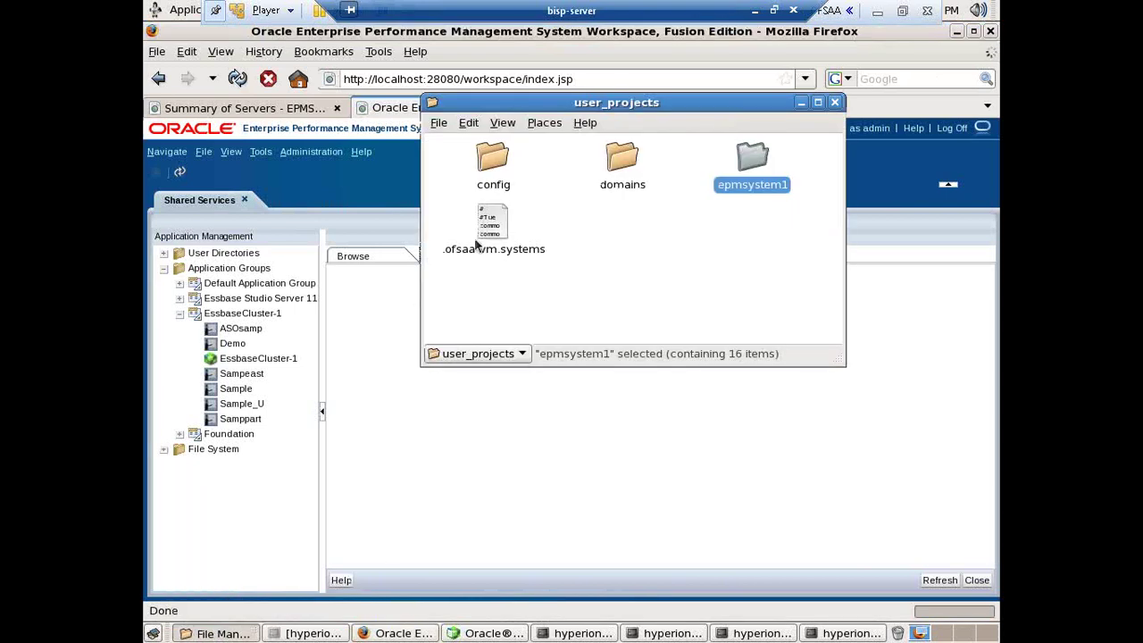
double_click(750, 158)
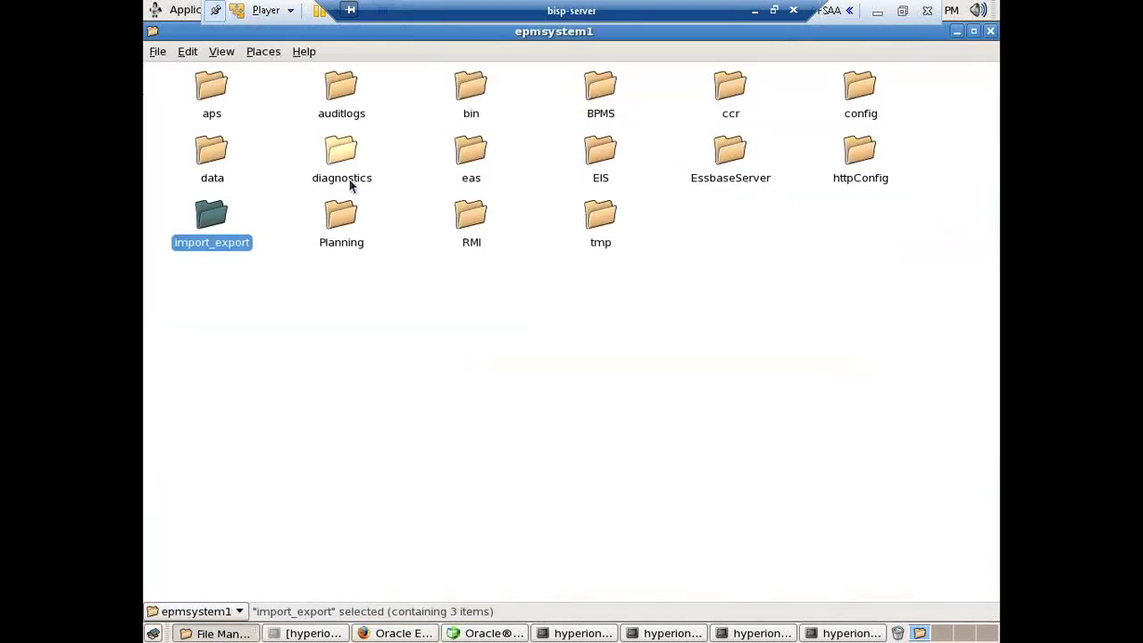
click(220, 104)
text(bin)
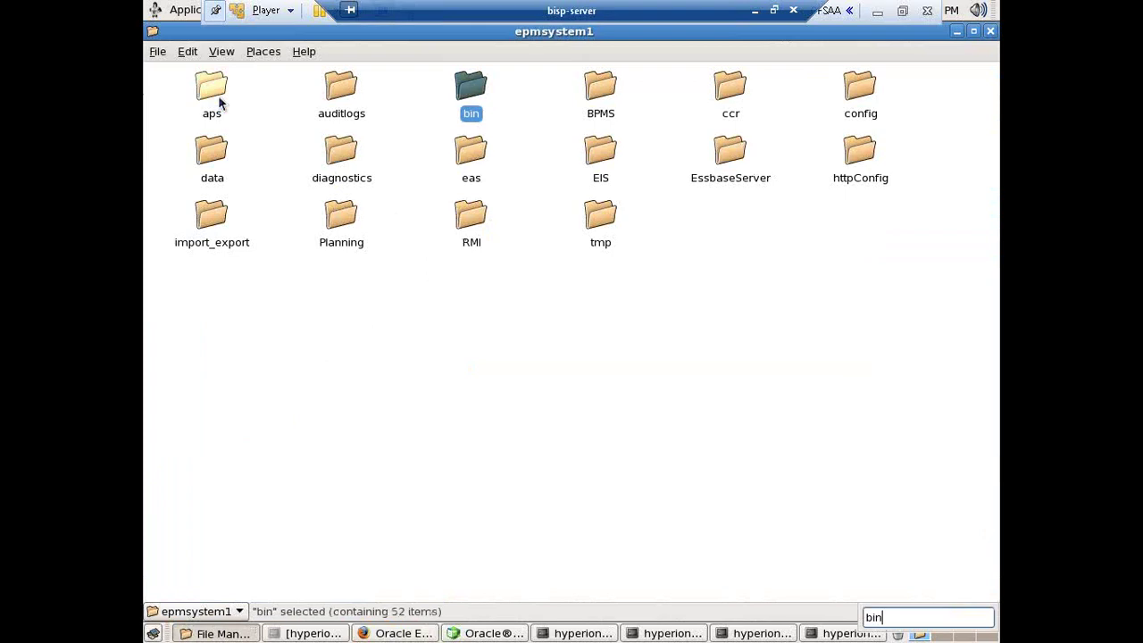
key(Return)
- Show the bin folder as a detailed list and select Utility.sh
key(alt+v)
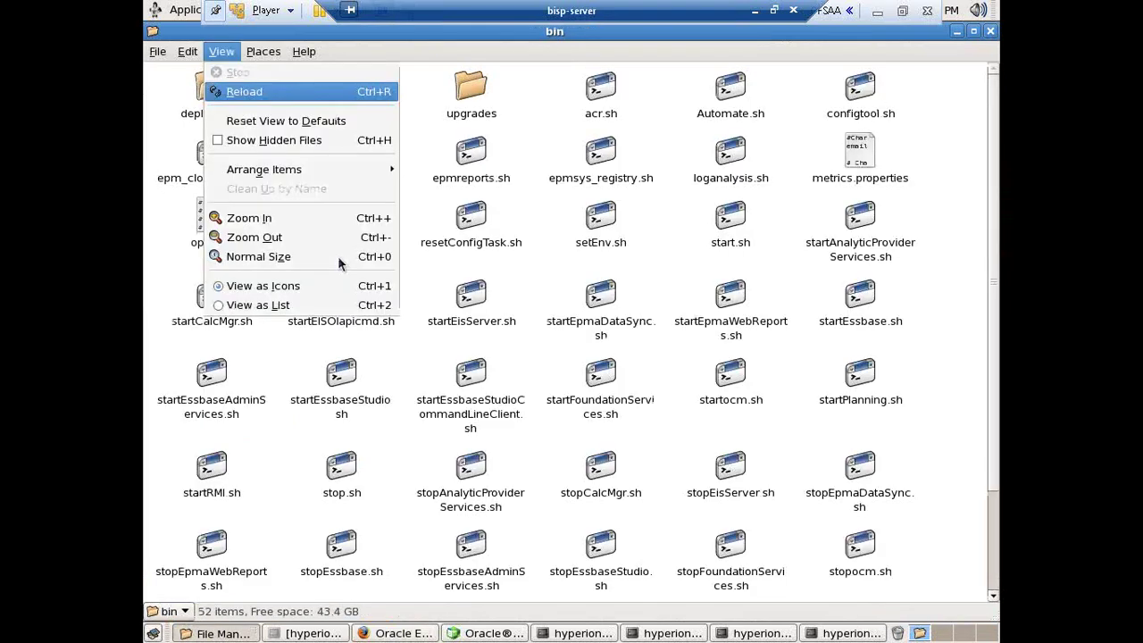
click(340, 304)
drag(997, 197, 991, 509)
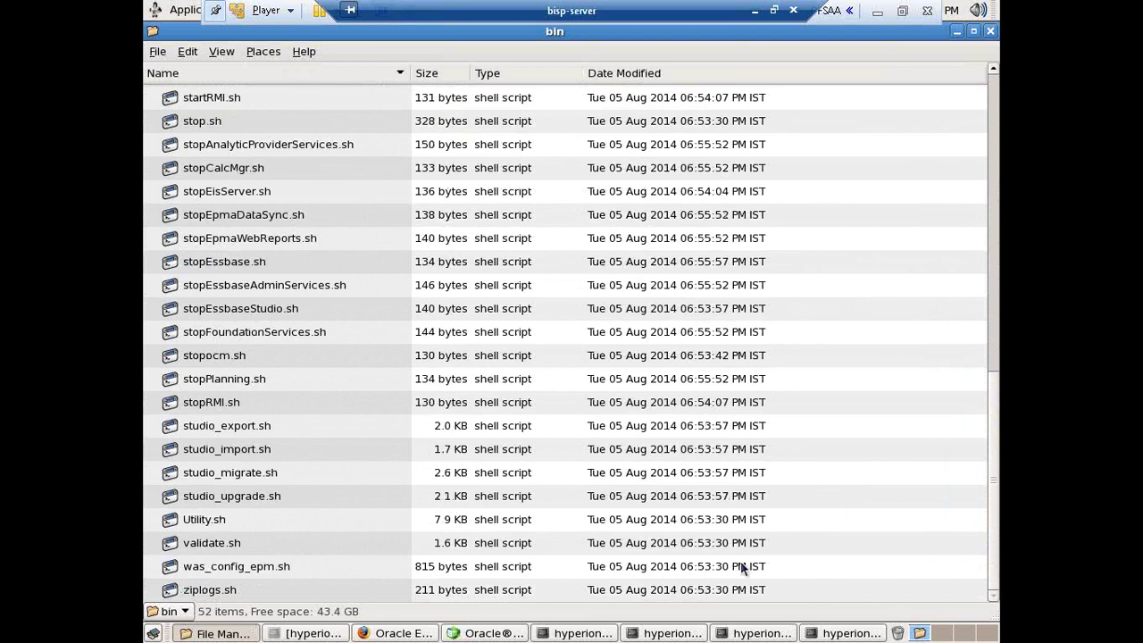
click(215, 520)
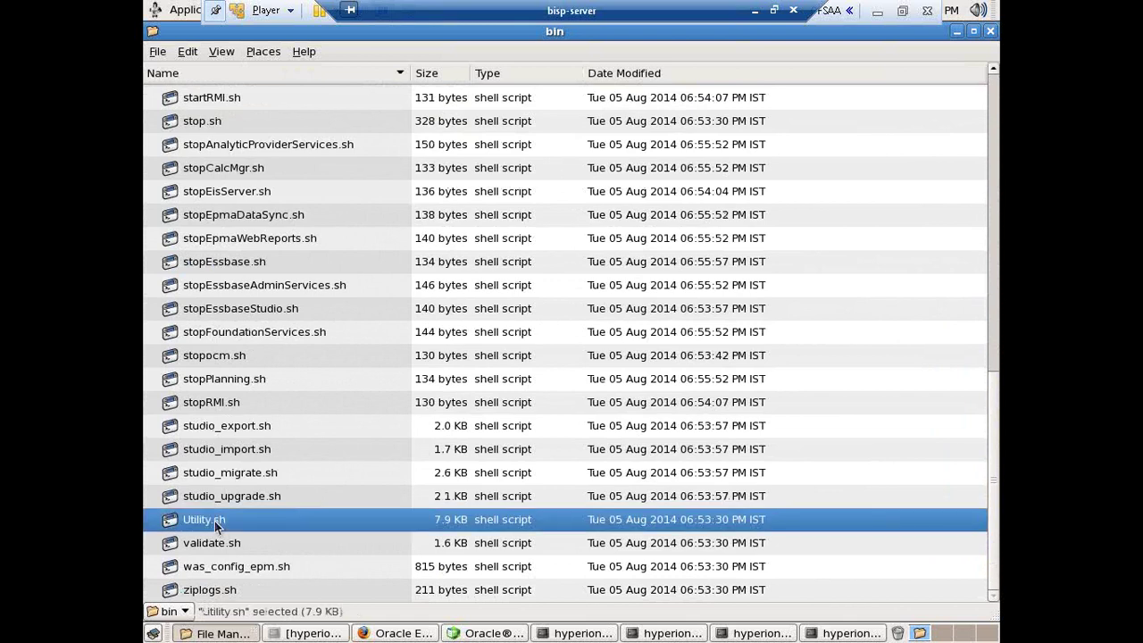
drag(998, 447, 999, 105)
- In Terminal, confirm the bin directory with pwd and start a ./Utility.sh command
click(668, 633)
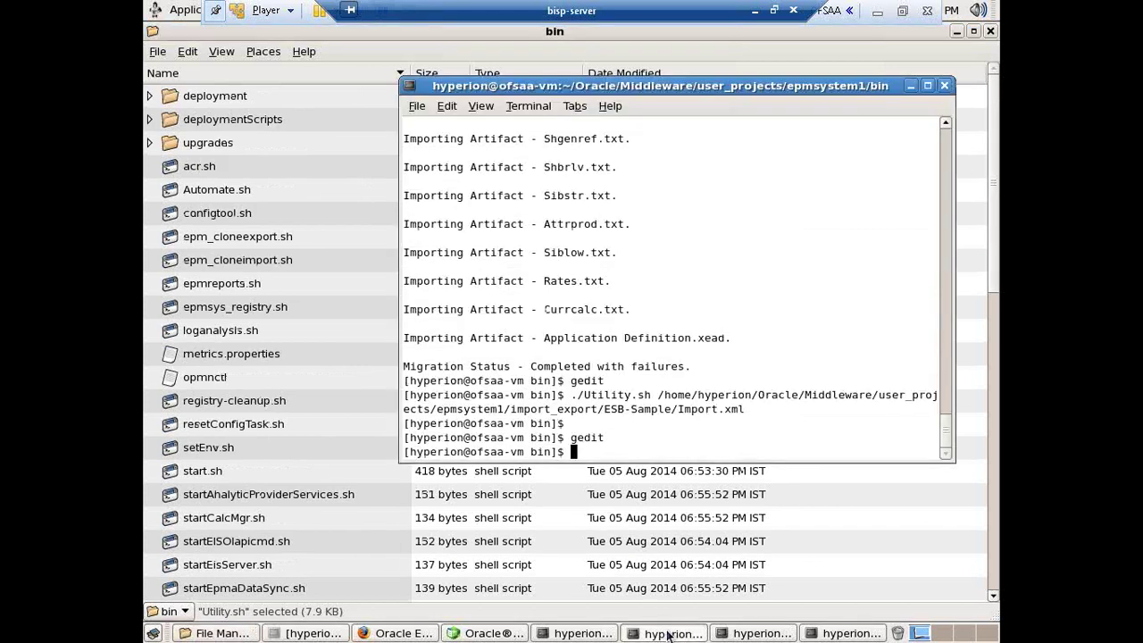
text(p)
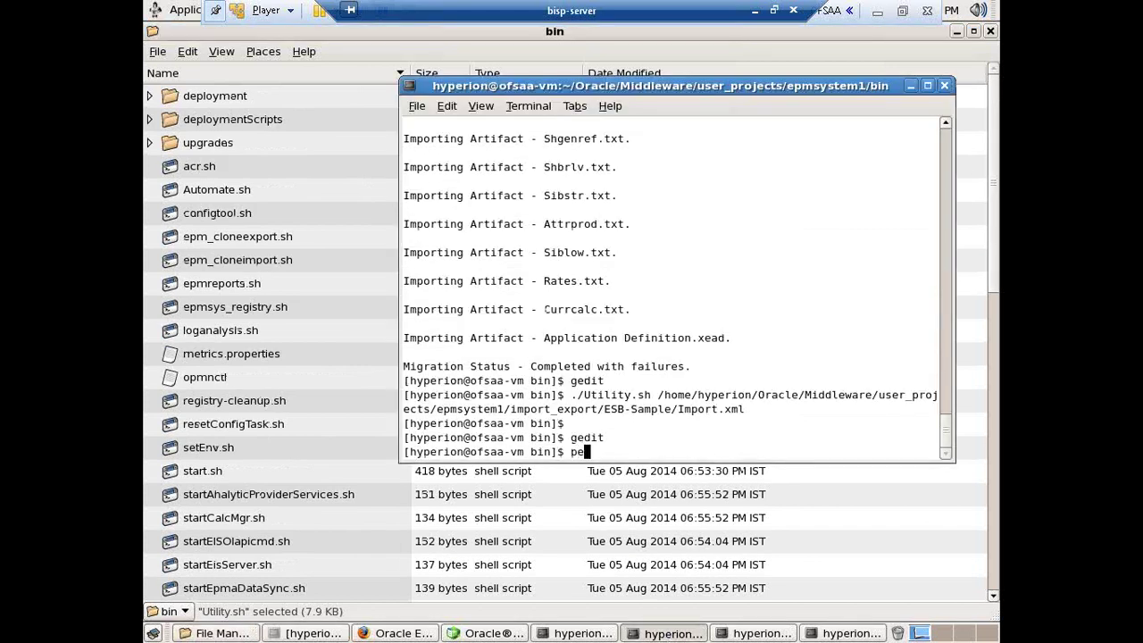
text(wd)
key(Return)
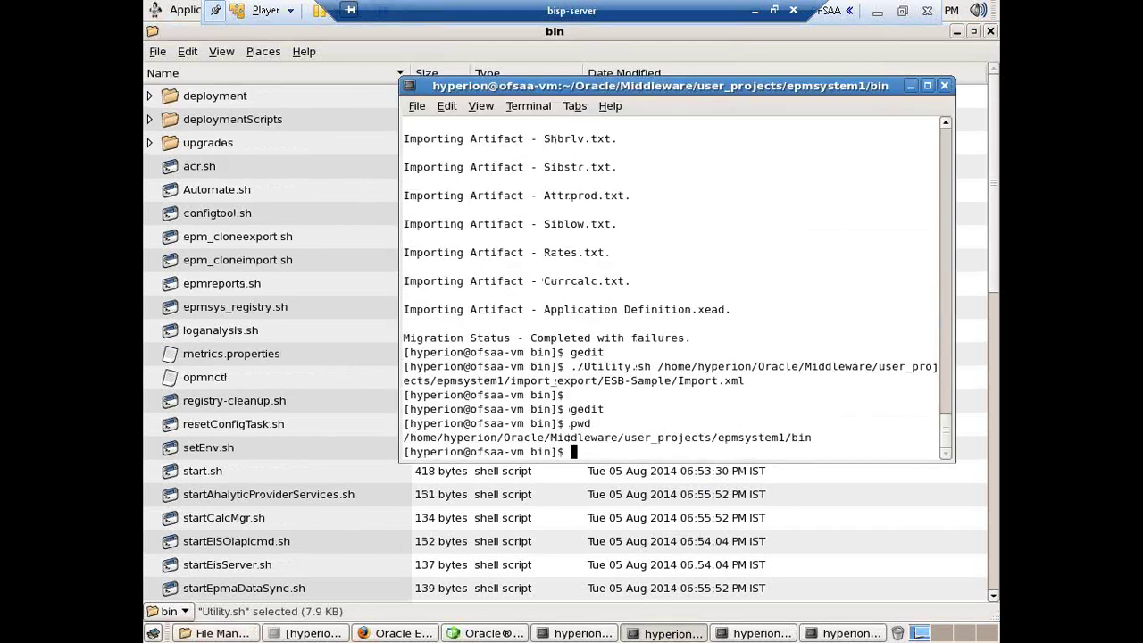
text(./U)
key(Tab)
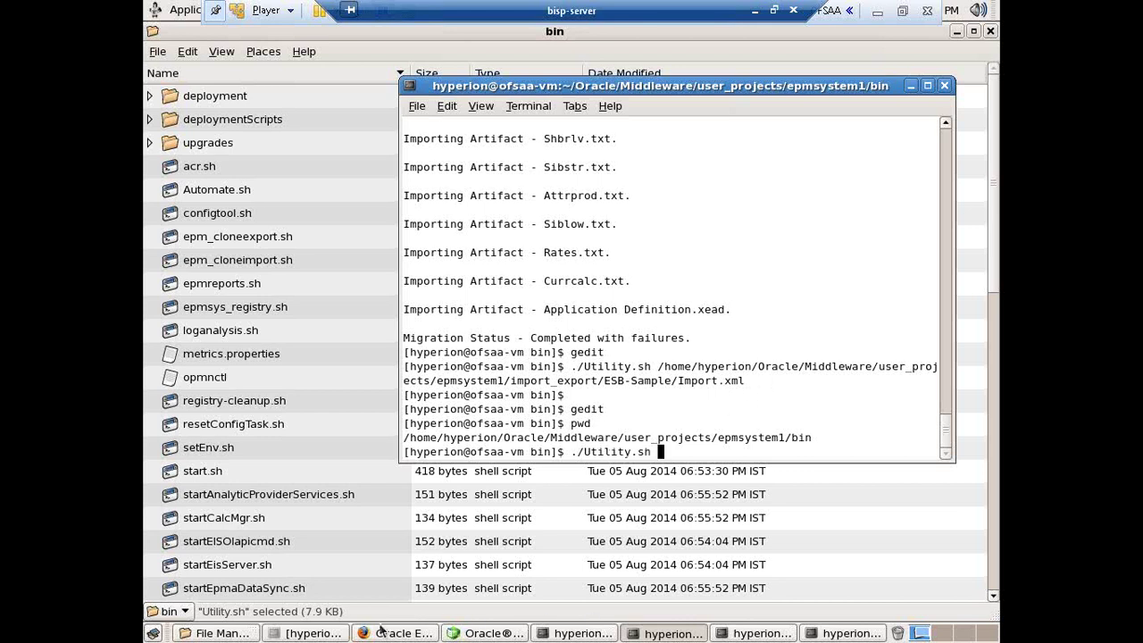
- Read the full location of the backup's info folder in its Properties dialog
click(169, 610)
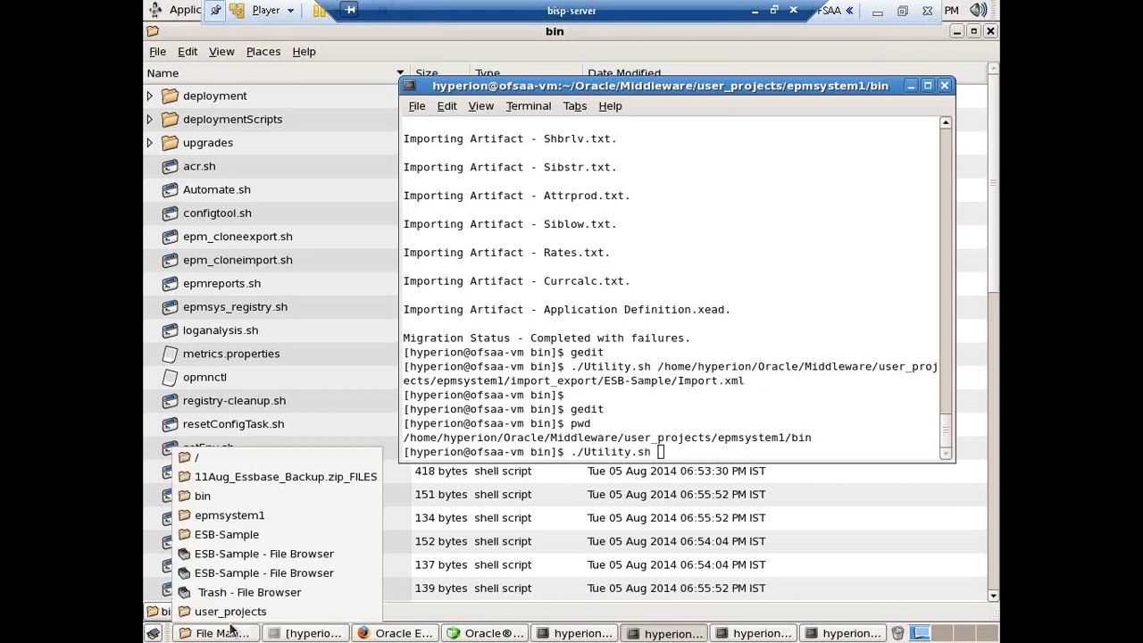
click(262, 476)
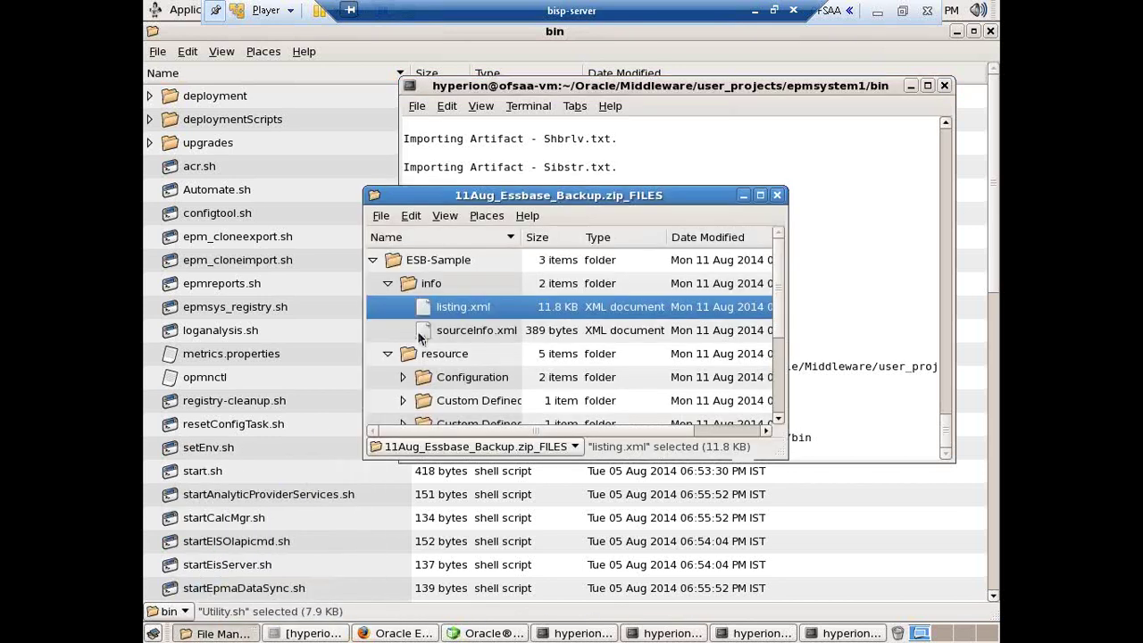
right_click(438, 283)
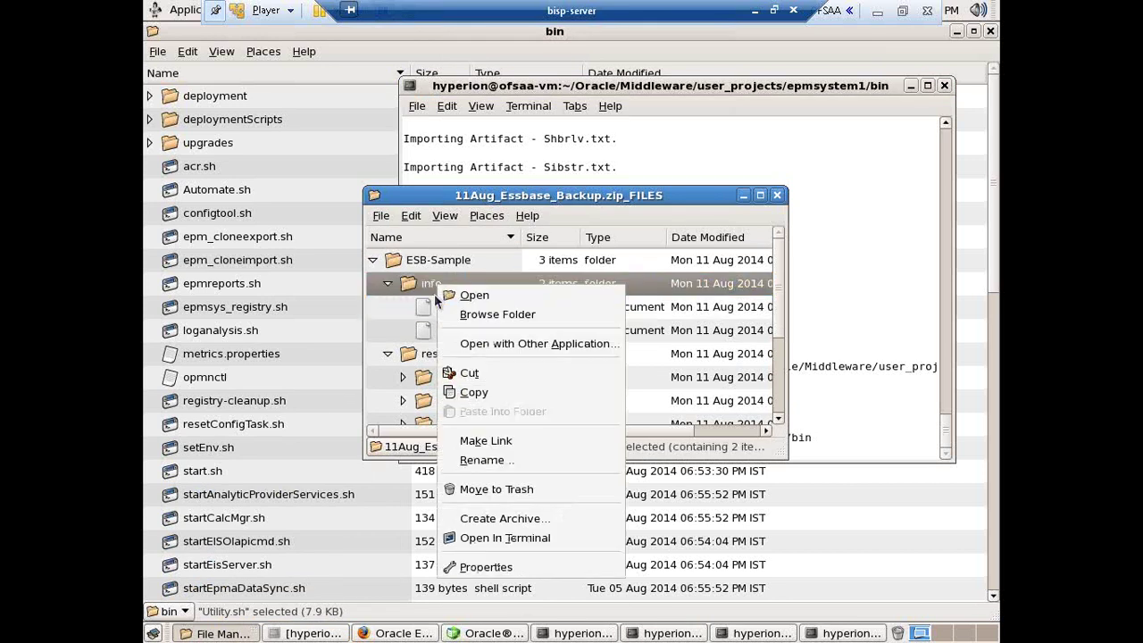
click(497, 566)
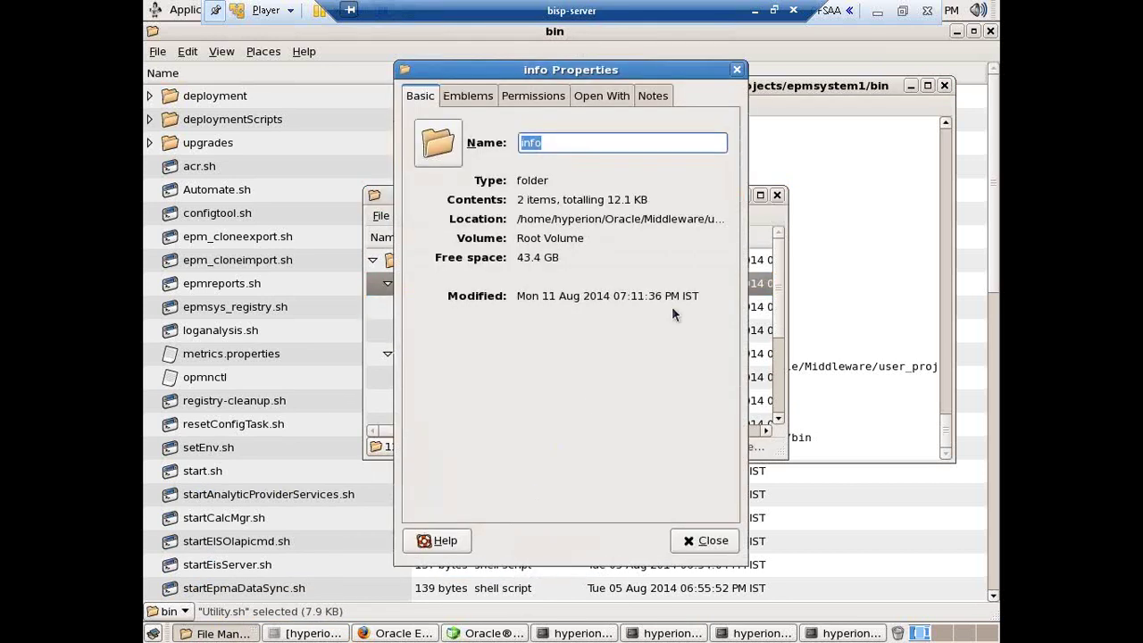
drag(745, 257, 985, 259)
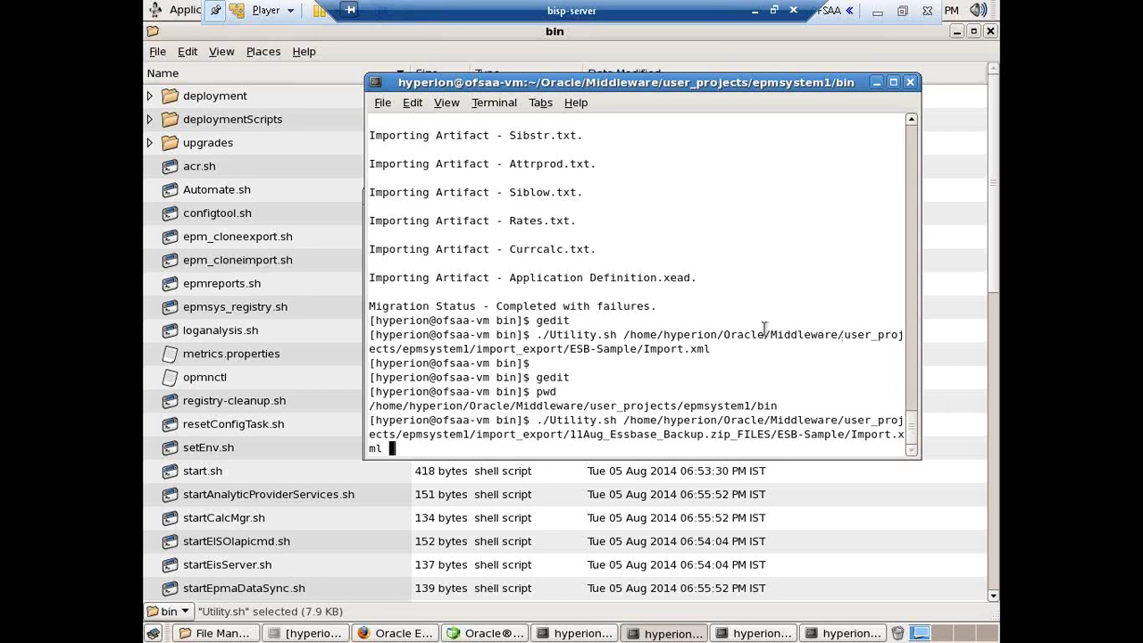
- Run the Utility.sh import as admin with the password, reaching Migration Status - Success
key(Return)
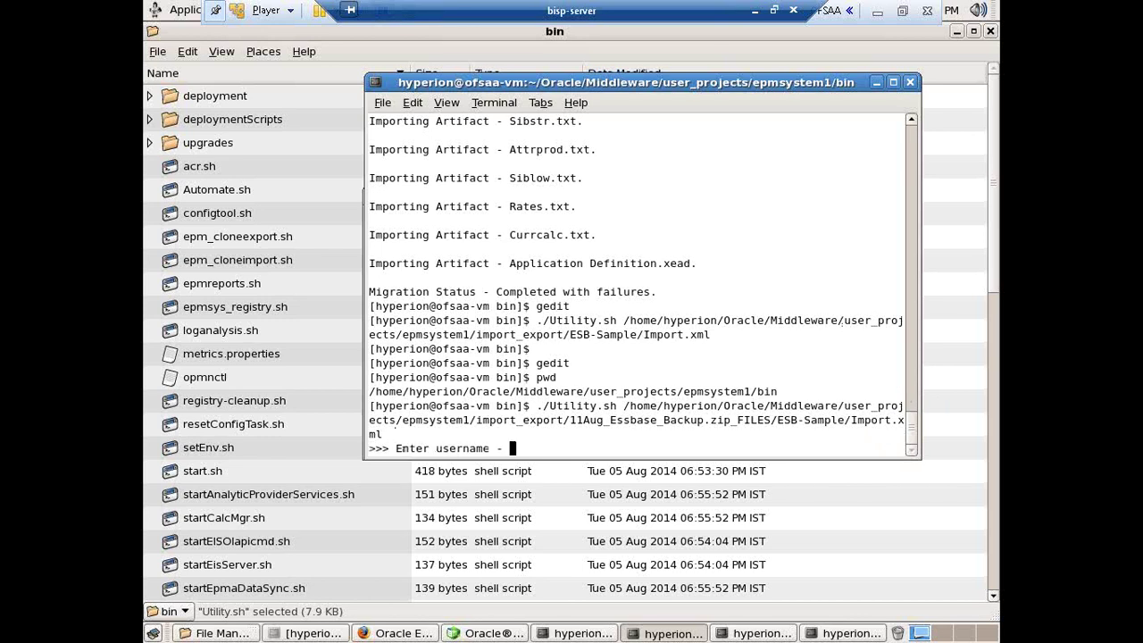
key(Return)
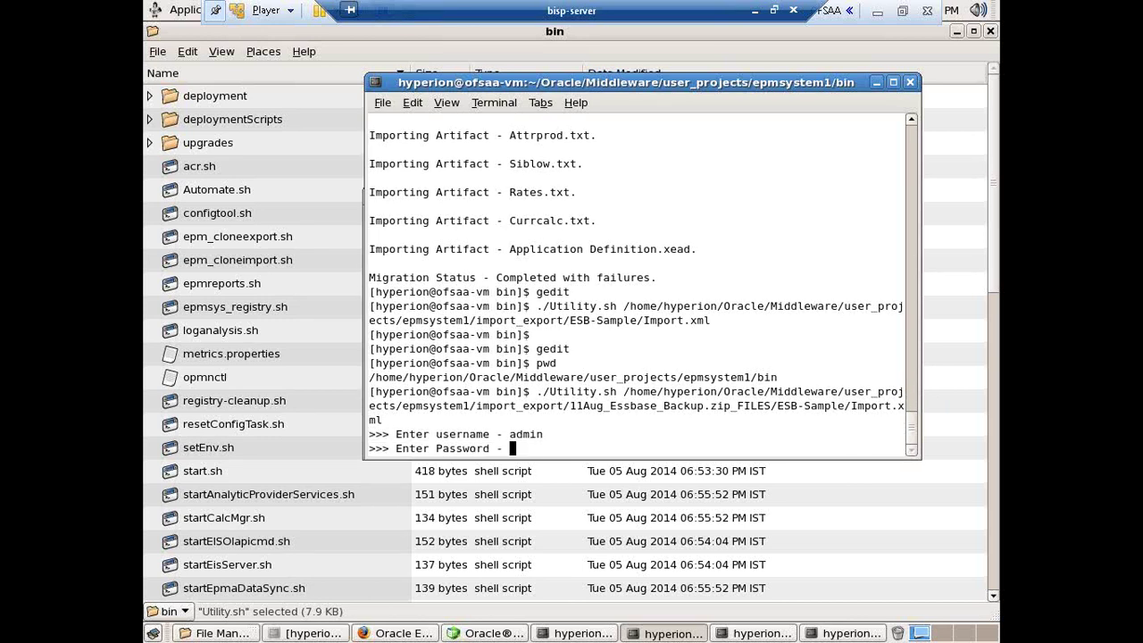
key(Return)
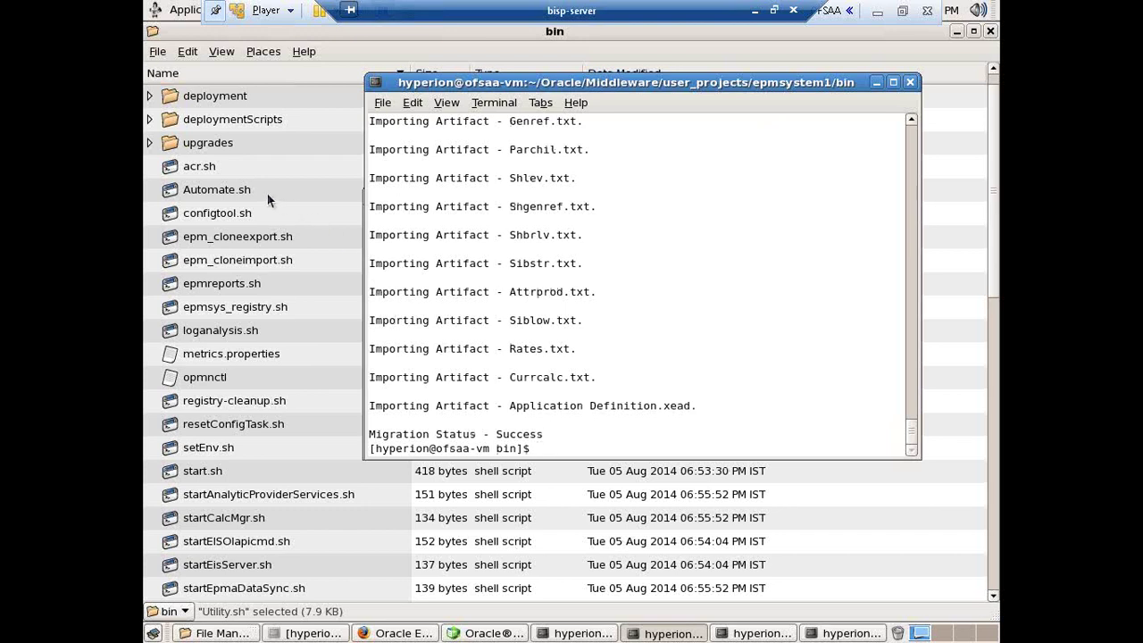
click(169, 610)
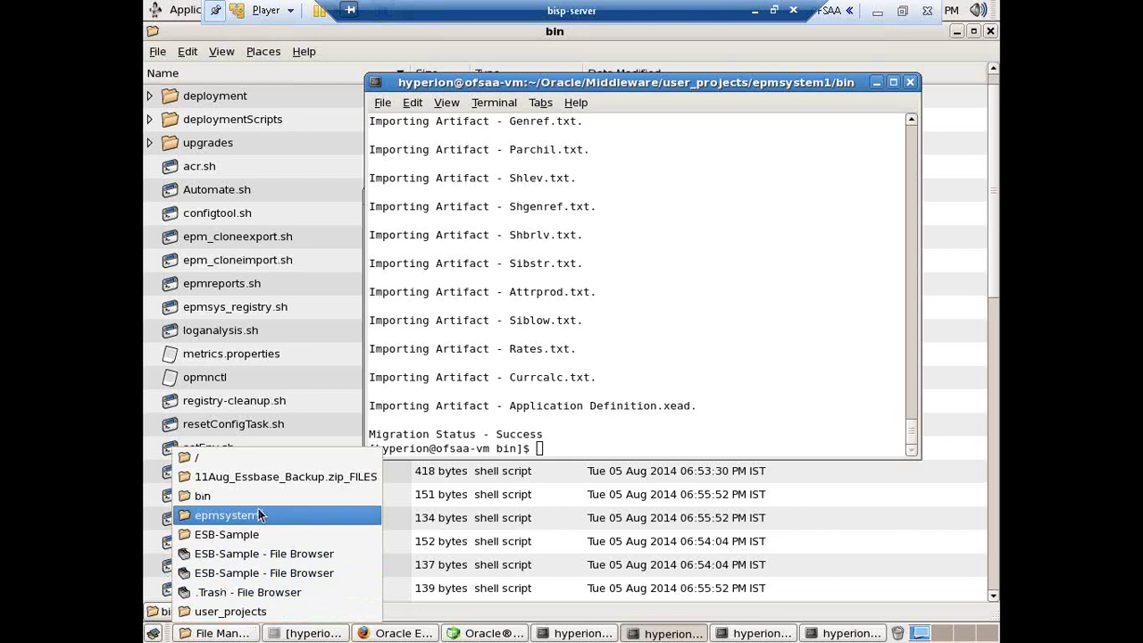
- Open import.xml from 11Aug_Essbase_Backup.zip_FILES, collapsing the info and resource folders
click(268, 476)
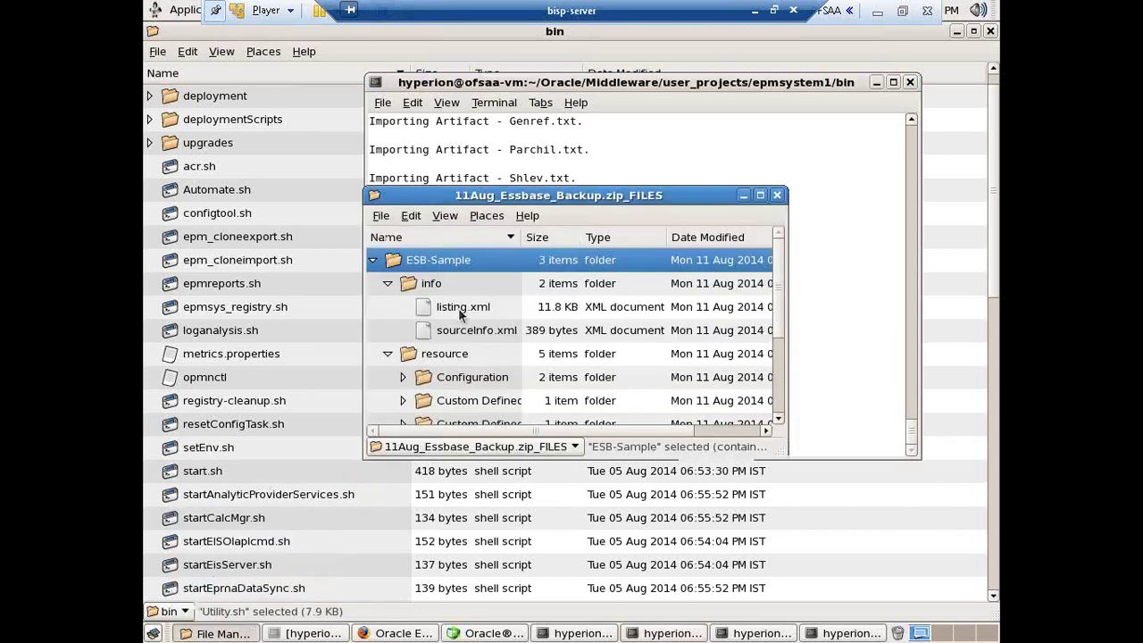
click(389, 284)
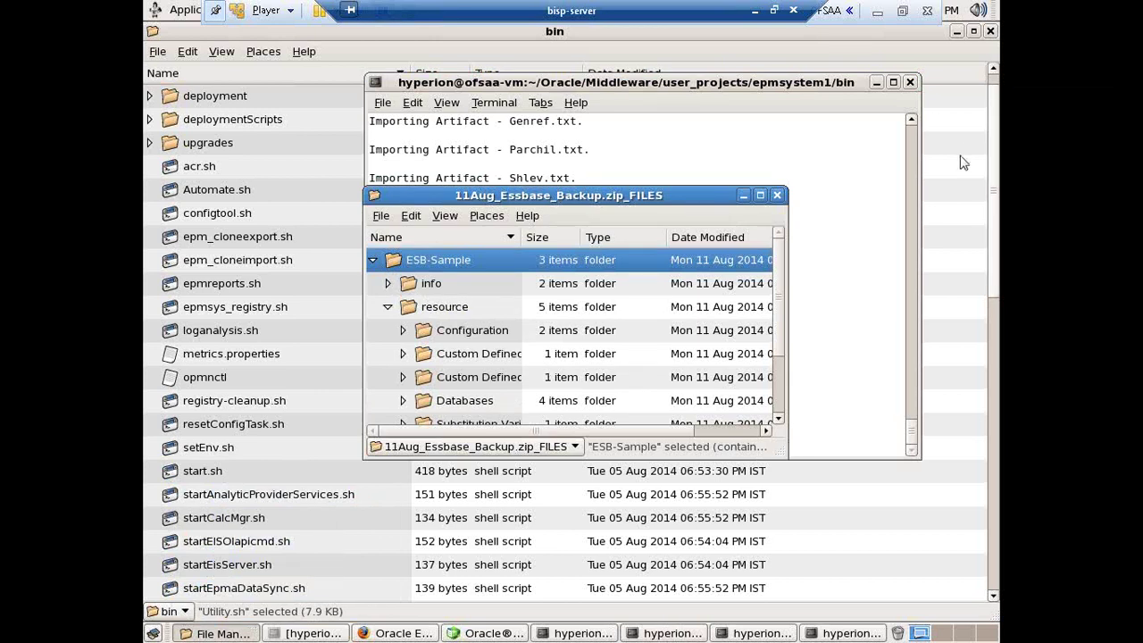
click(387, 307)
double_click(451, 331)
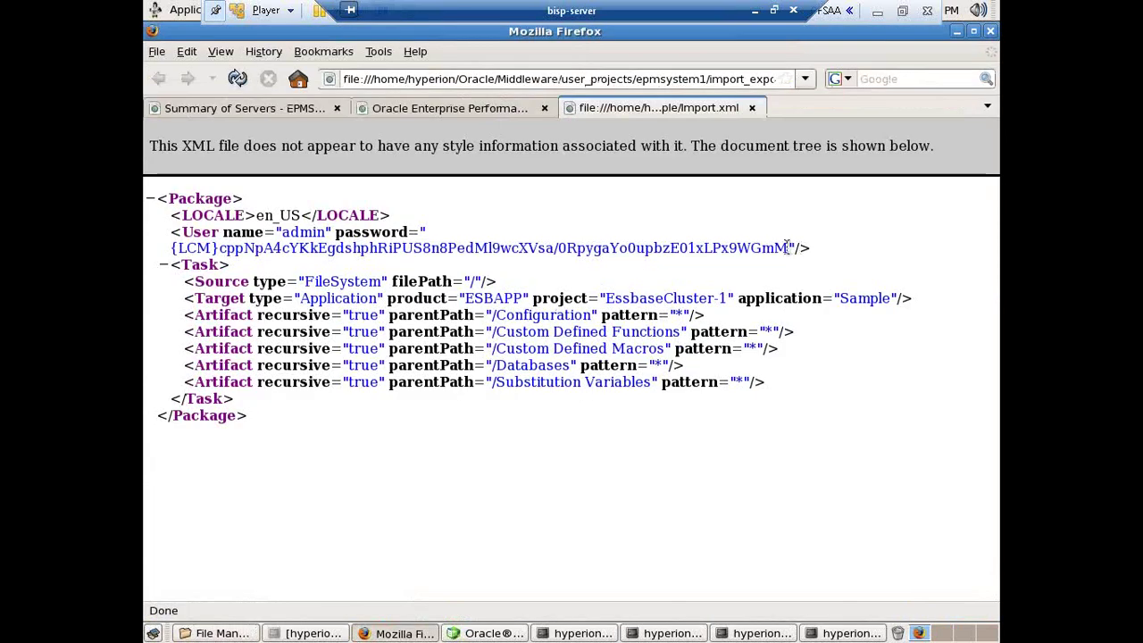
- Select the encrypted password string in import.xml, then close its Firefox tab
drag(790, 247, 178, 247)
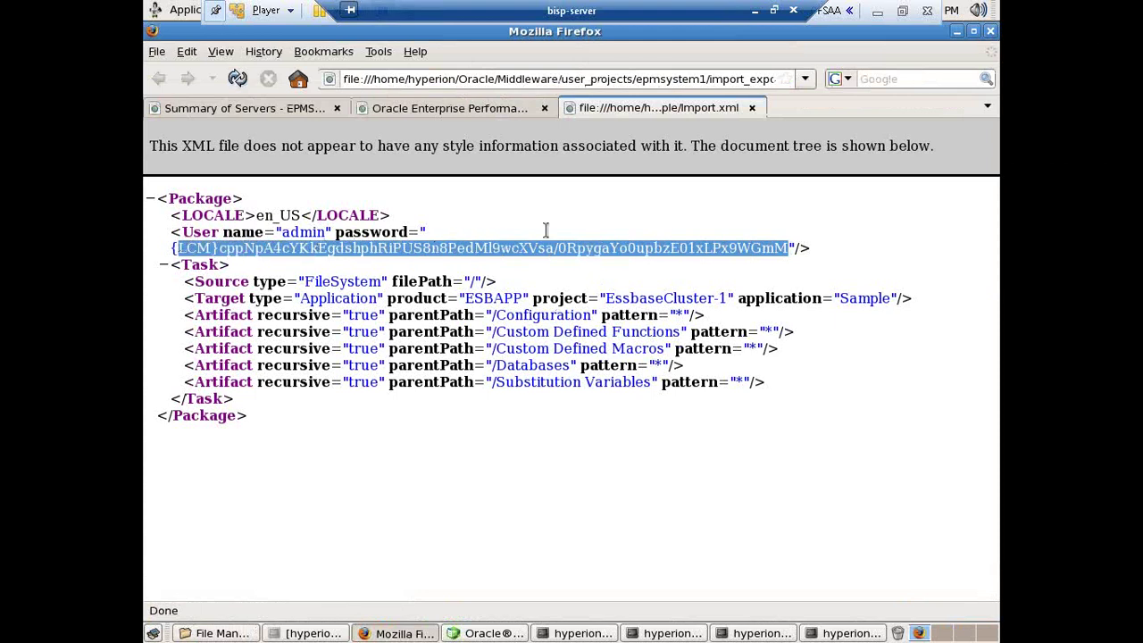
click(752, 108)
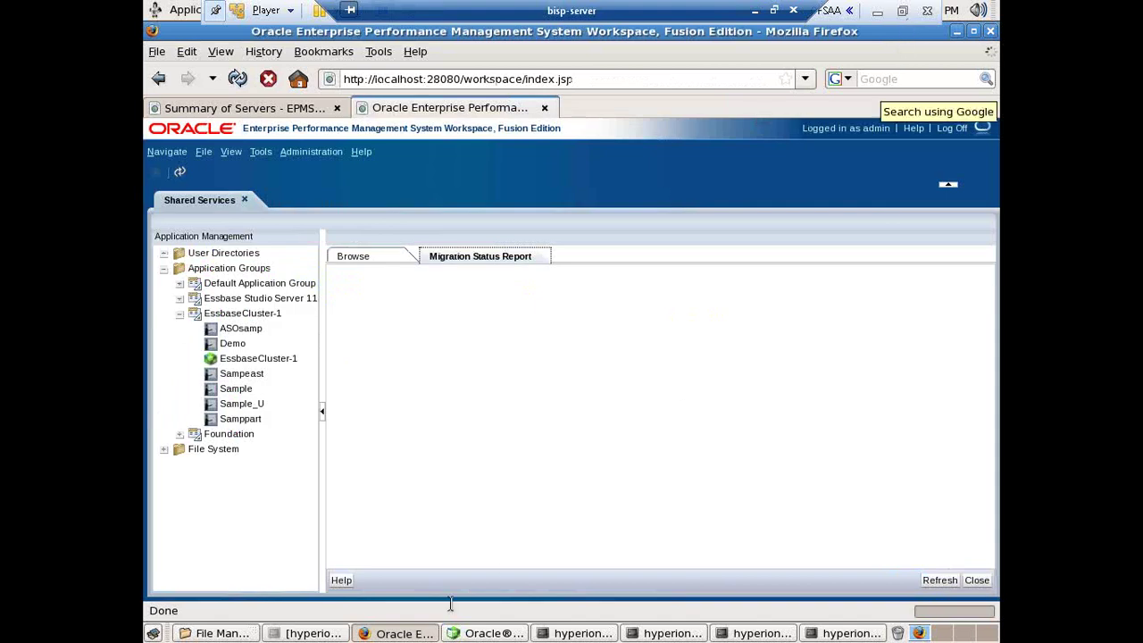
- Expand File System to list the 11Aug_Essbase_Backup backups, widening the tree, then return to EAS
click(473, 633)
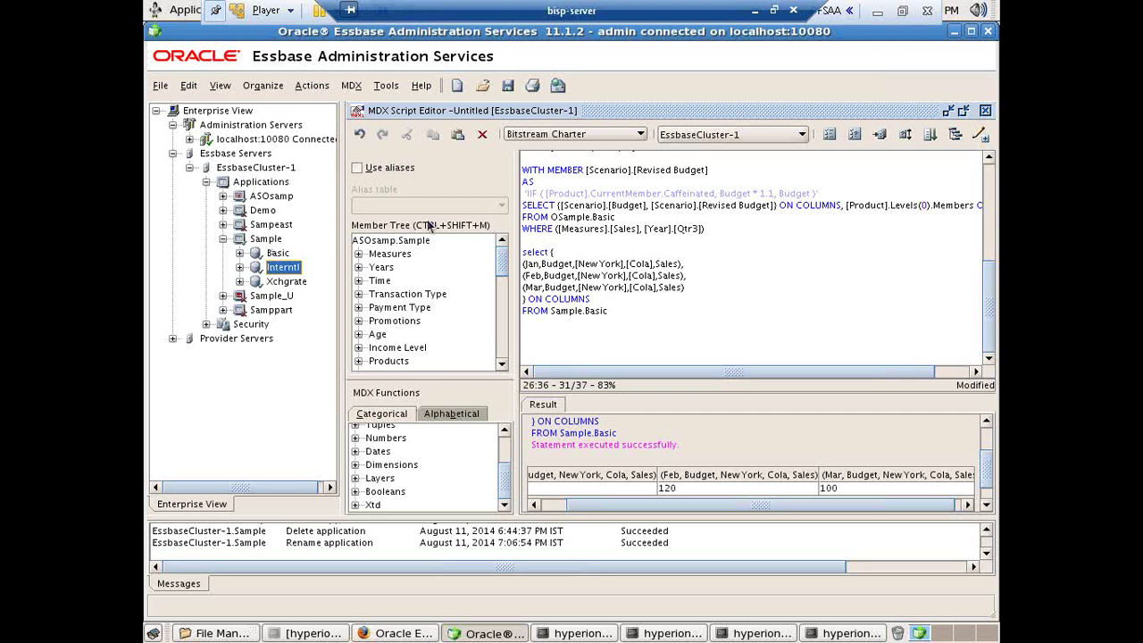
click(399, 633)
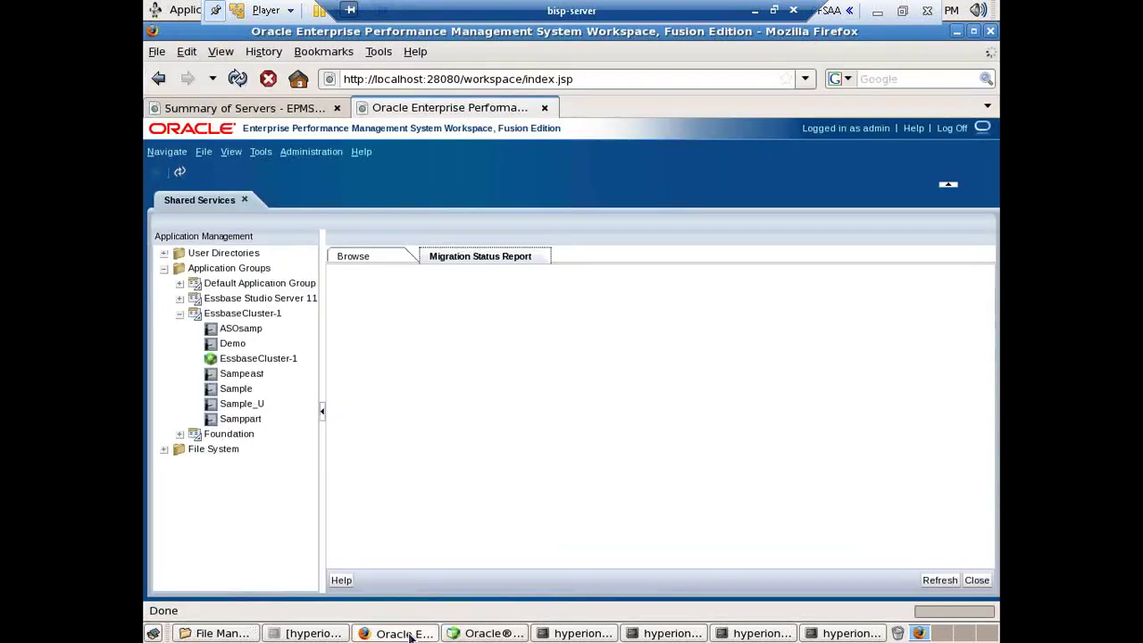
click(164, 451)
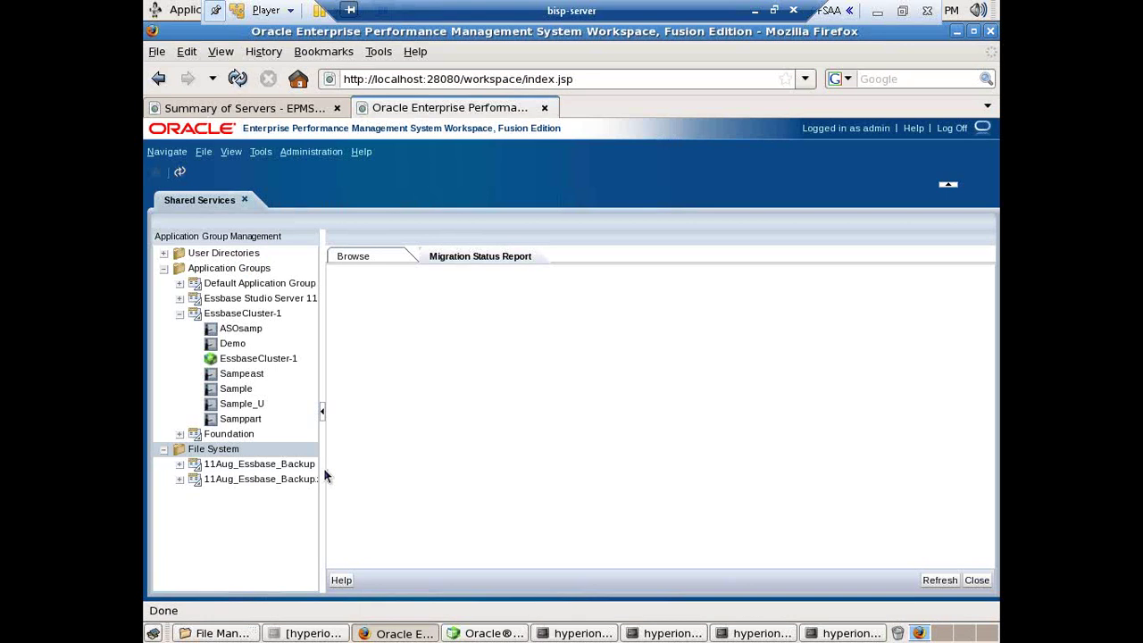
drag(321, 465, 409, 482)
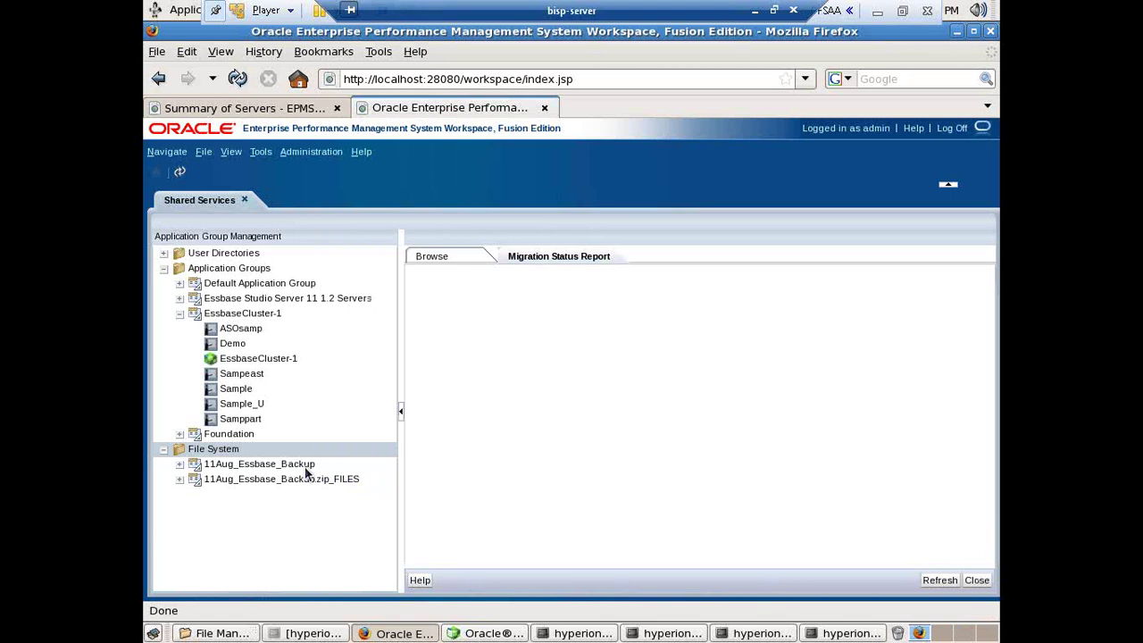
click(486, 633)
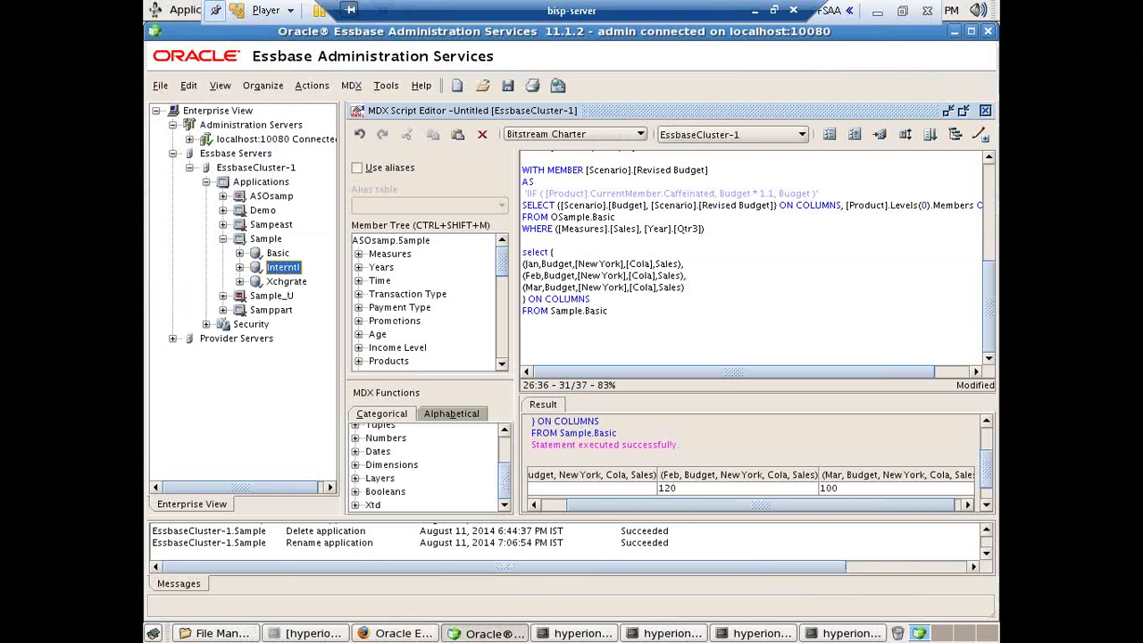
- Rename the Sample application to OSample in Essbase Administration Services
right_click(269, 239)
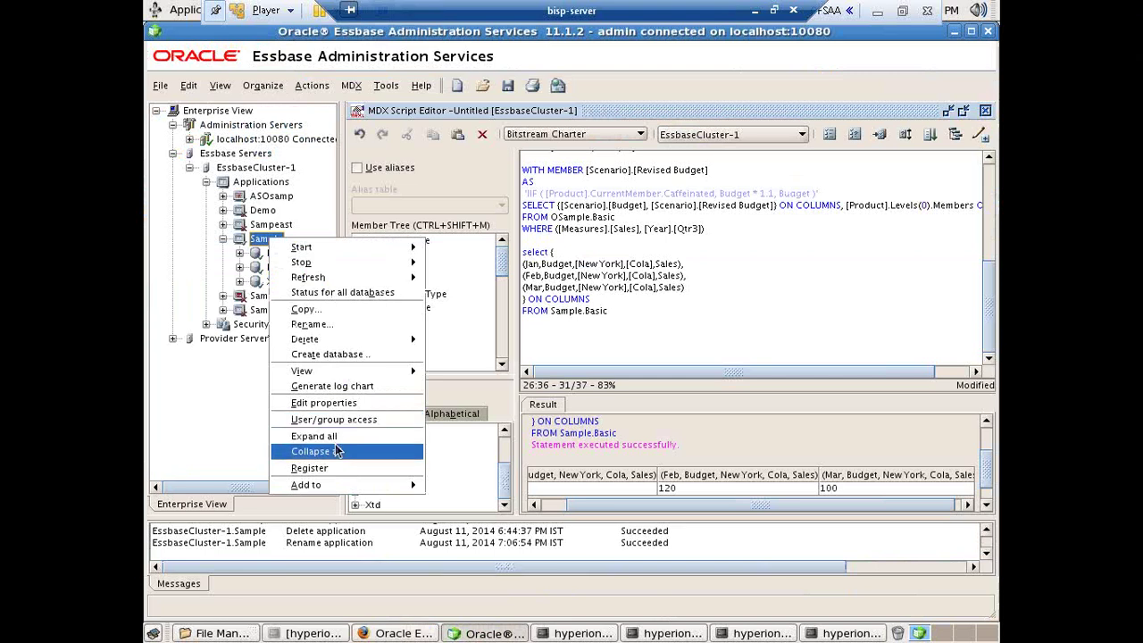
click(312, 325)
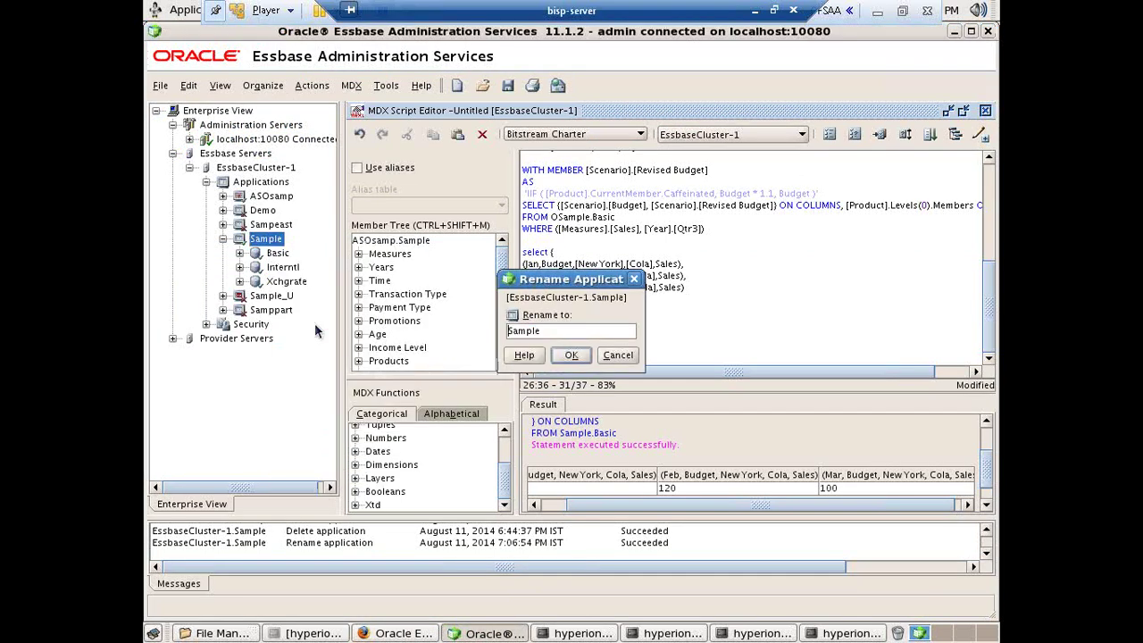
text(O)
key(Return)
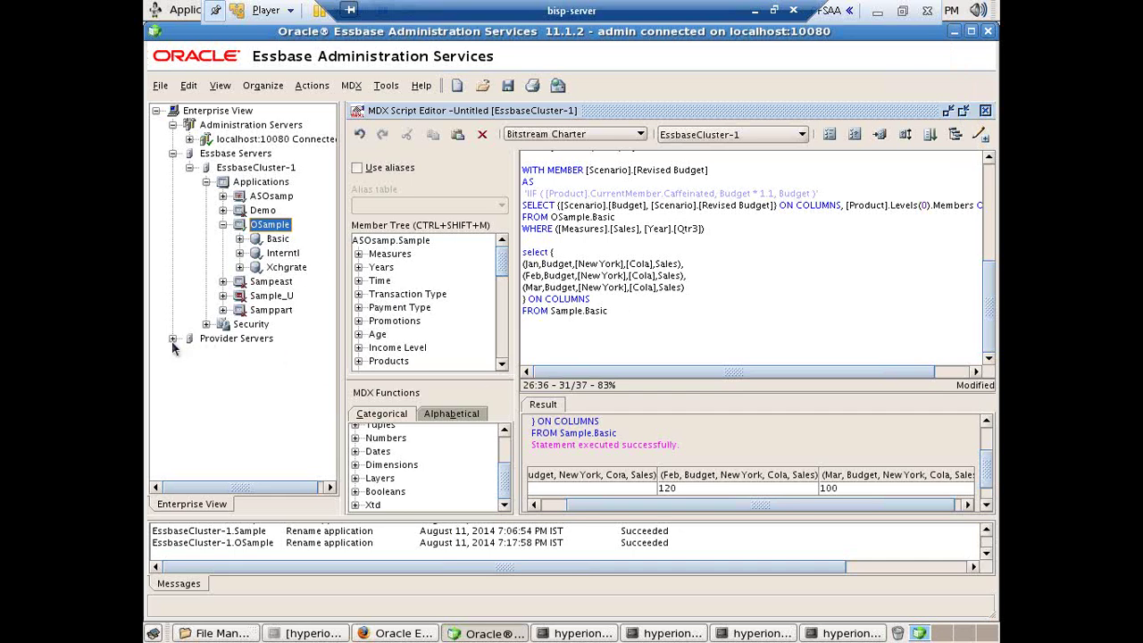
click(386, 632)
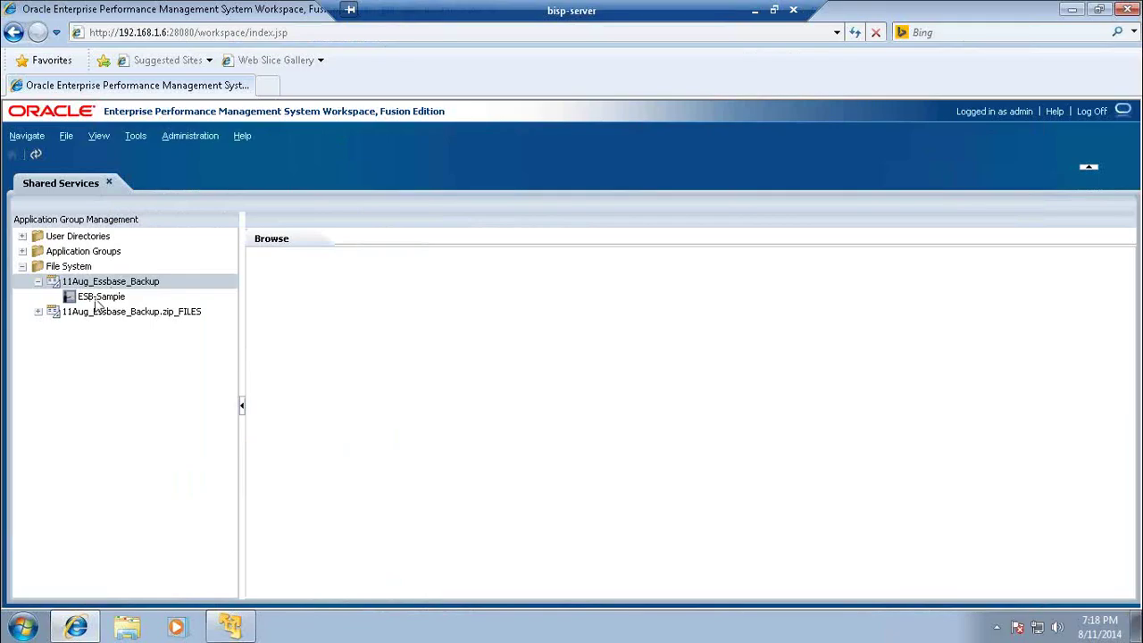
- Show the ESB-Sample artifact list under File System > 11Aug_Essbase_Backup
click(94, 297)
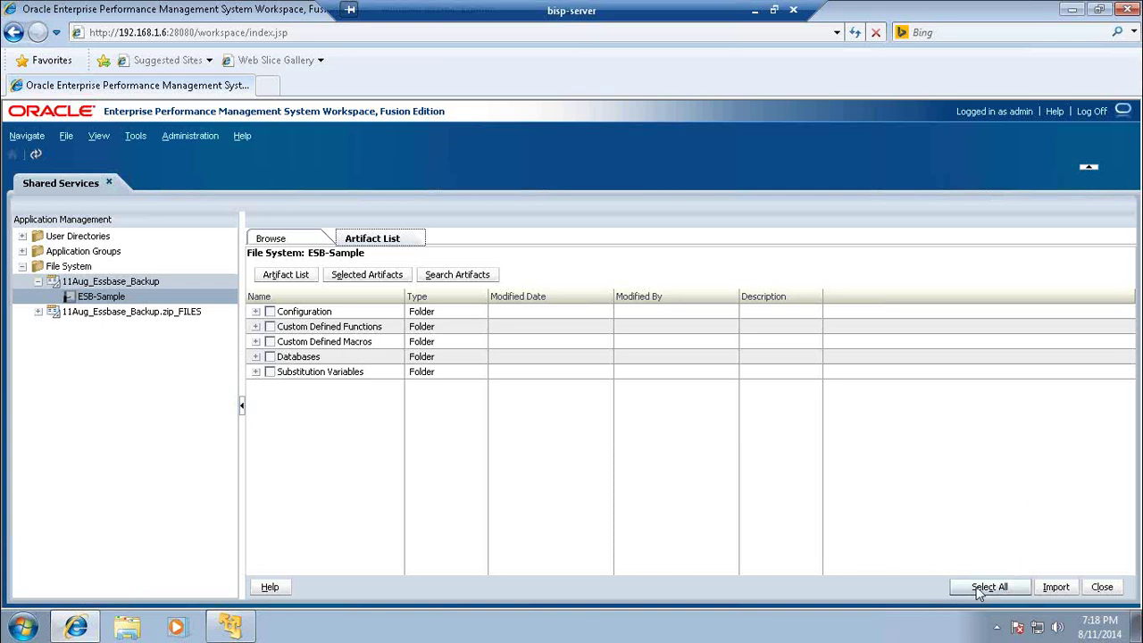
- Select all ESB-Sample artifact folders and import them into EssbaseCluster-1 : Sample
click(989, 586)
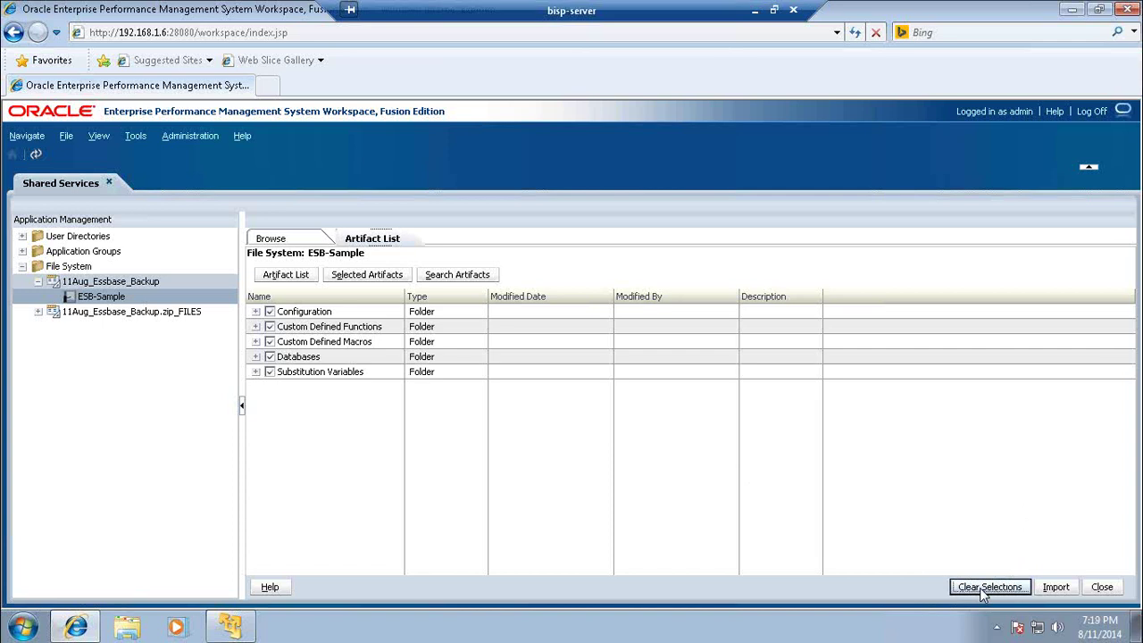
click(1055, 587)
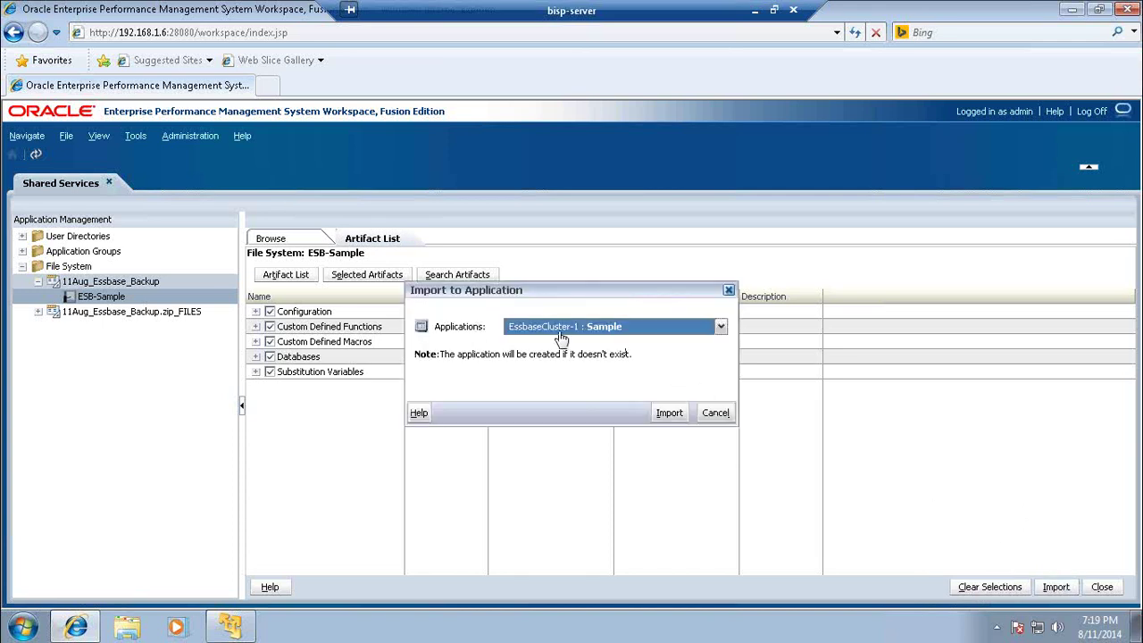
click(560, 332)
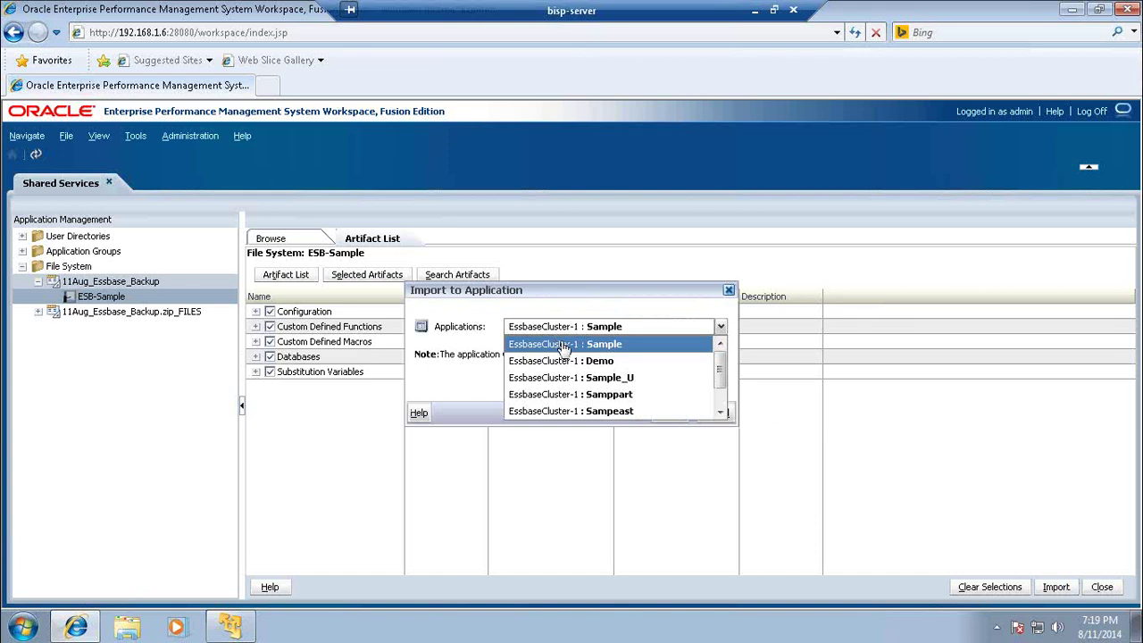
click(562, 344)
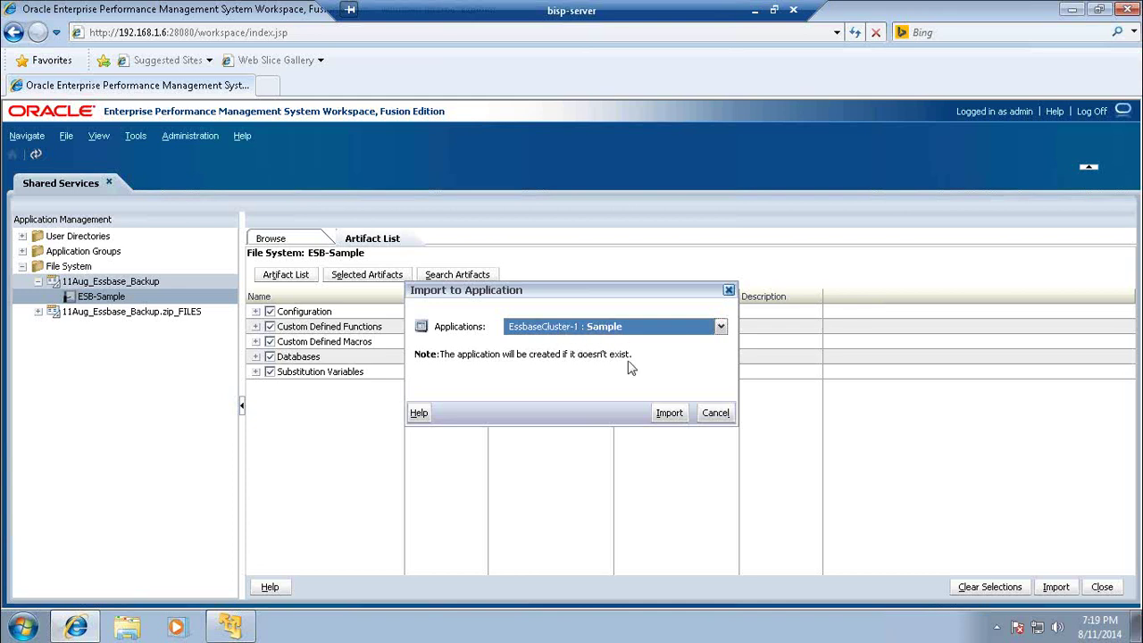
click(668, 413)
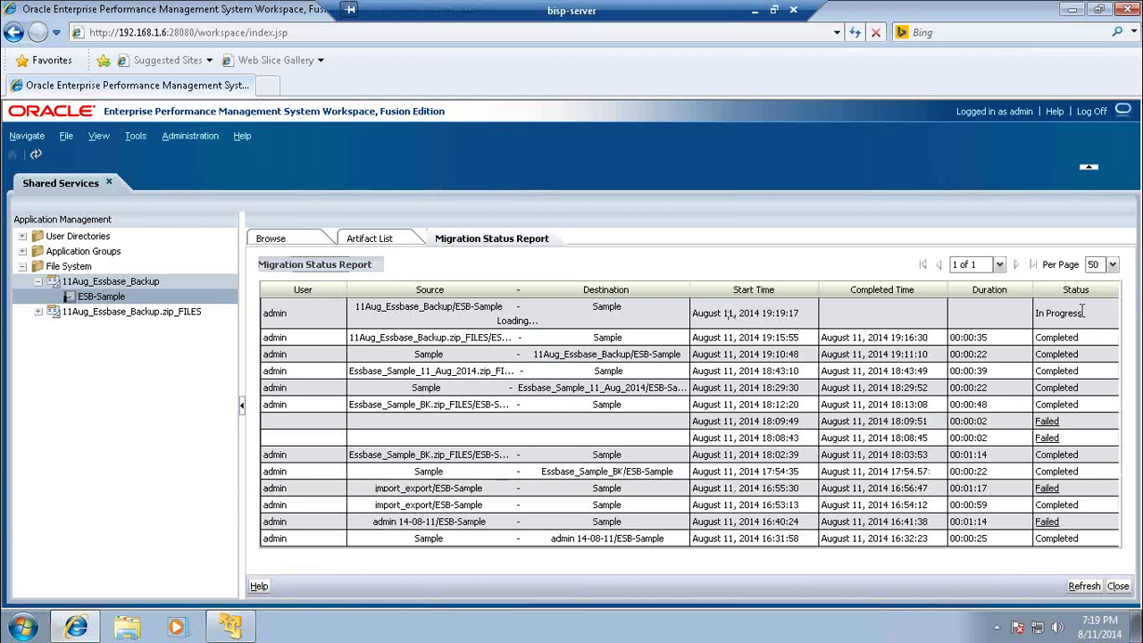
- Check the in-progress ESB-Sample import and its processed artifact count
drag(1083, 311, 1031, 313)
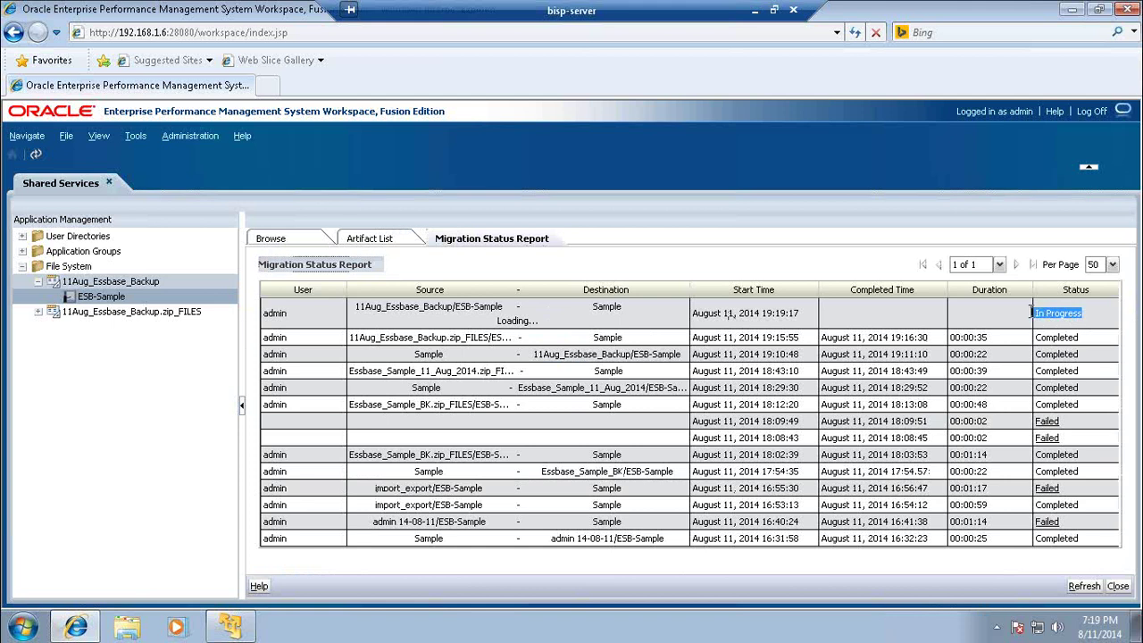
click(36, 156)
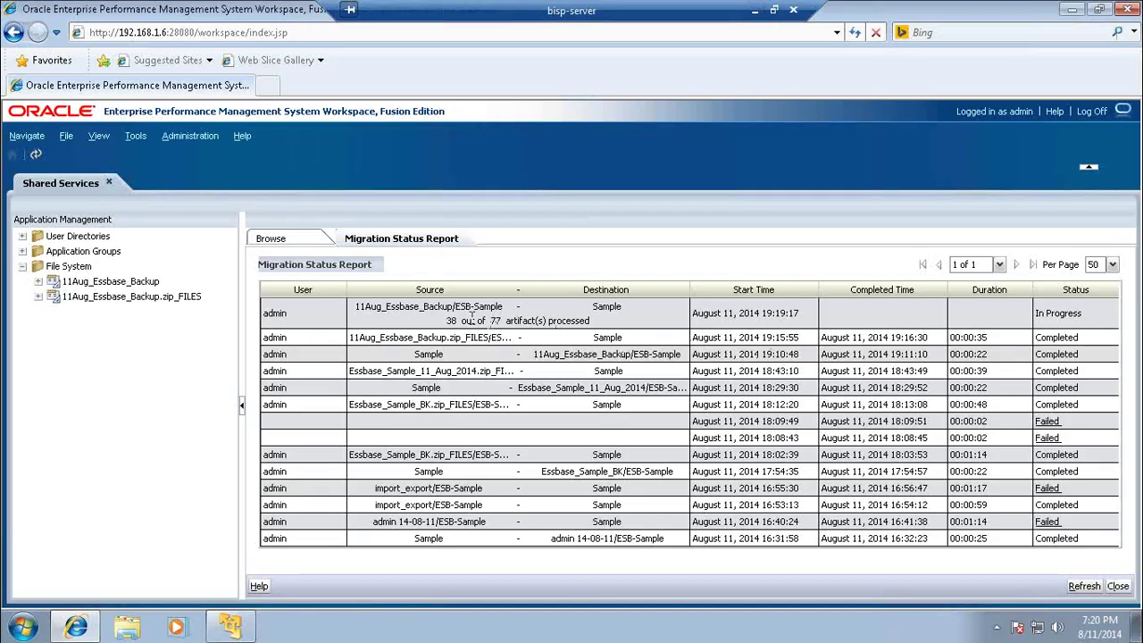
drag(477, 319, 598, 320)
drag(444, 320, 489, 320)
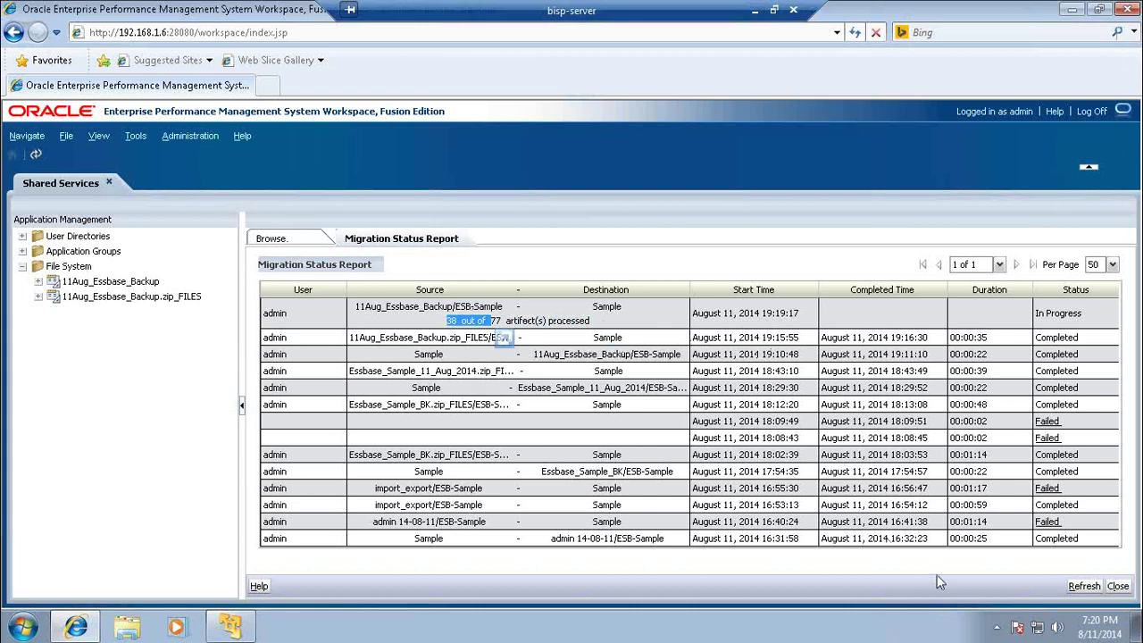
- Refresh the Migration Status Report until the import shows Completed, then restore the Workspace window
click(1084, 586)
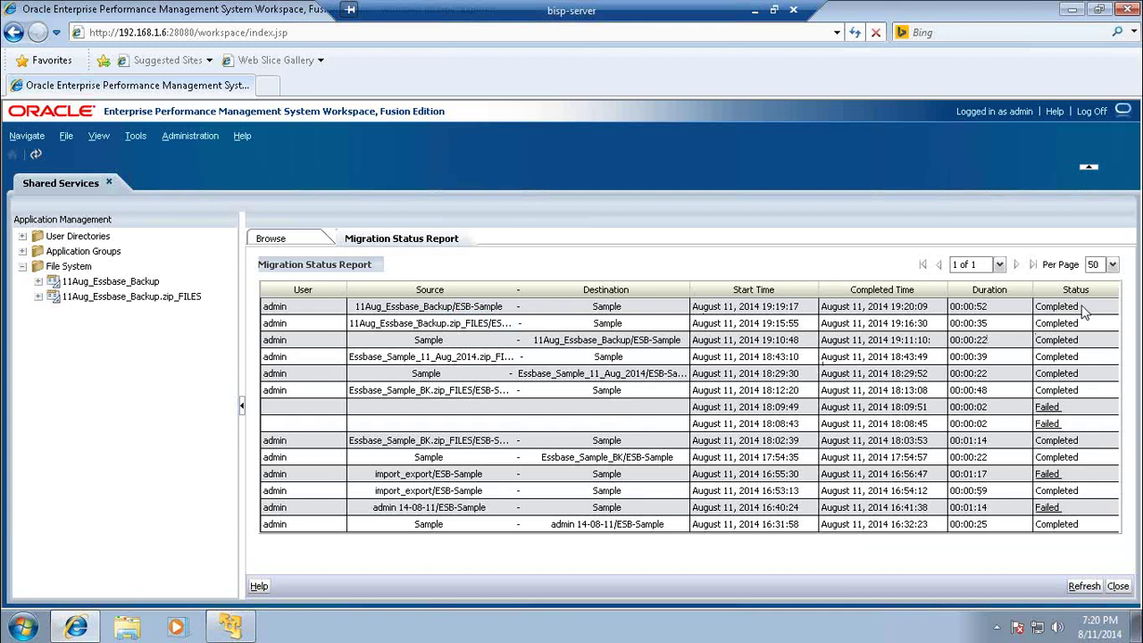
drag(1086, 306, 1033, 306)
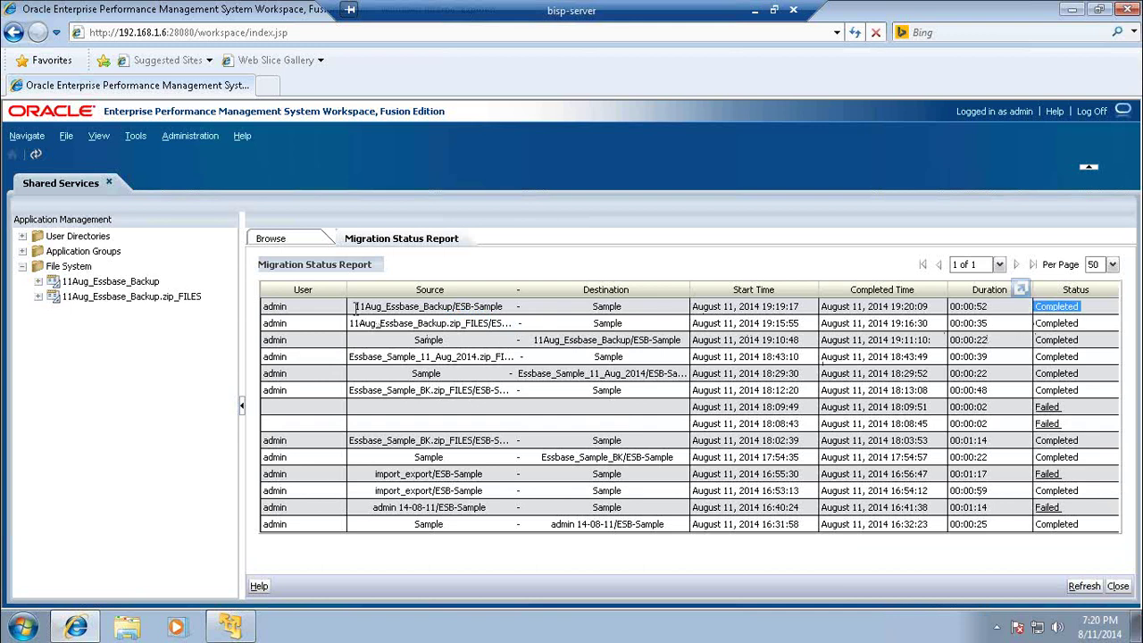
drag(355, 306, 474, 308)
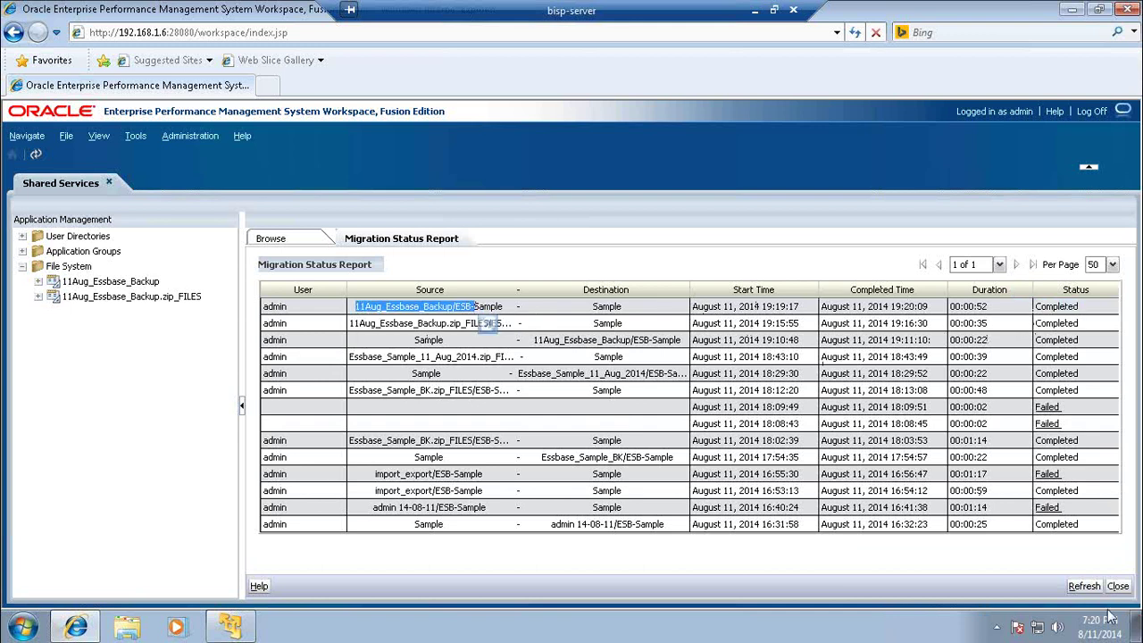
mouse_move(1098, 607)
click(248, 627)
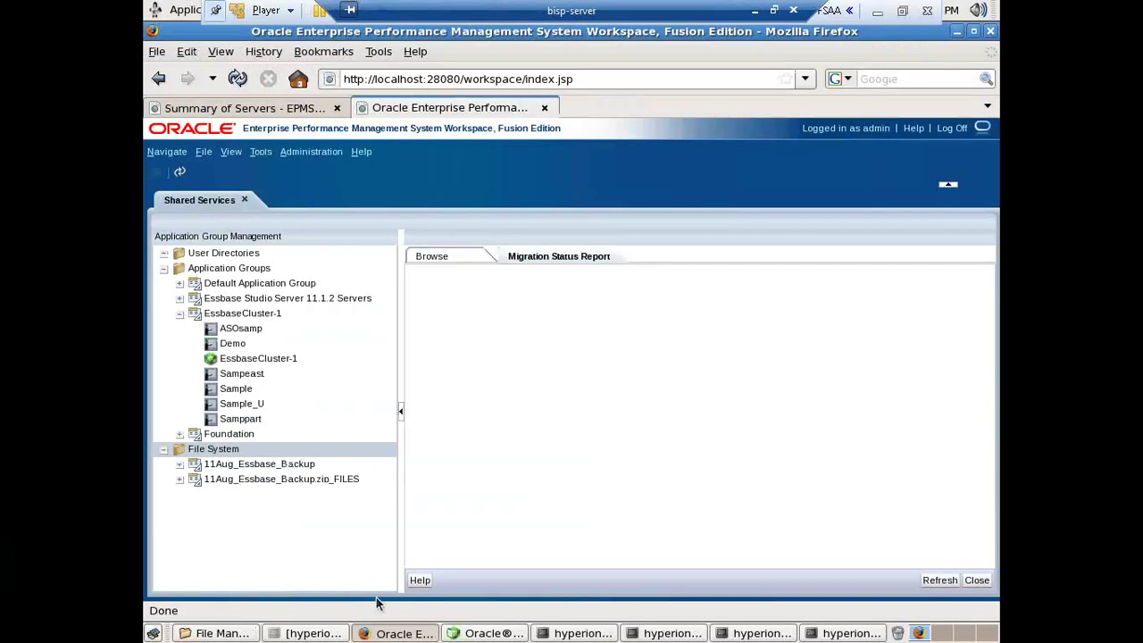
- Refresh the Essbase application list and expand the restored Sample application's Basic database
click(487, 633)
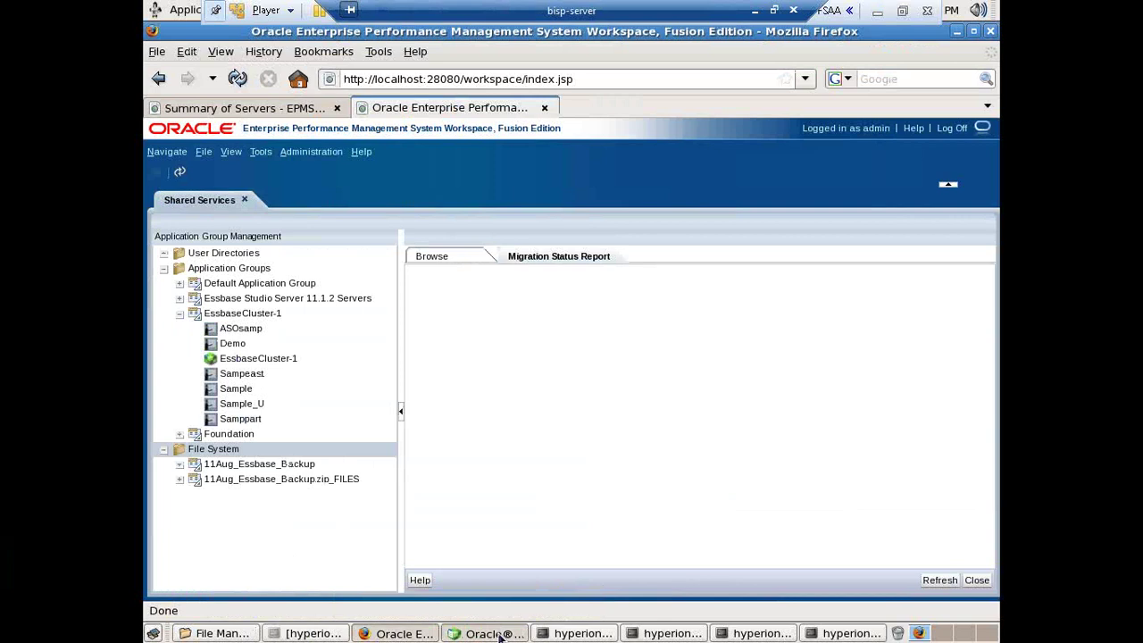
right_click(262, 185)
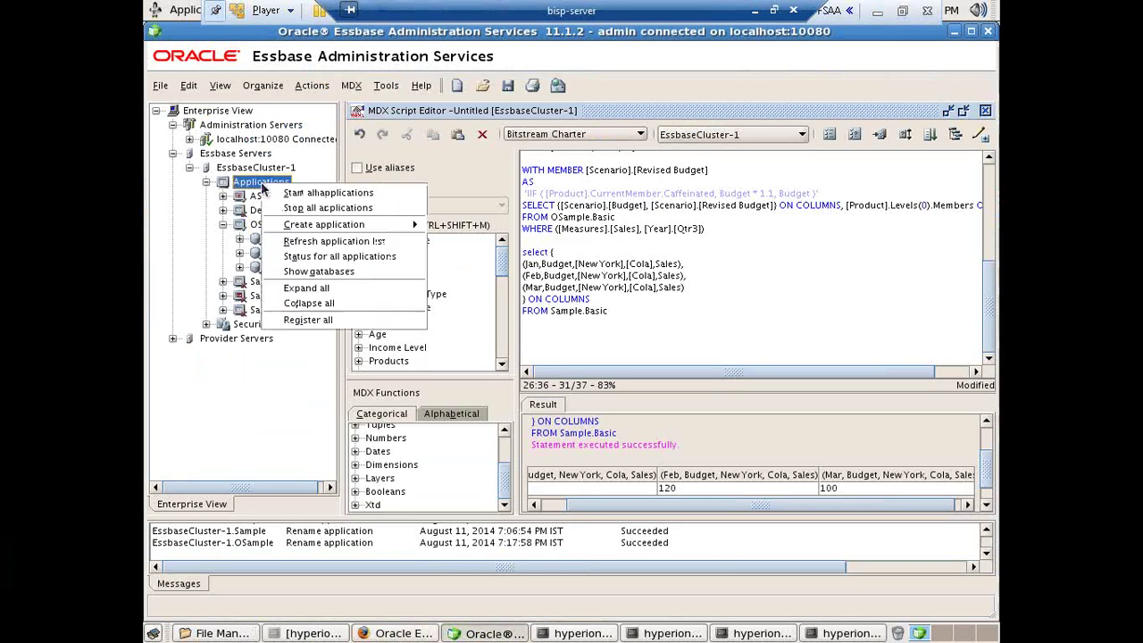
click(303, 241)
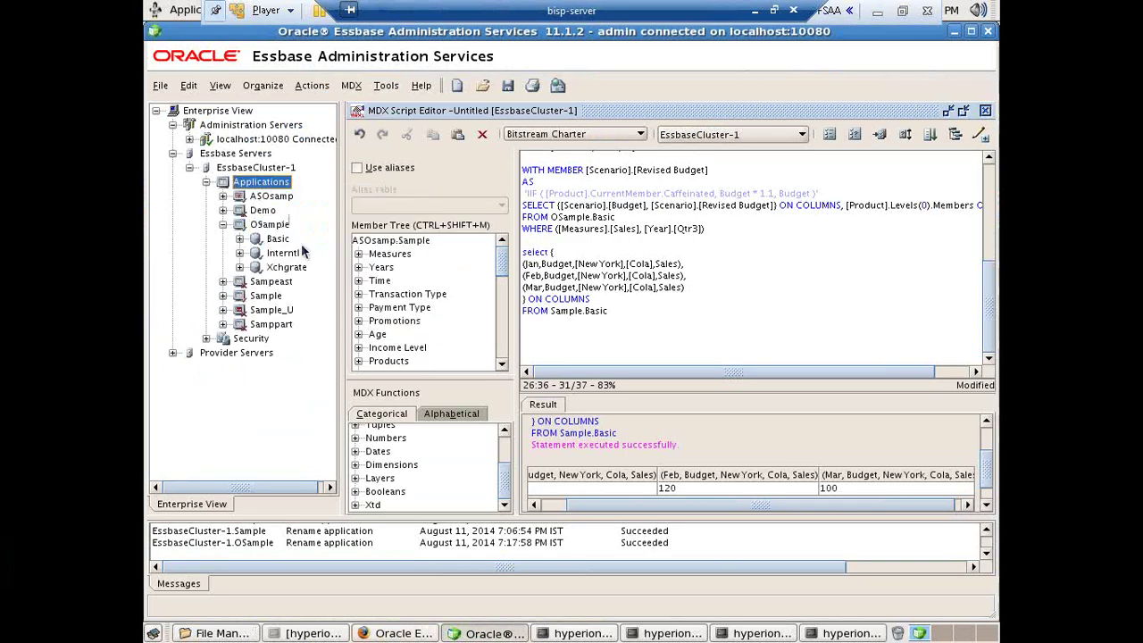
click(222, 224)
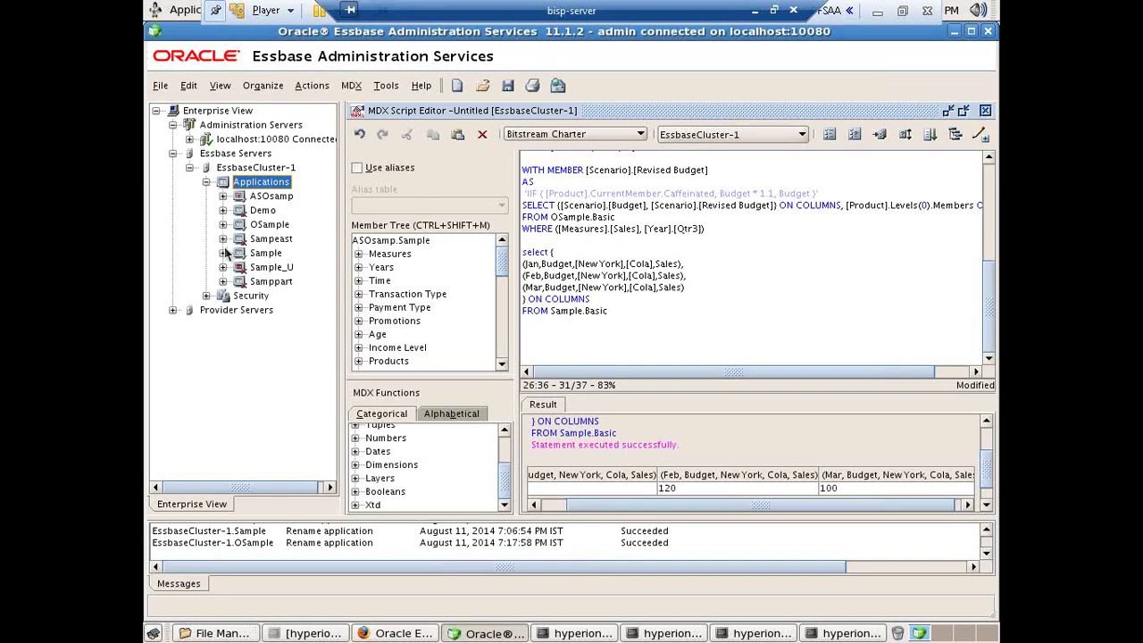
click(222, 253)
click(239, 267)
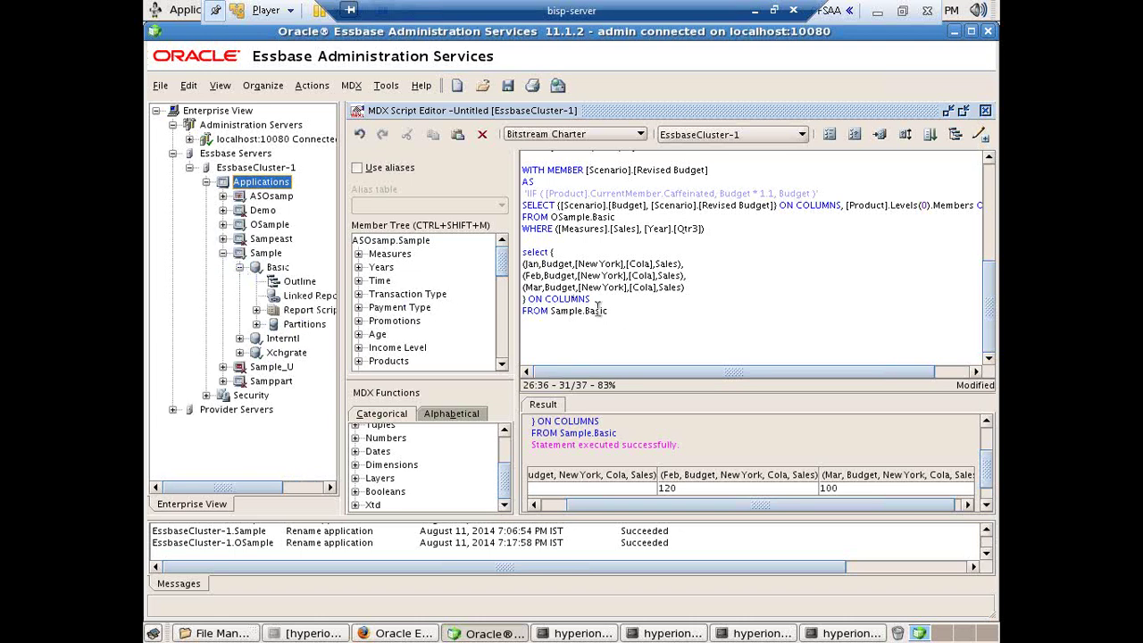
- Run the three-tuple MDX query on Sample.Basic and review the Jan–Mar results 100, 120, 100
drag(608, 311, 464, 246)
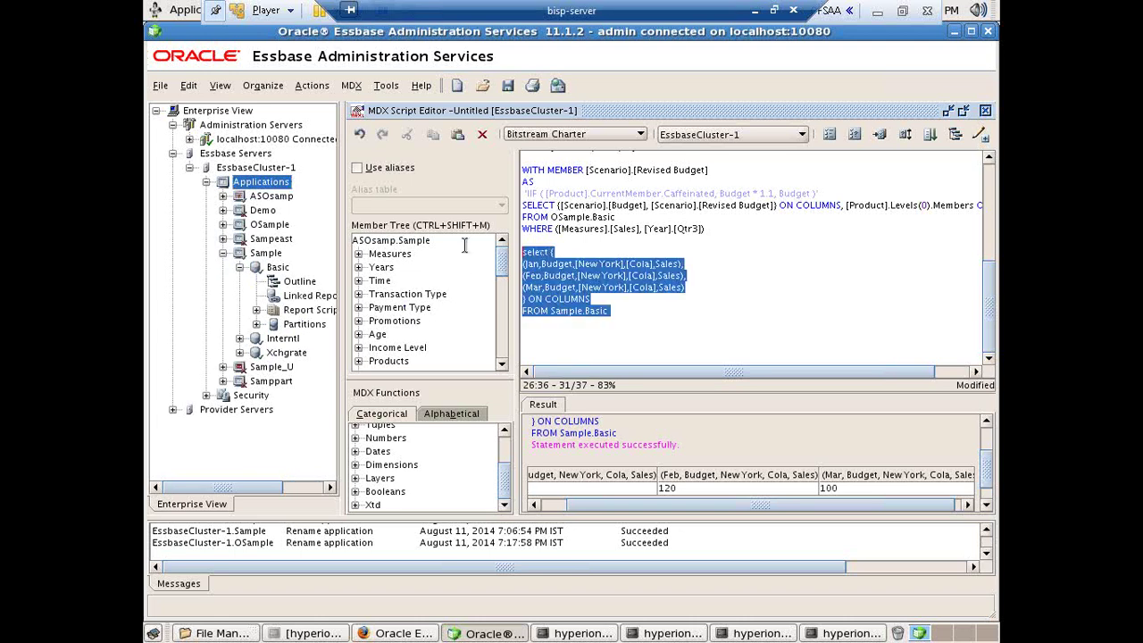
click(551, 511)
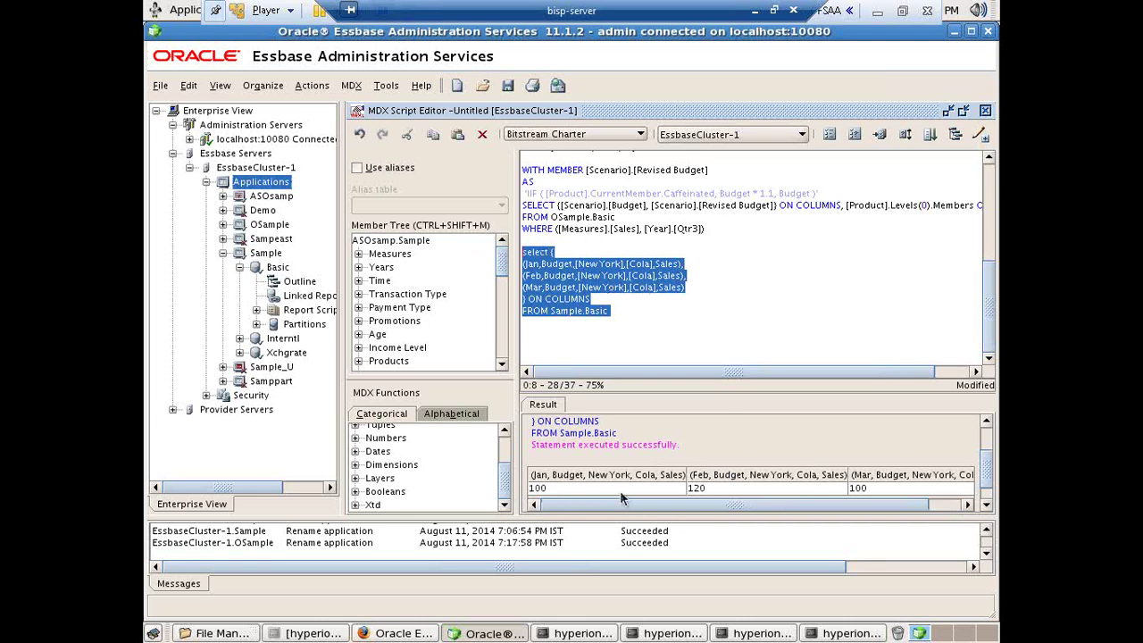
scroll(642, 490, up, 3)
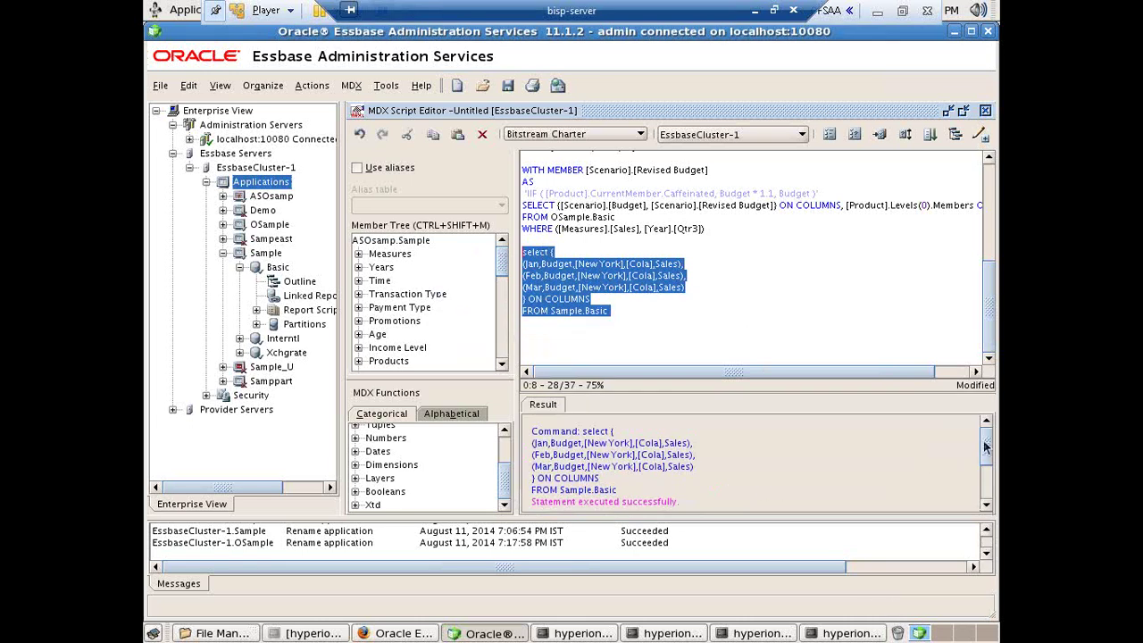
drag(987, 447, 987, 493)
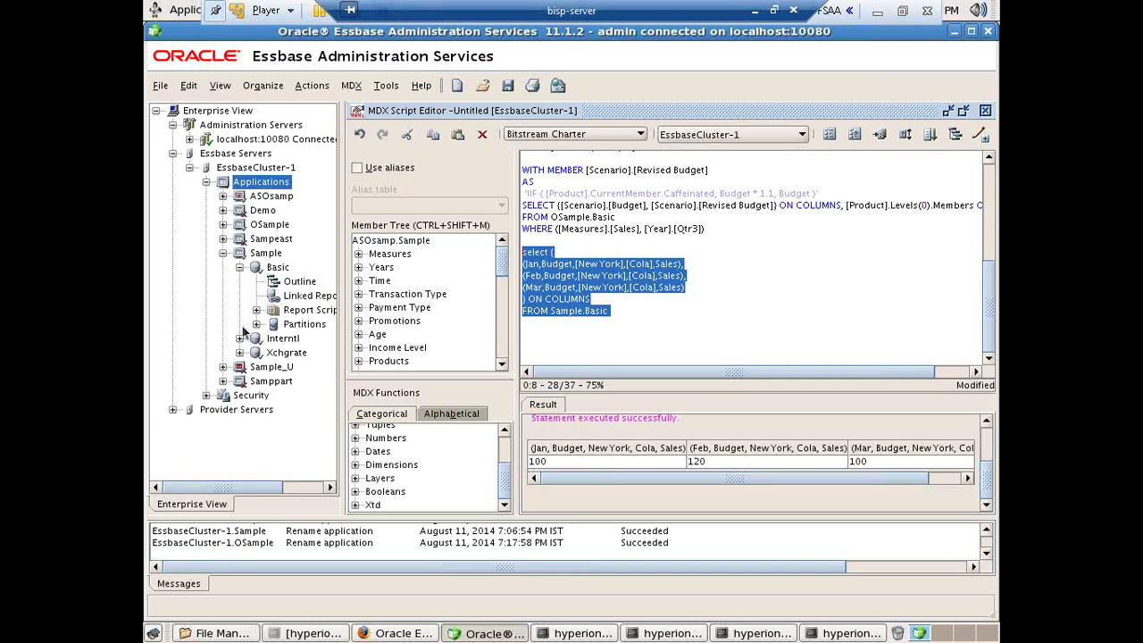
- Delete the Sample application from EssbaseCluster-1 and confirm
right_click(268, 256)
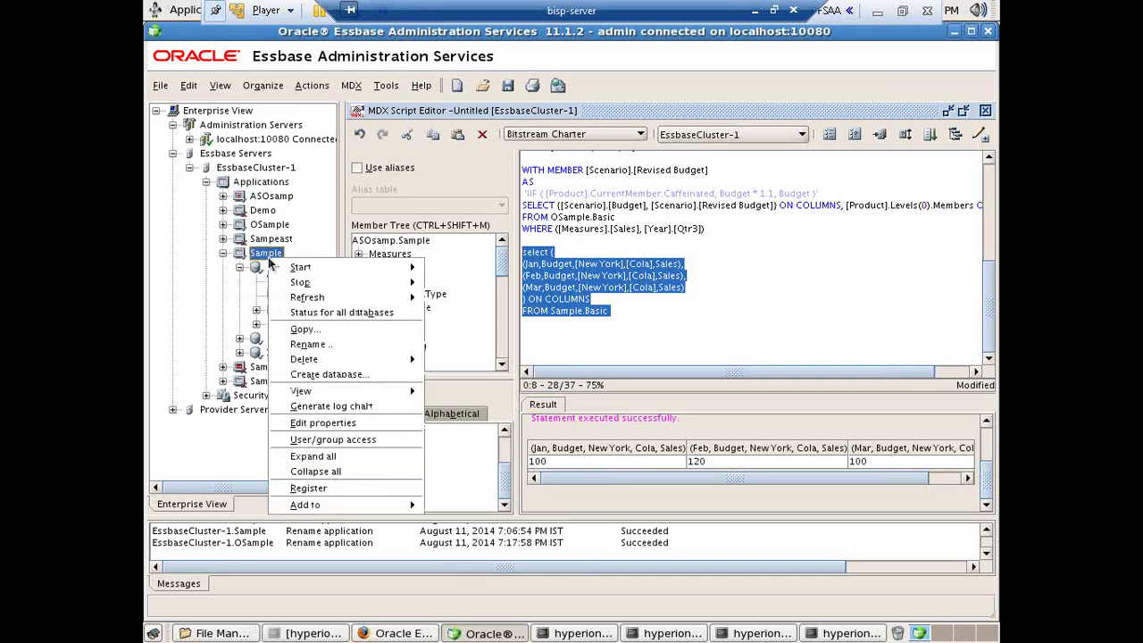
mouse_move(314, 359)
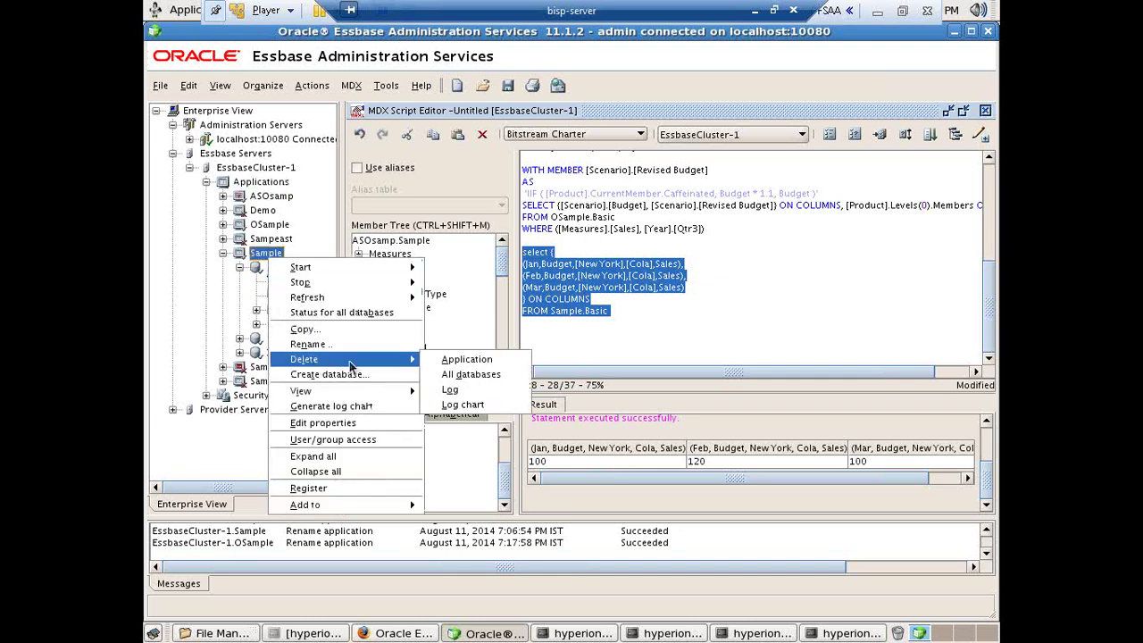
click(459, 361)
click(620, 378)
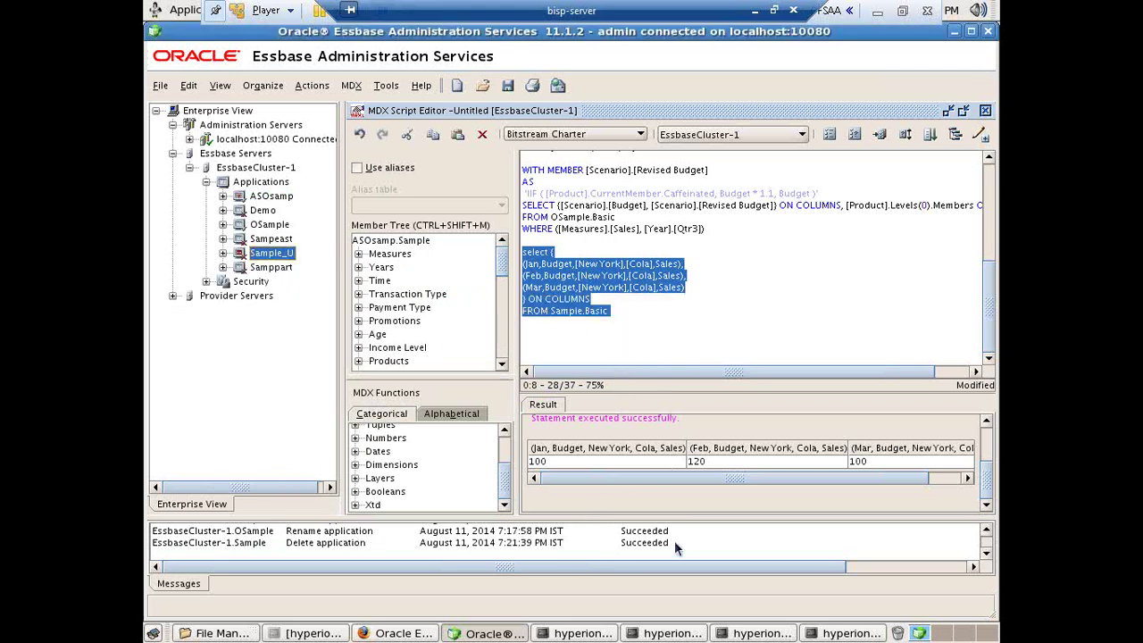
- Check the terminal windows, return to Essbase Administration Services, and list the file browser windows
click(844, 633)
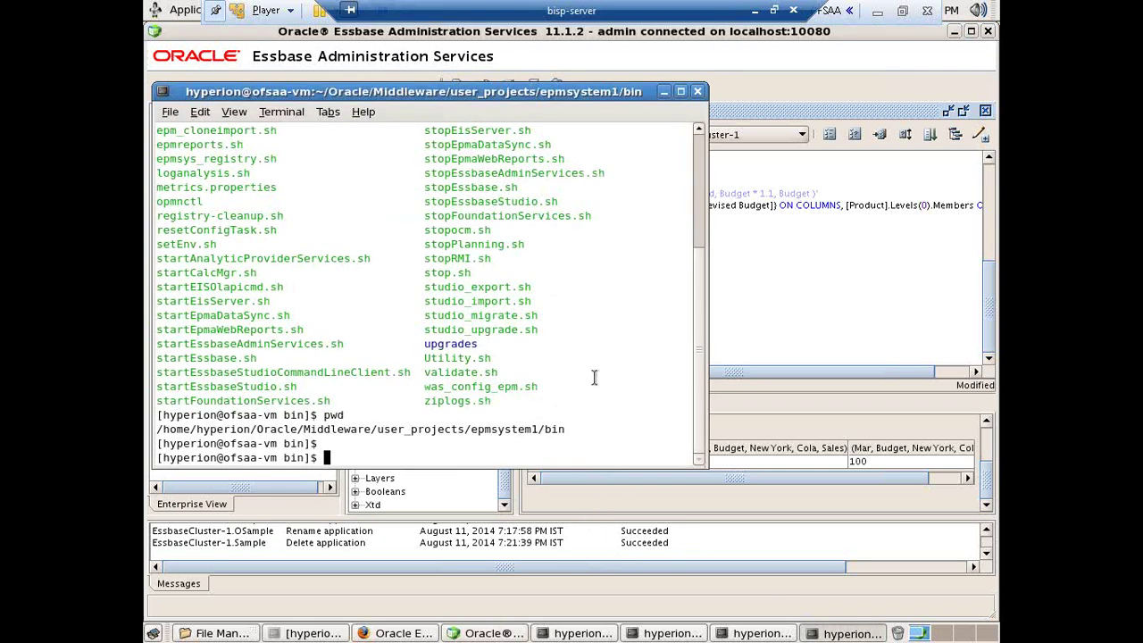
click(761, 633)
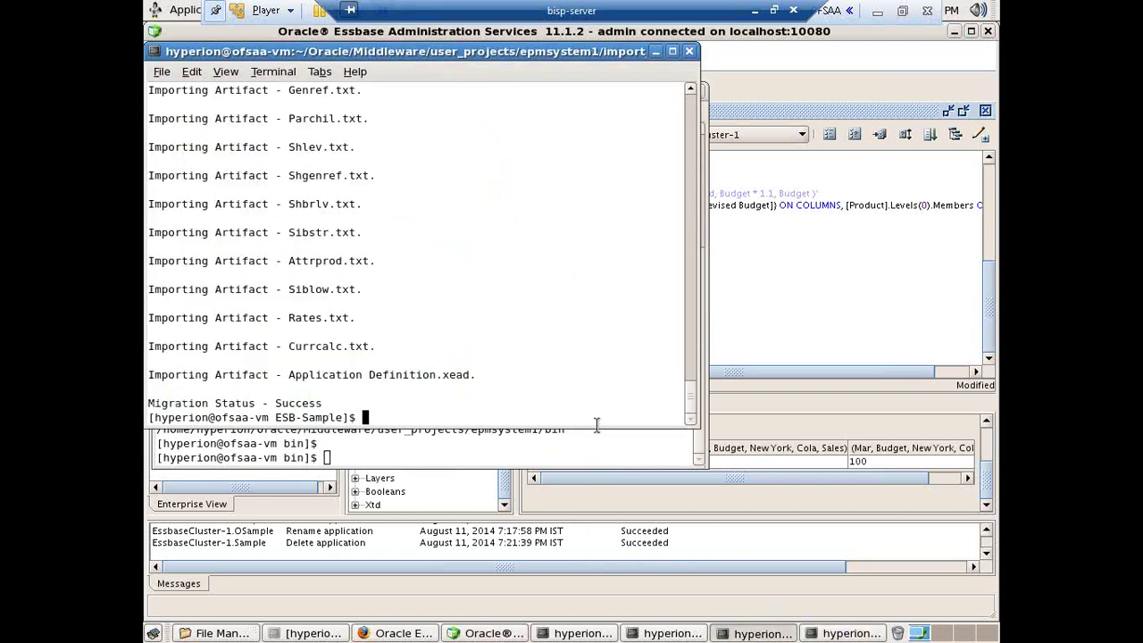
click(788, 332)
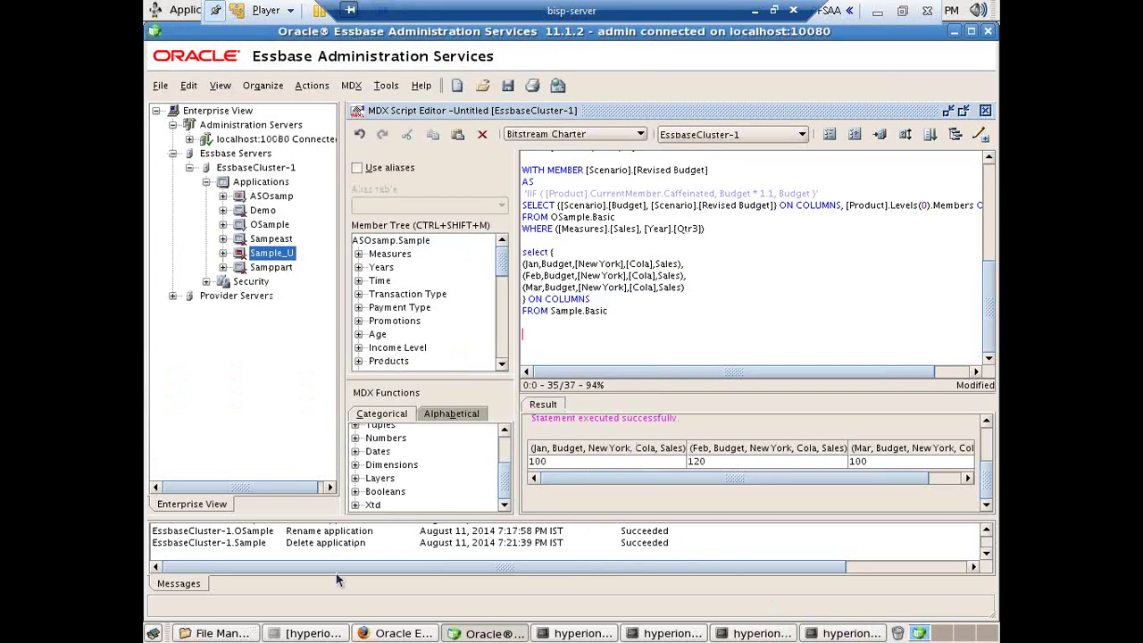
click(239, 634)
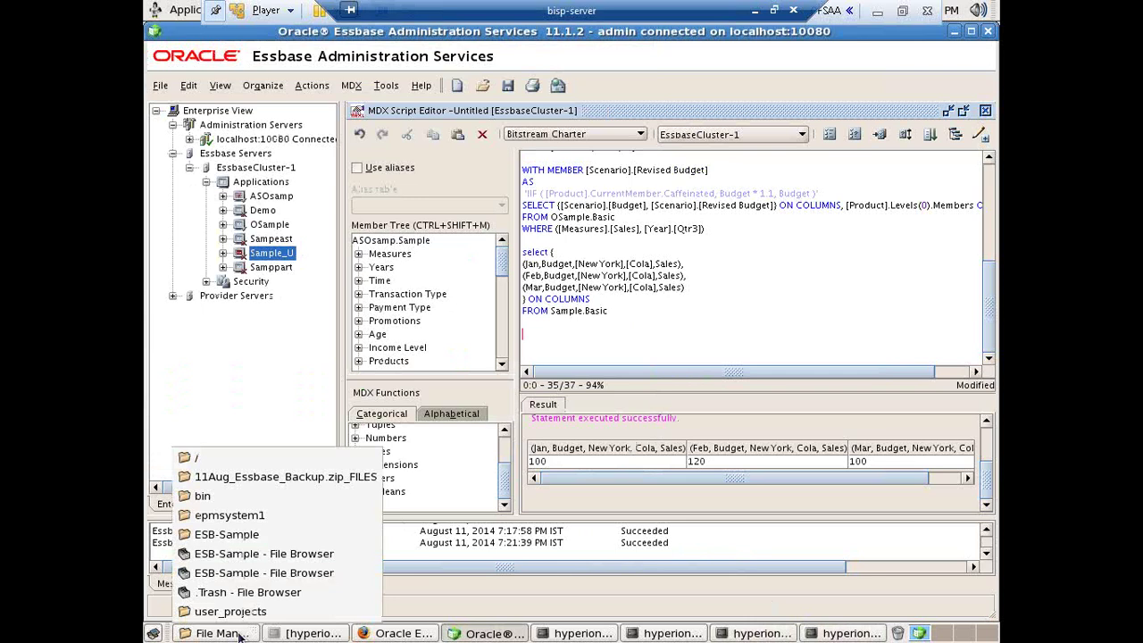
- View ESB-Sample's Import.xml in the browser, noting its Sample application name, then close it
click(275, 534)
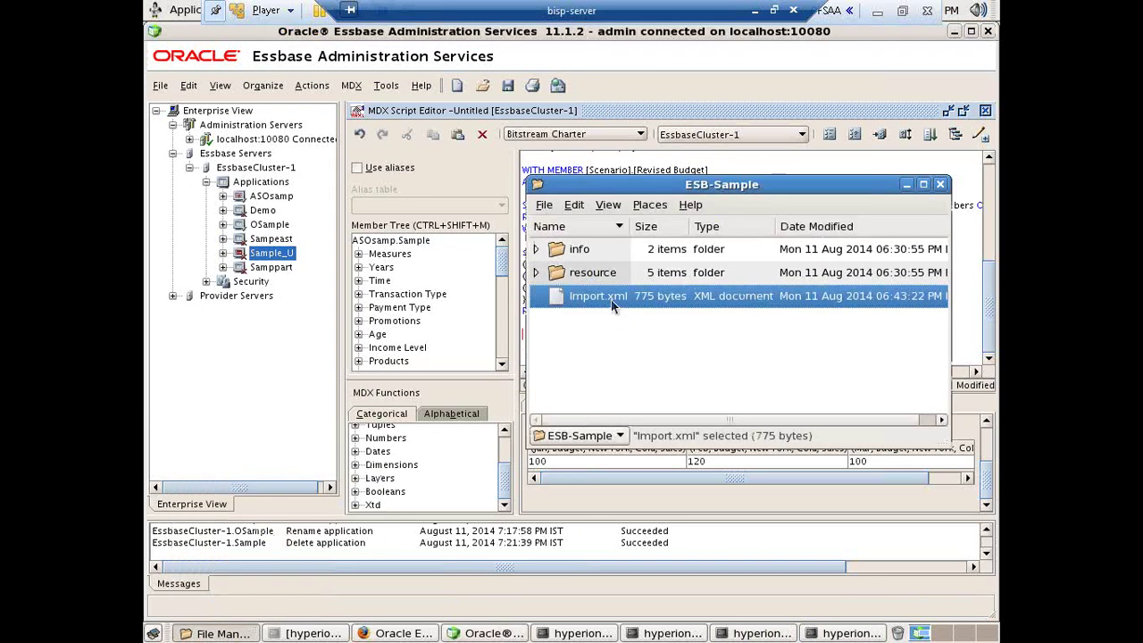
double_click(601, 297)
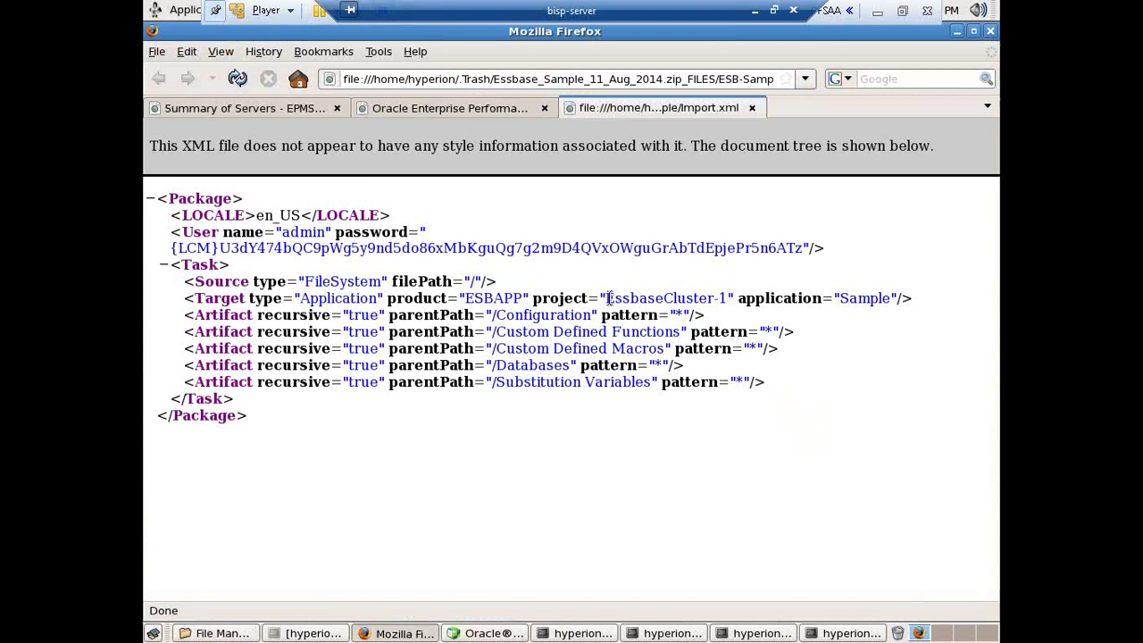
drag(840, 300, 890, 302)
click(889, 302)
click(752, 107)
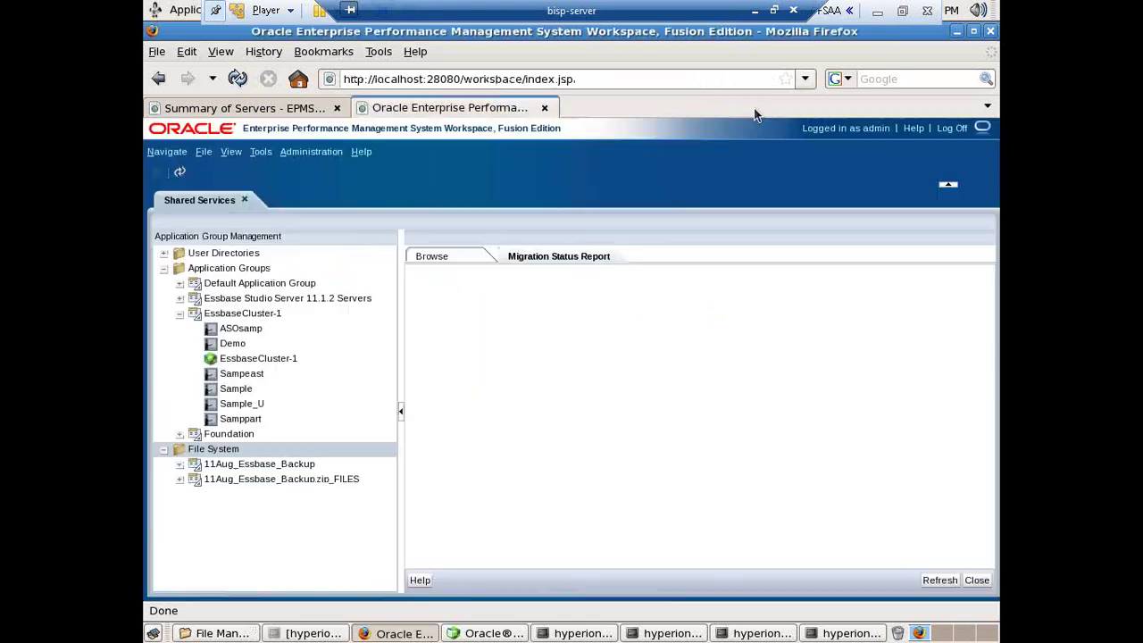
- Bring the 11Aug_Essbase_Backup.zip_FILES window forward from the taskbar list
click(227, 633)
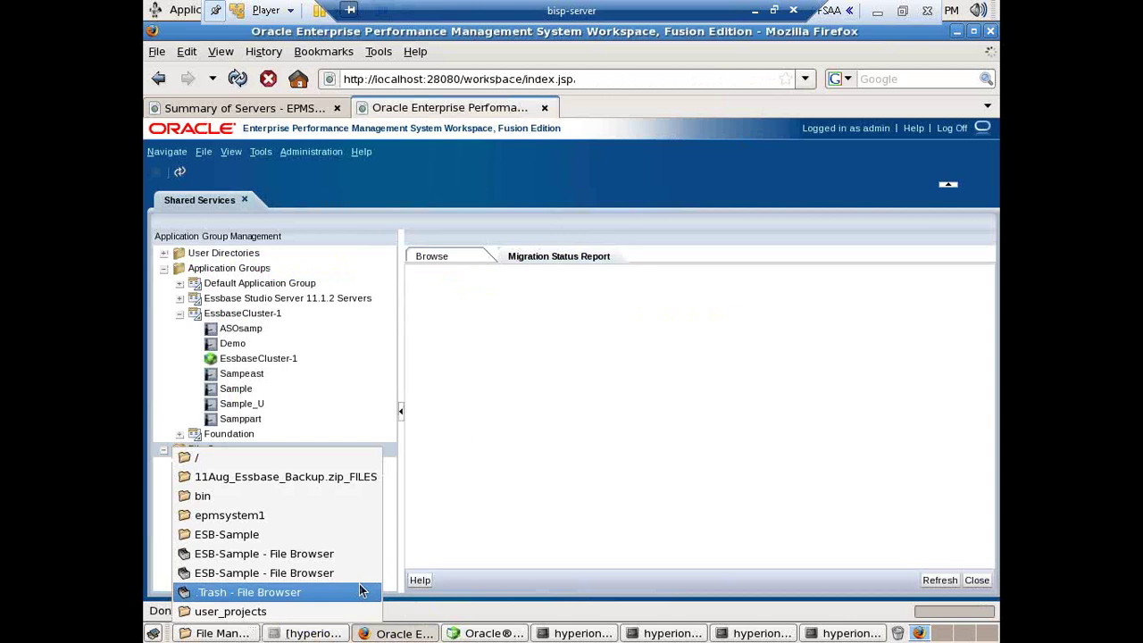
click(231, 633)
click(229, 634)
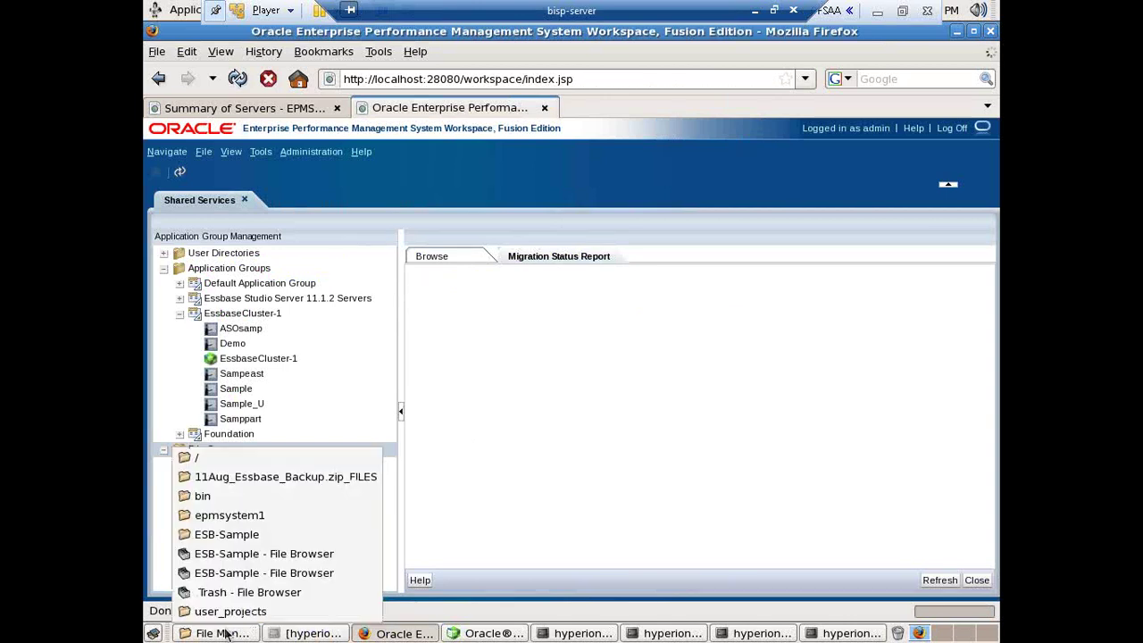
click(260, 480)
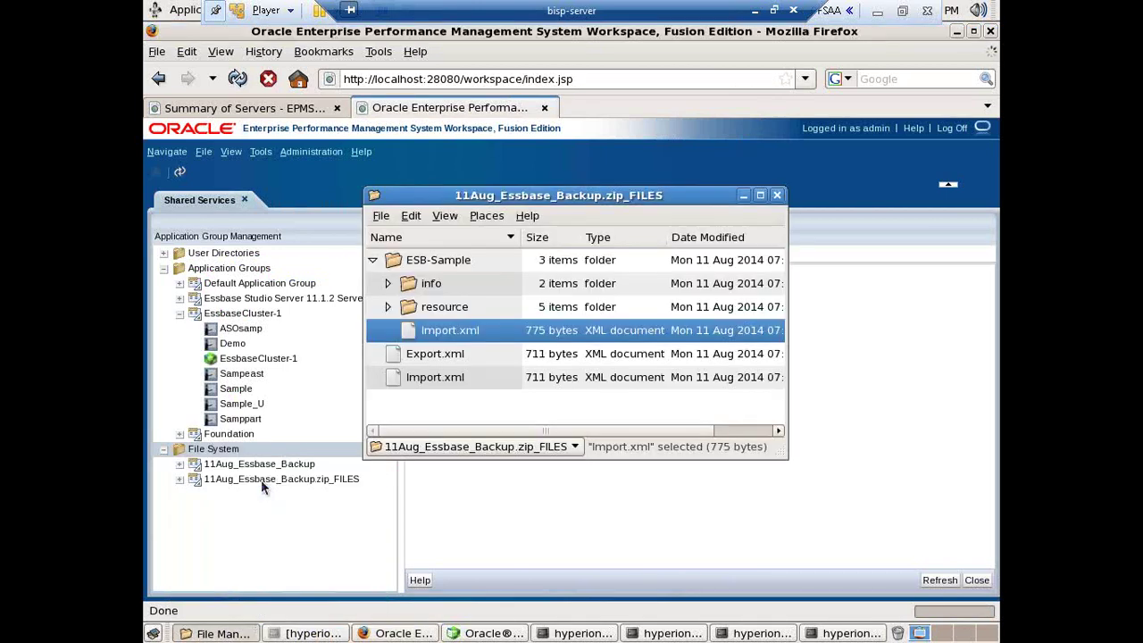
- Edit Import.xml in gedit so application="Sample" becomes "NewSam", then save and close
right_click(454, 327)
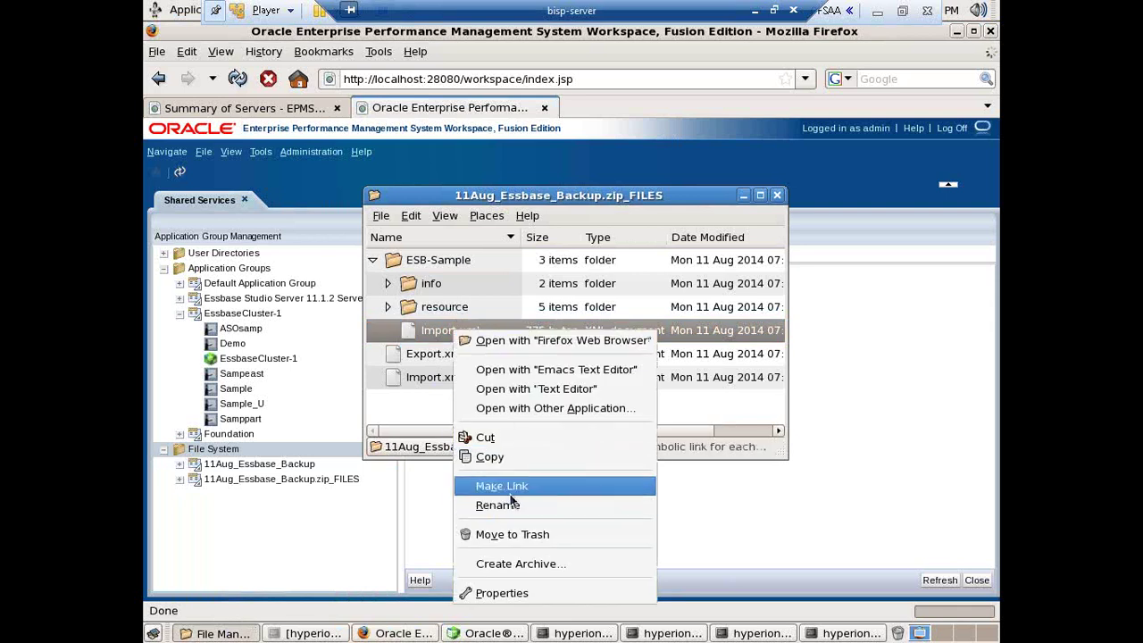
click(576, 392)
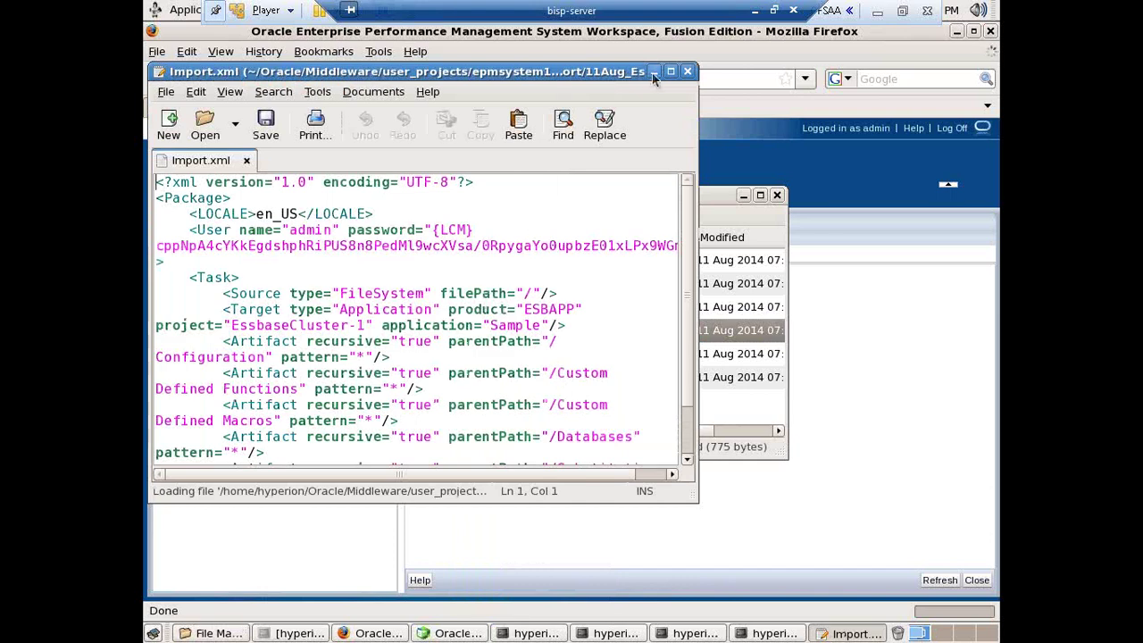
click(671, 70)
click(916, 255)
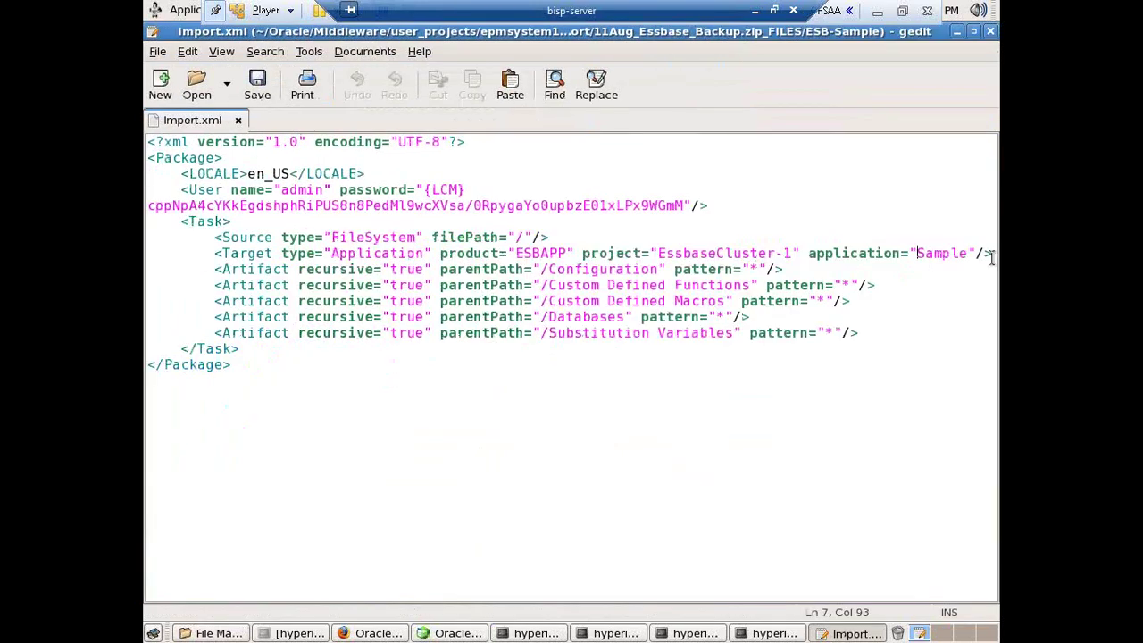
text(New)
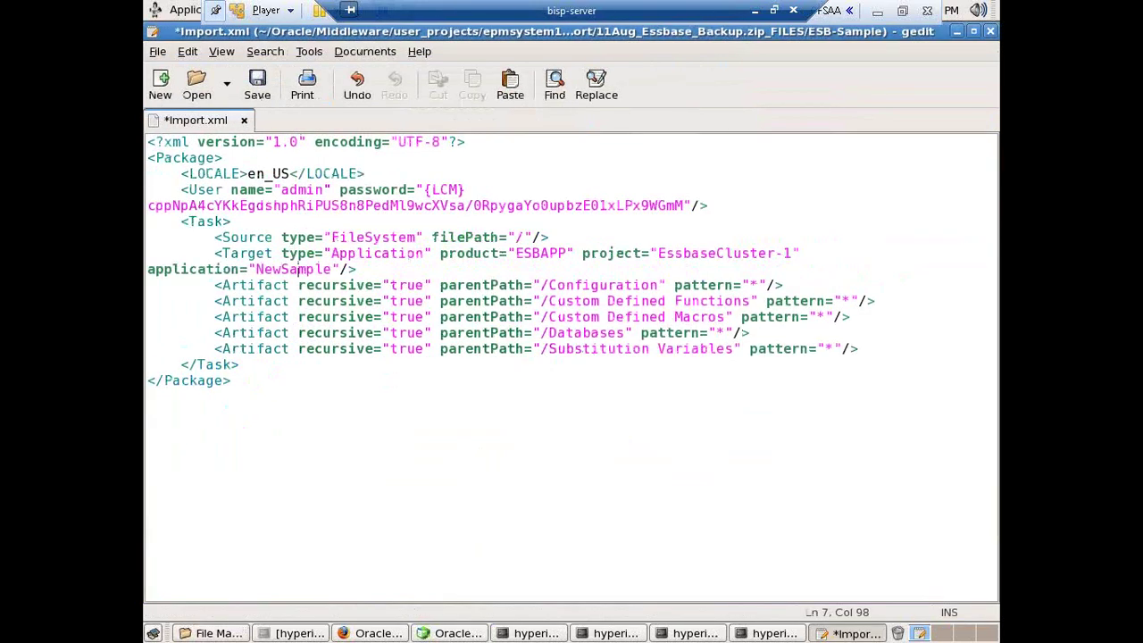
key(Delete)
key(Delete)
key(Delete)
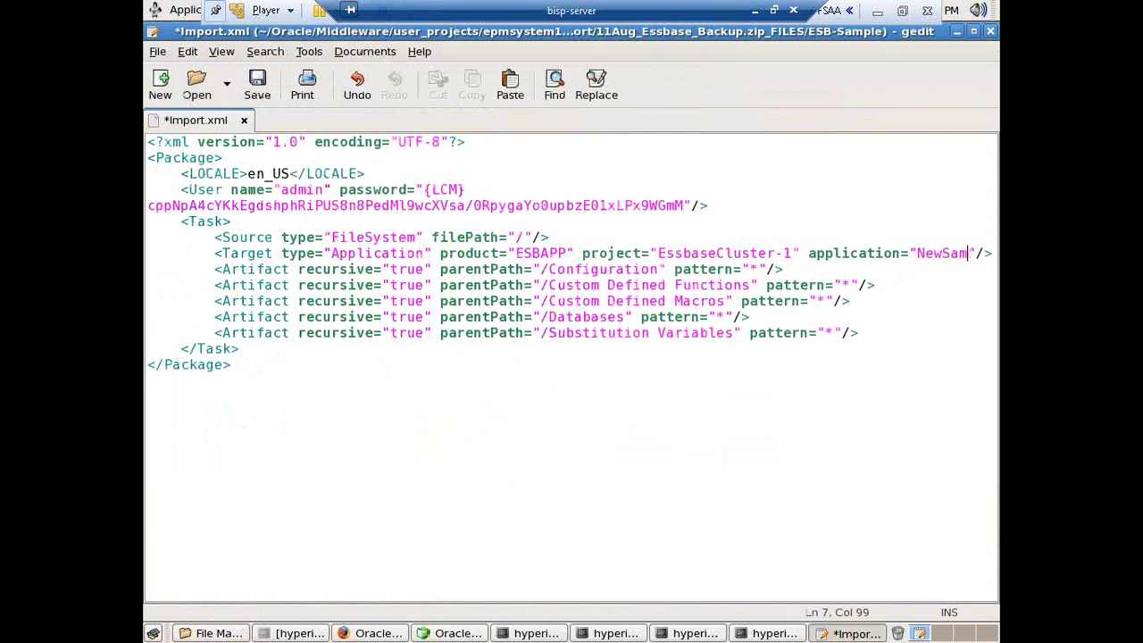
click(257, 84)
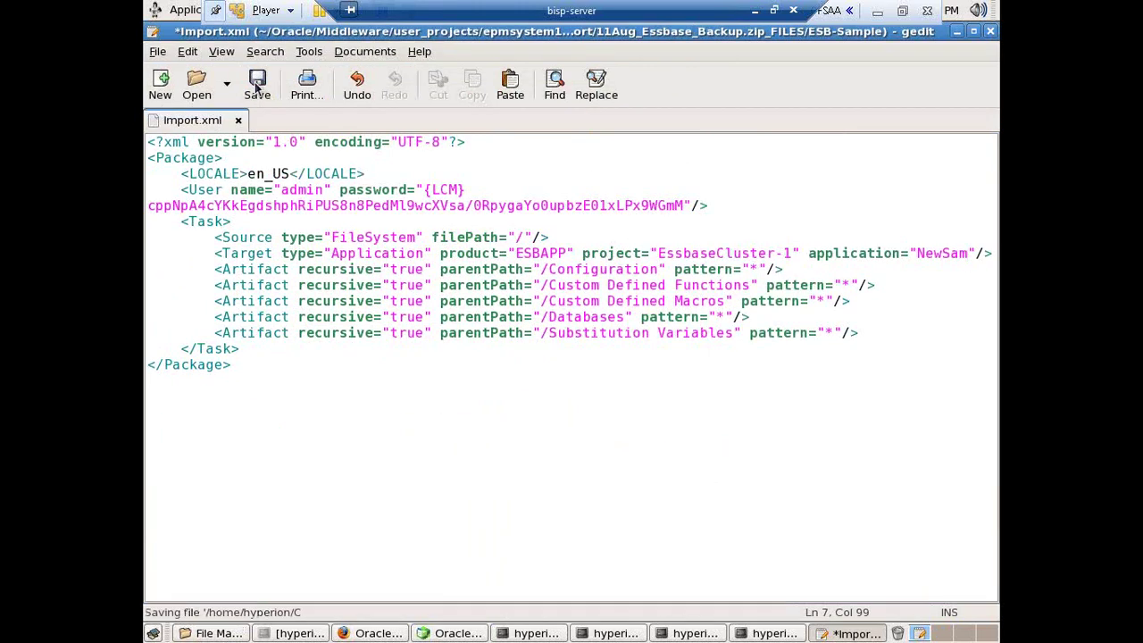
click(989, 32)
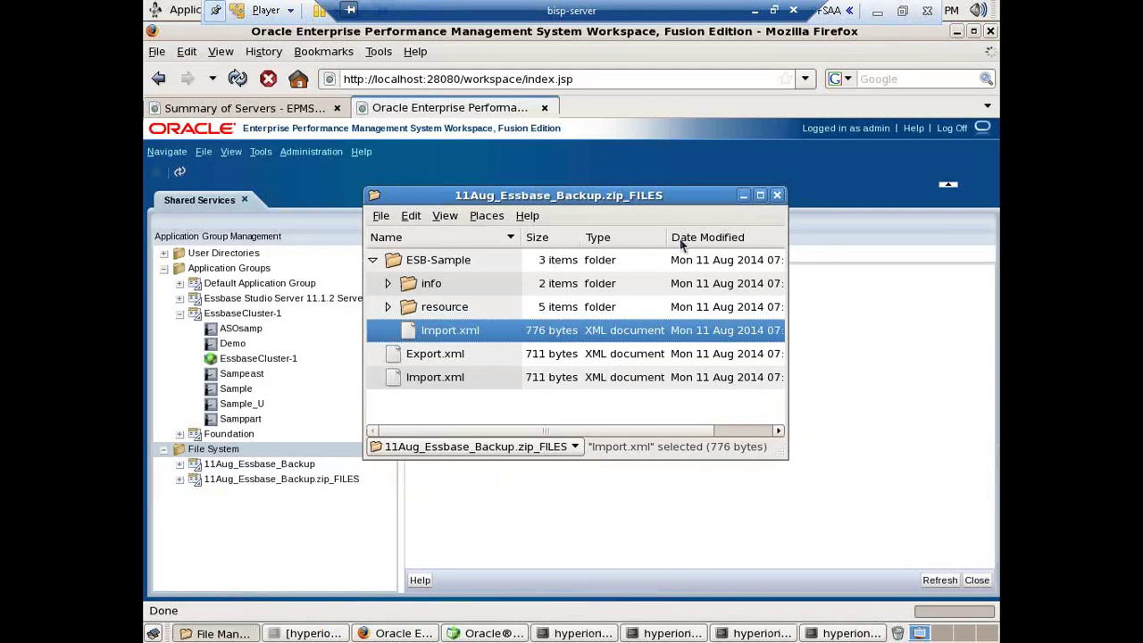
- Rerun ./Utility.sh with the edited ESB-Sample Import.xml path in the bin terminal
click(387, 283)
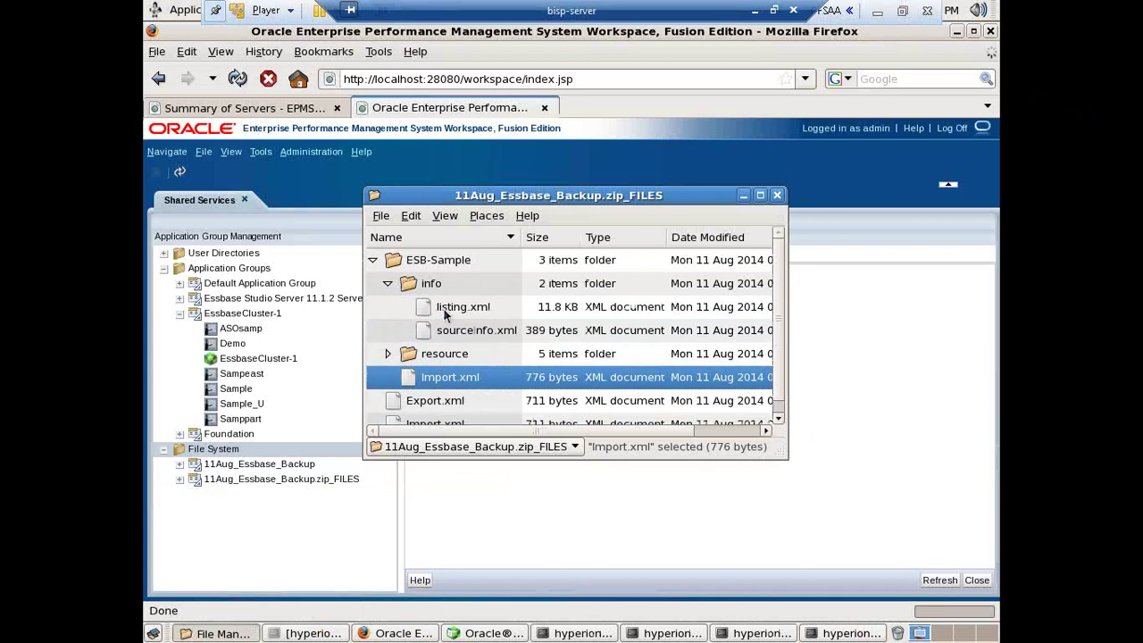
click(387, 283)
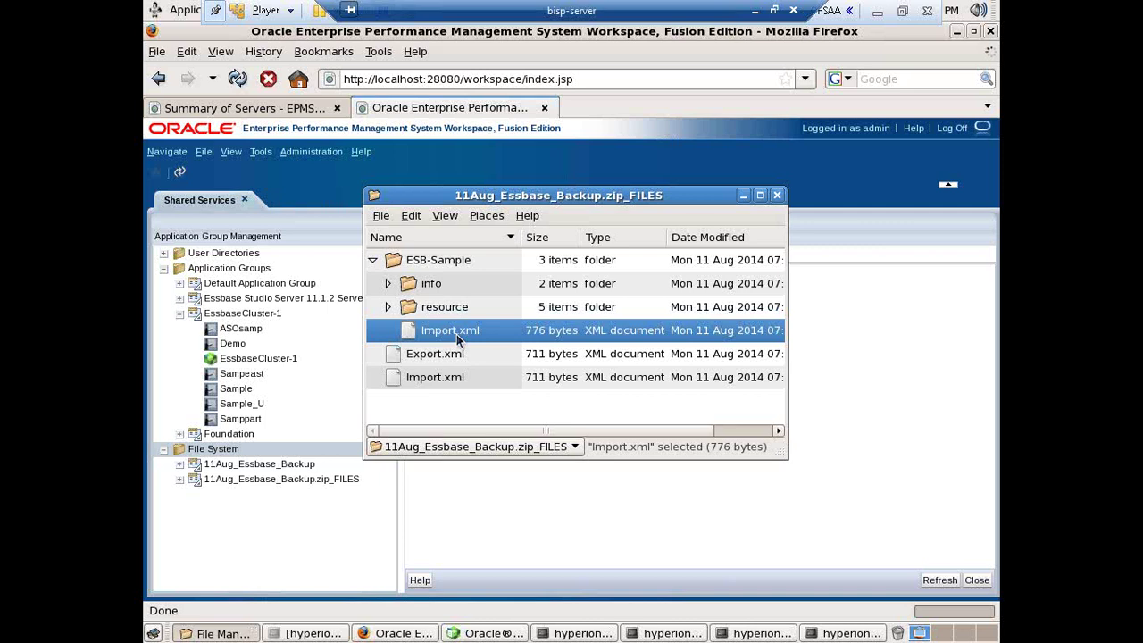
click(581, 633)
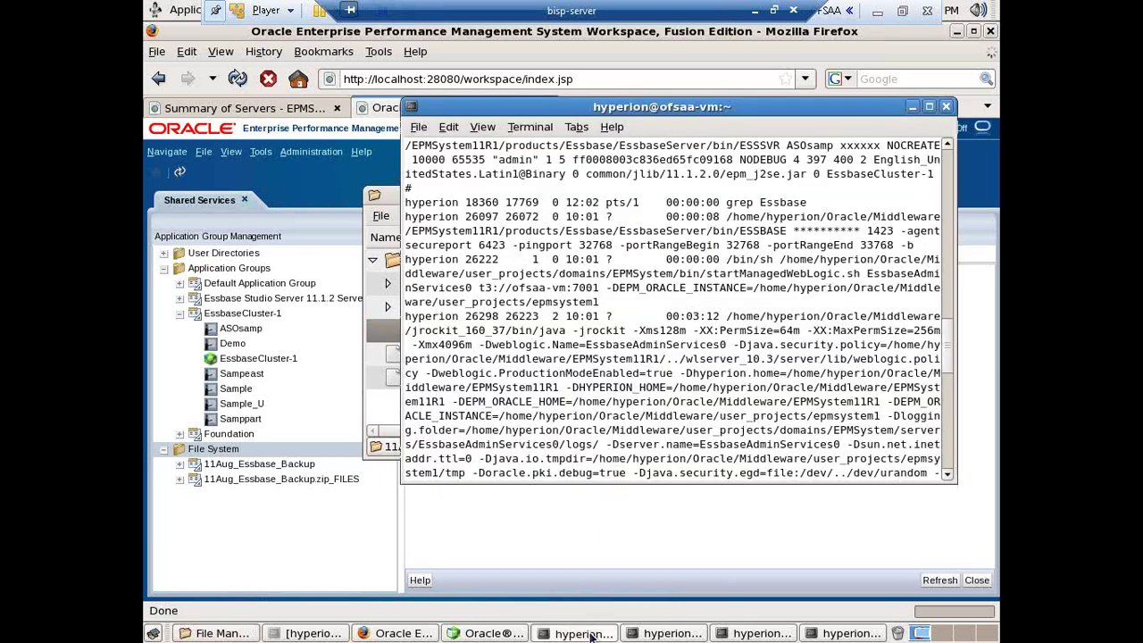
click(582, 633)
click(643, 634)
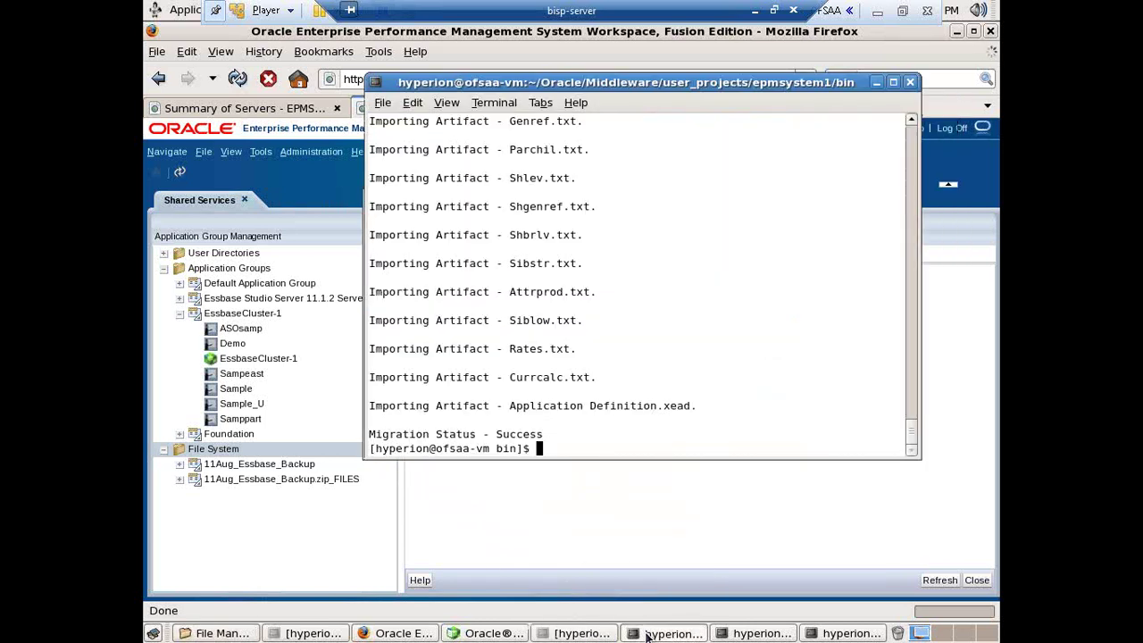
text(./Utility.sh /home/hyperion/Oracle/Middleware/user_projects/epmsystem1/import_export/11Aug_Essbase_Backup.zip_FILES/ESB-Sample/Import.xml)
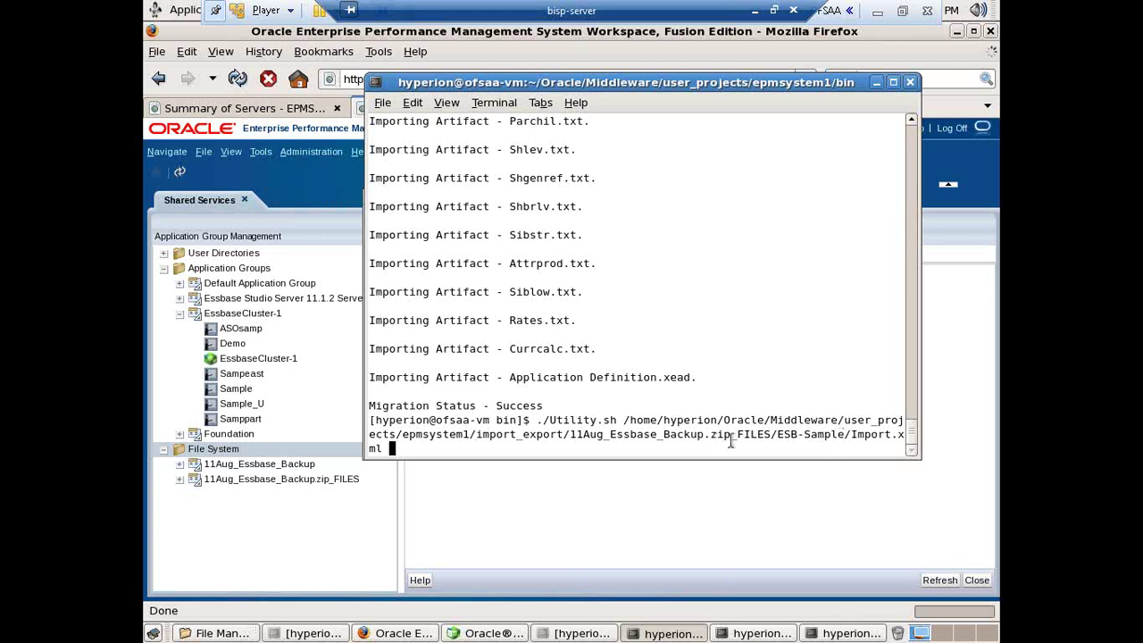
key(Return)
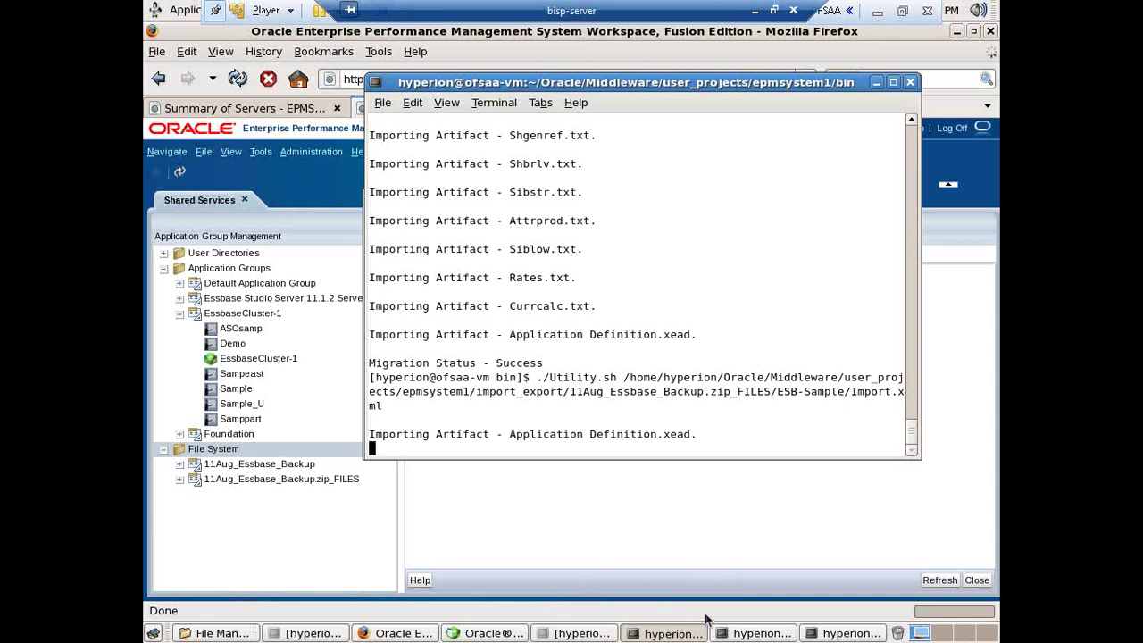
- Refresh the application list in Essbase Administration Services
click(460, 633)
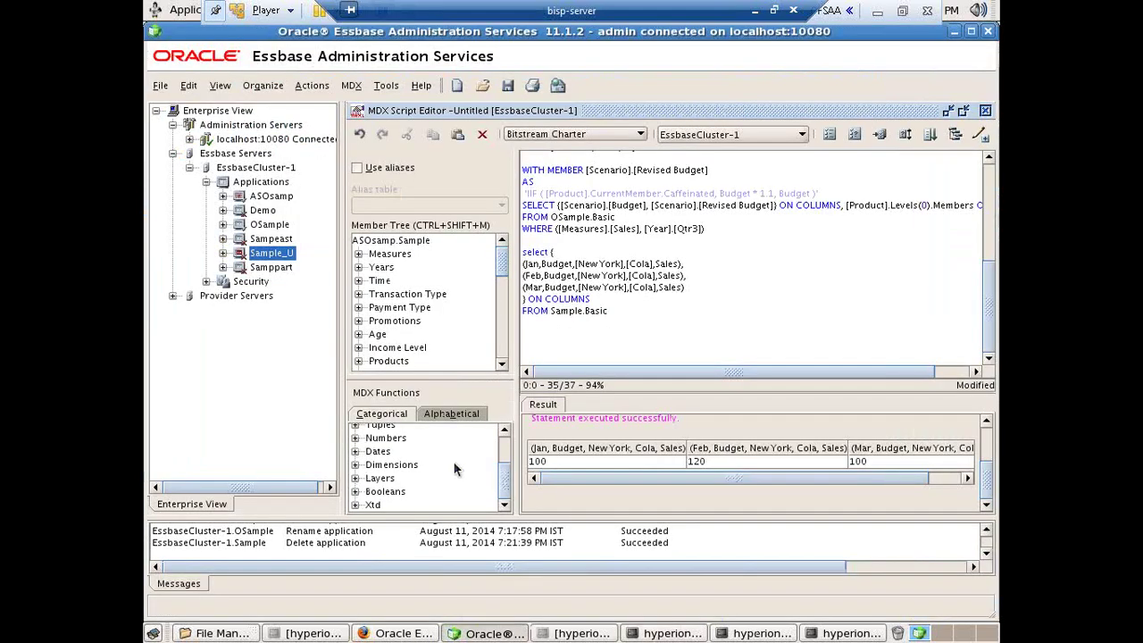
right_click(266, 183)
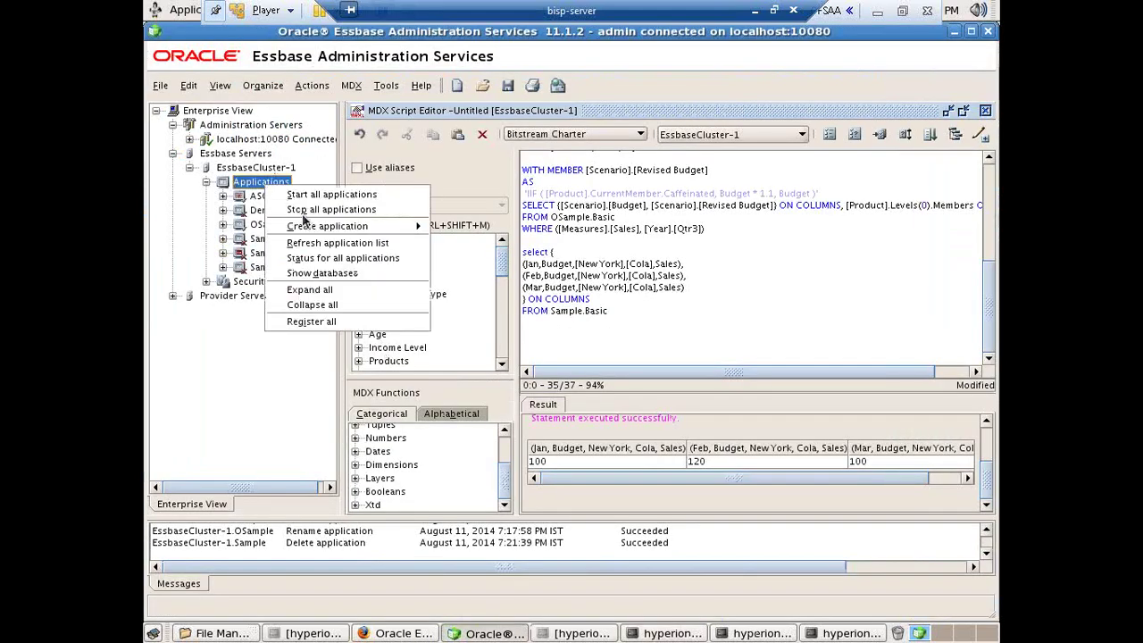
click(322, 243)
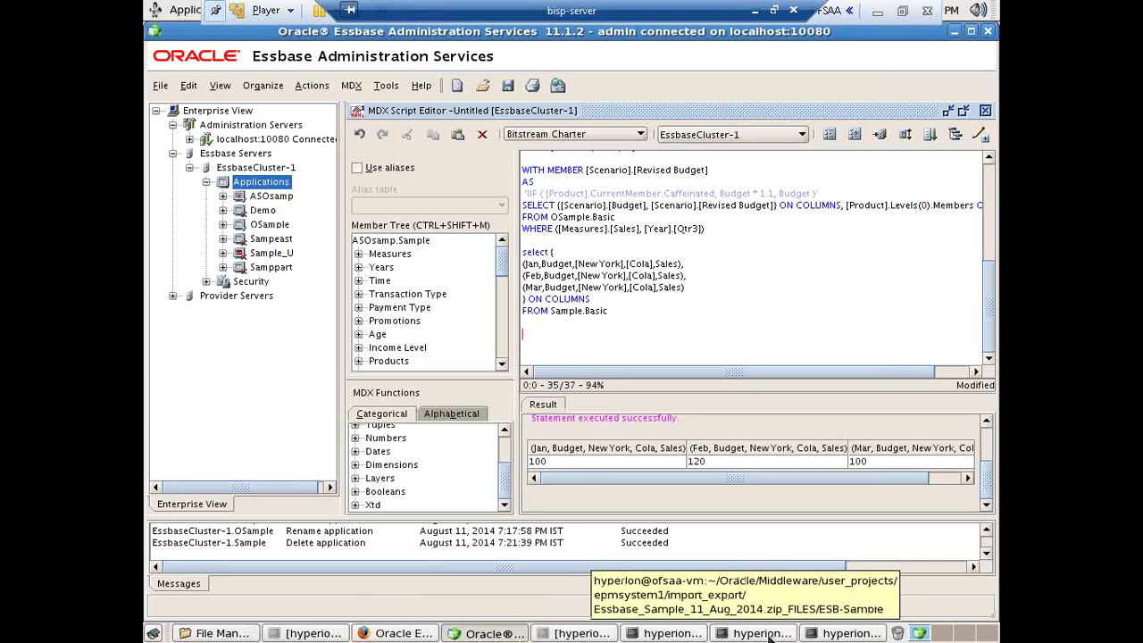
- Close the extra import_export terminal and return to the Essbase window
click(673, 633)
click(672, 633)
click(741, 633)
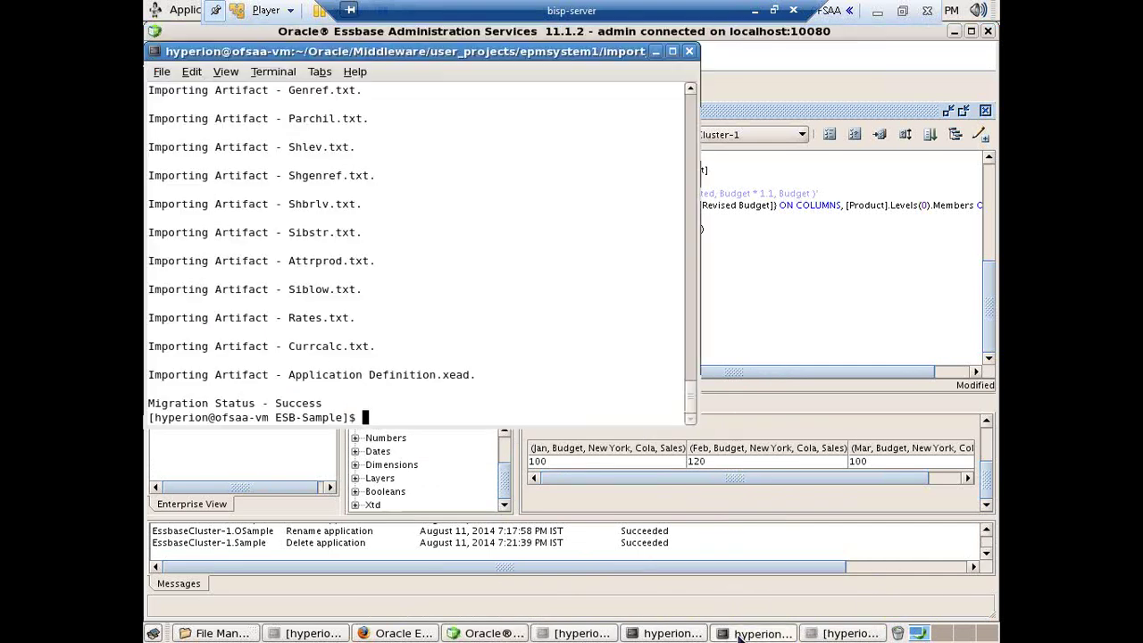
click(672, 633)
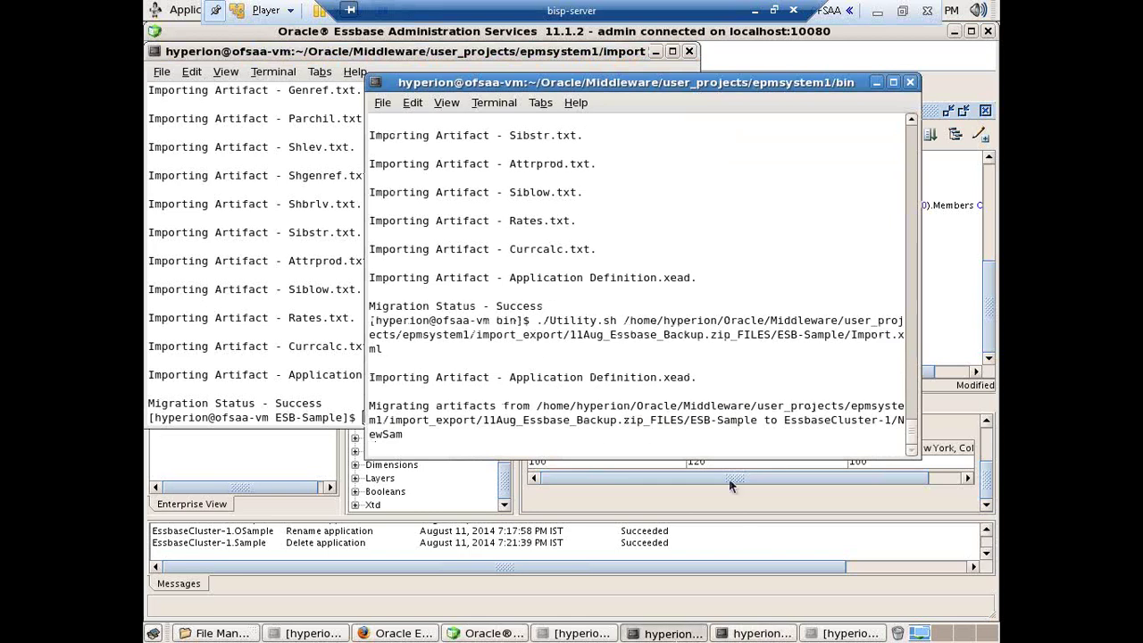
click(688, 51)
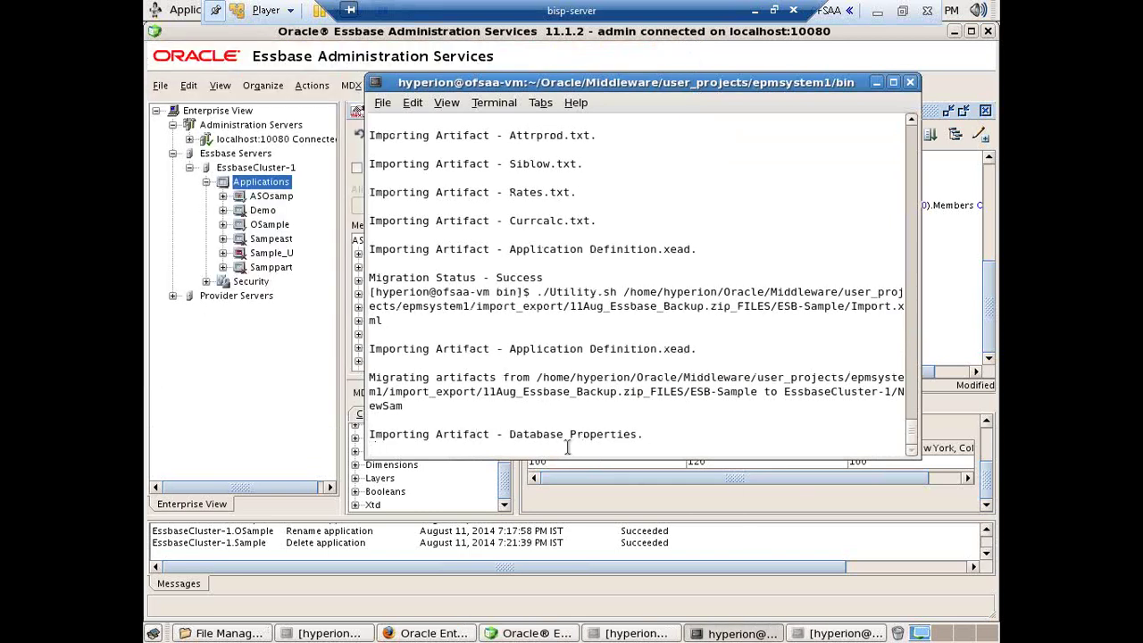
click(949, 154)
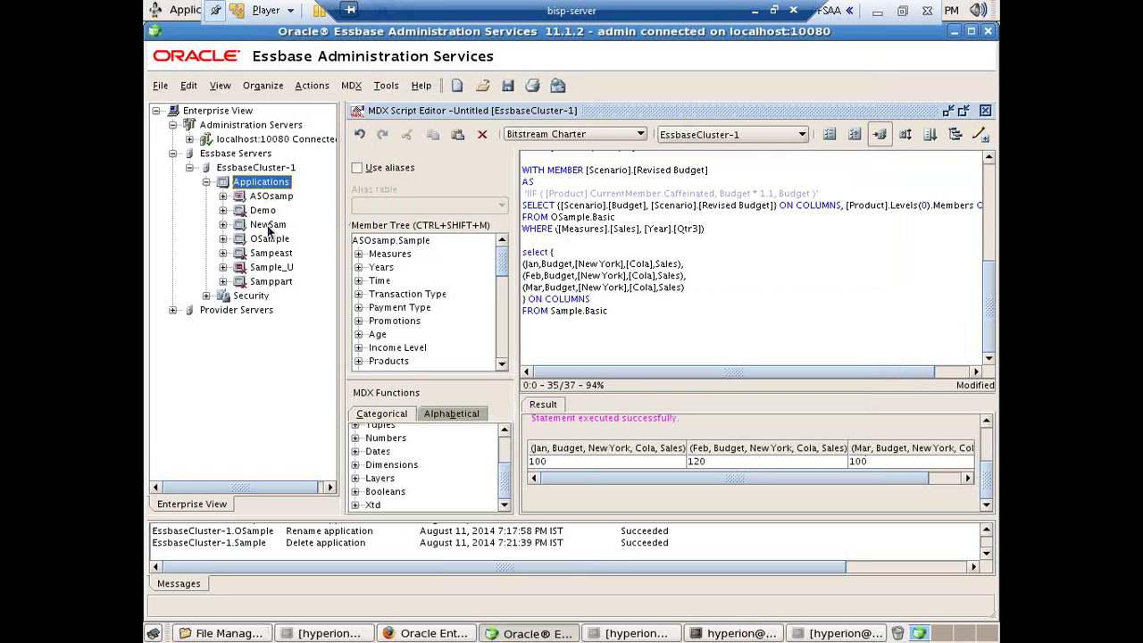
- Expand NewSam and its Basic database, confirming the restore's Migration Status - Success in the terminal
click(268, 225)
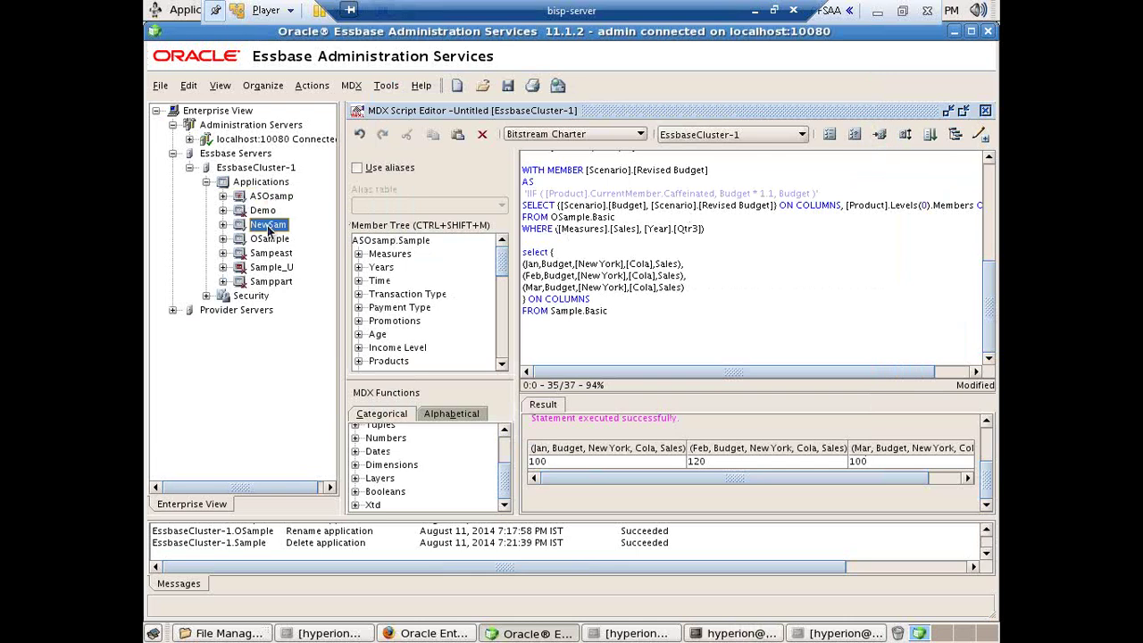
click(223, 225)
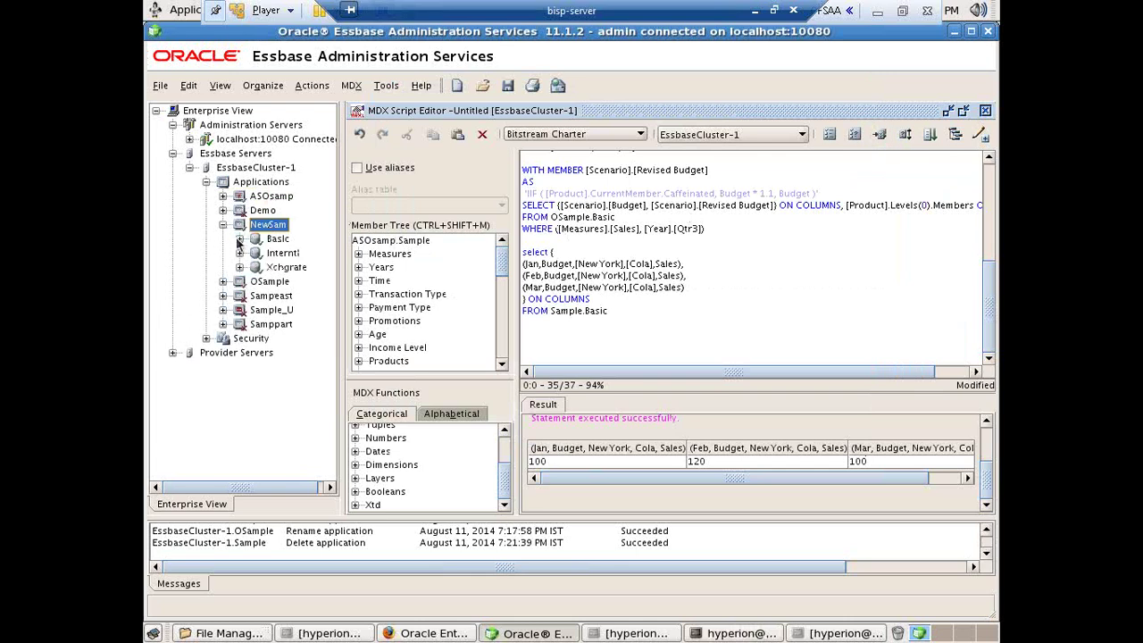
click(340, 632)
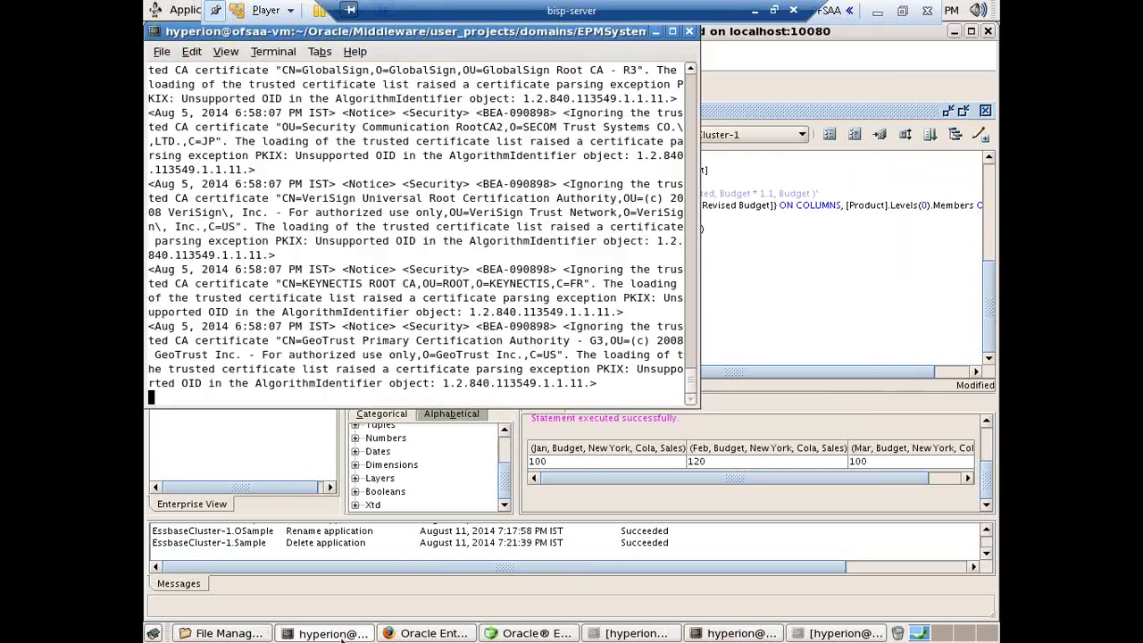
click(339, 634)
click(612, 636)
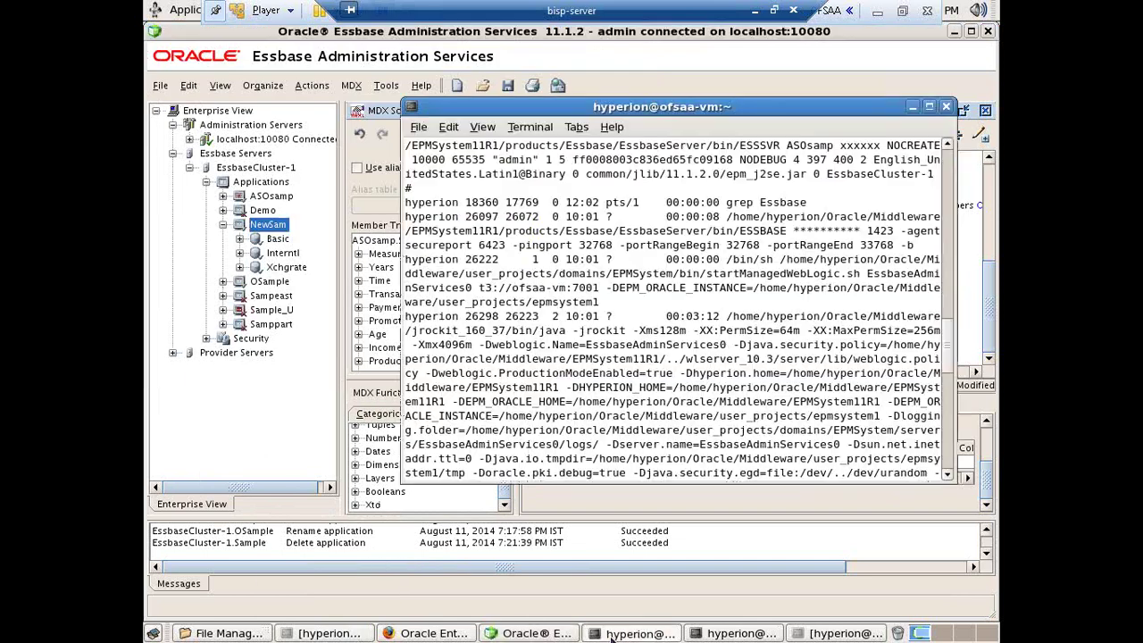
click(613, 636)
click(734, 634)
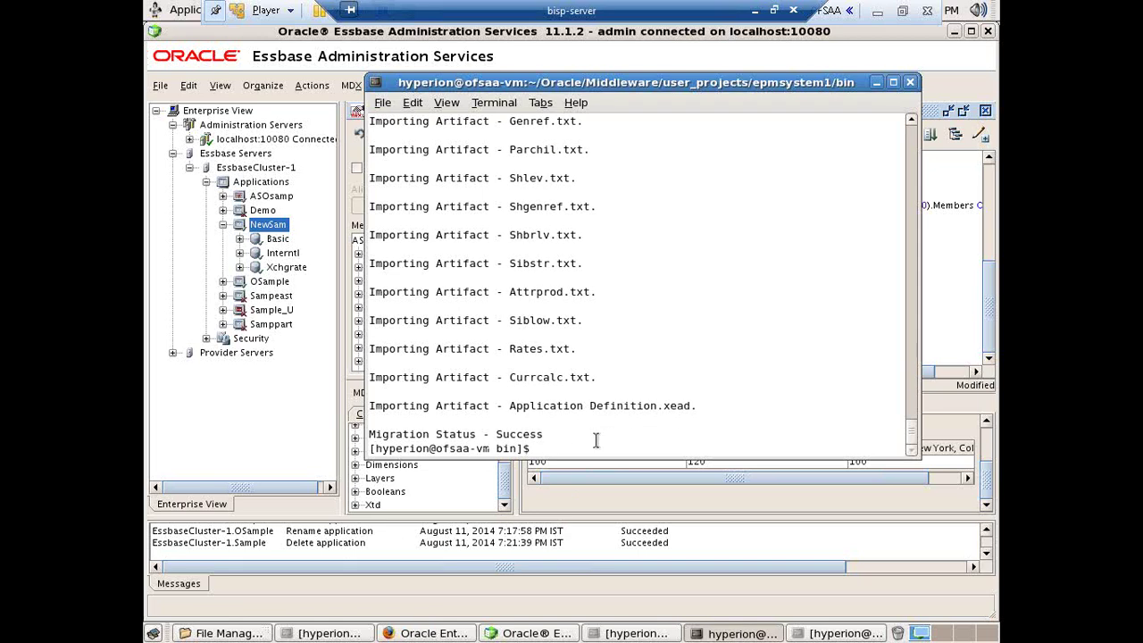
click(944, 310)
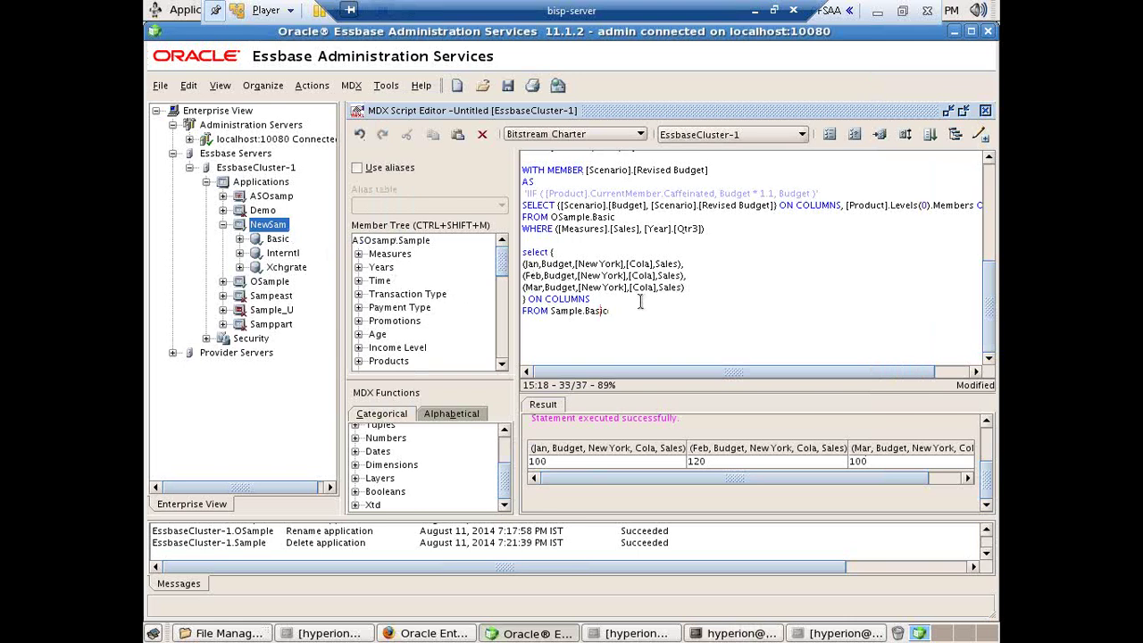
click(240, 239)
- Open NewSam Basic's outline to check Year, Measures, Product, Market and Scenario, then close it
click(257, 281)
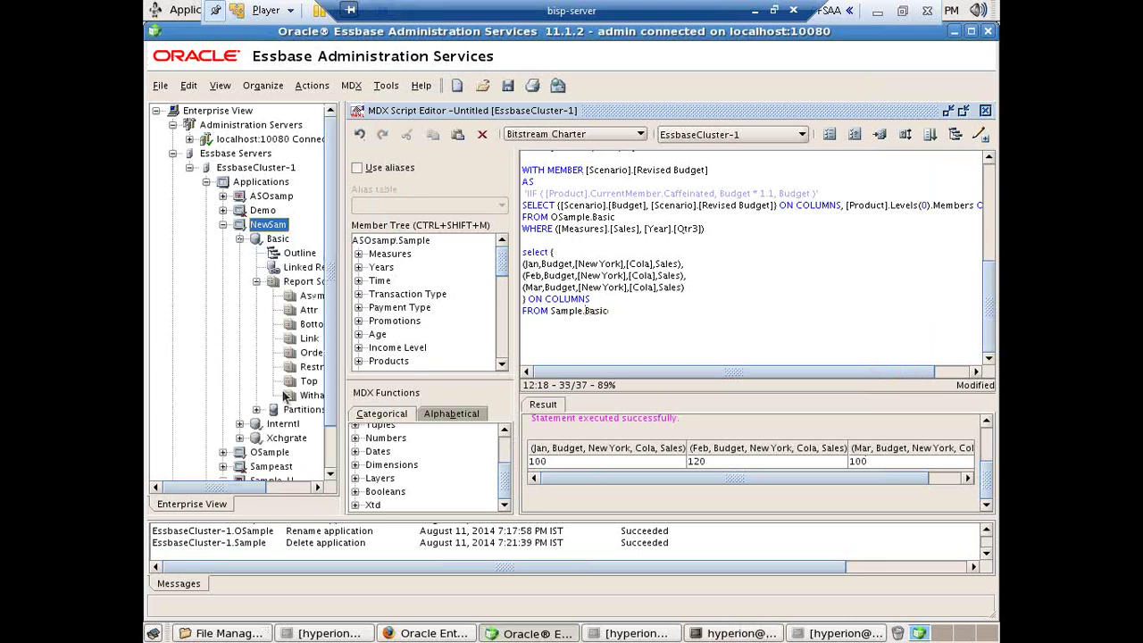
double_click(298, 254)
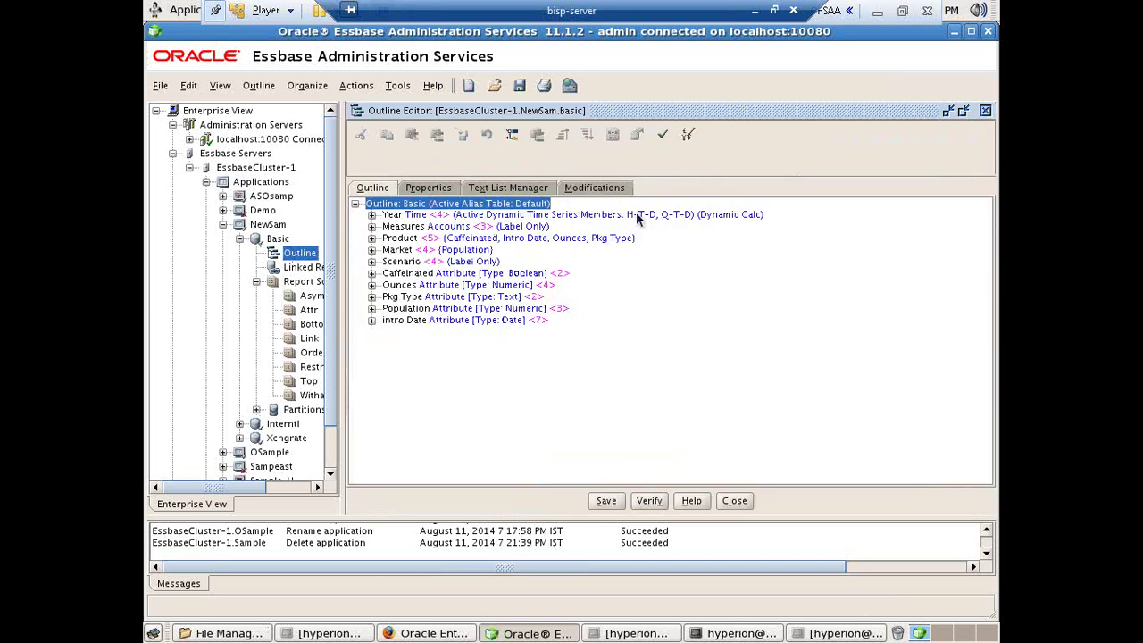
click(985, 111)
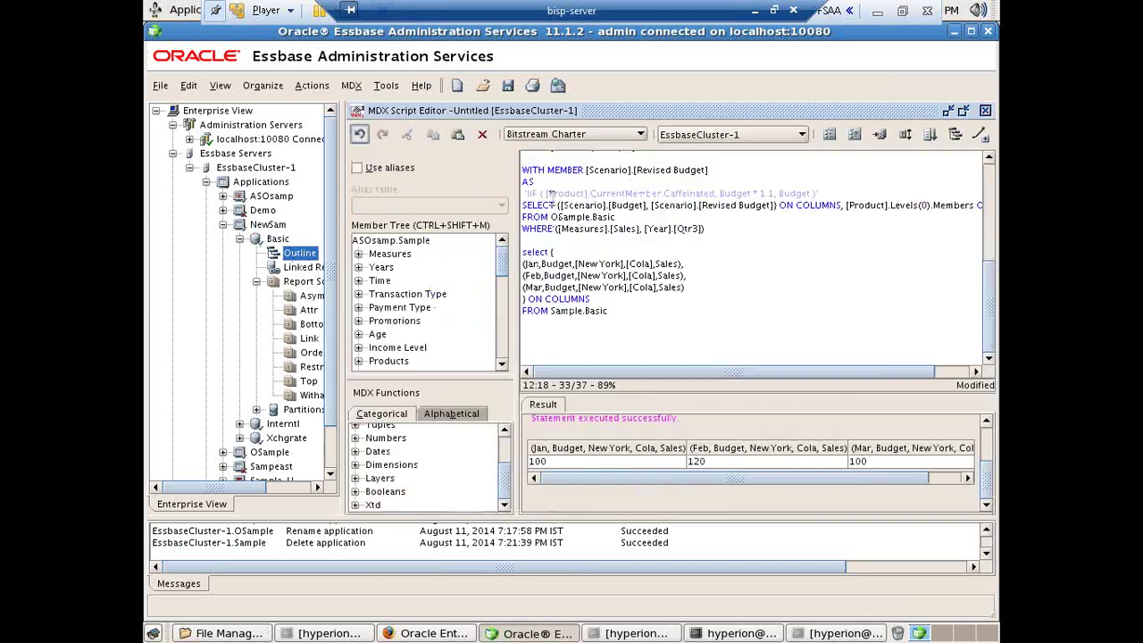
click(273, 228)
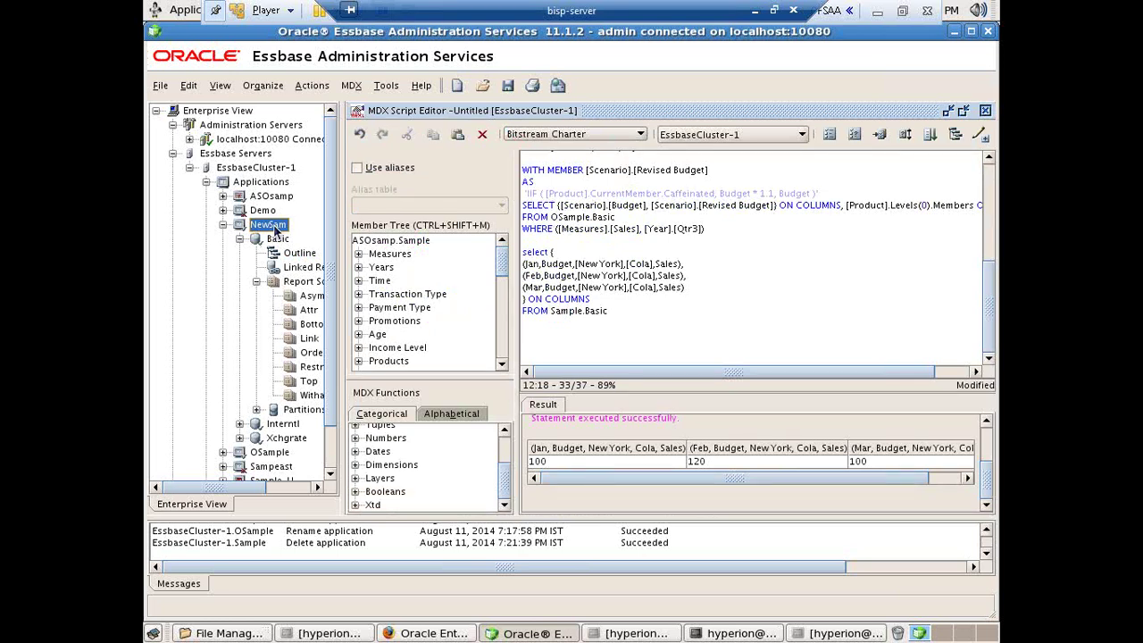
- Point the MDX query at NewSam.Basic and run it, returning 100, 120 and 100
click(561, 312)
text(New)
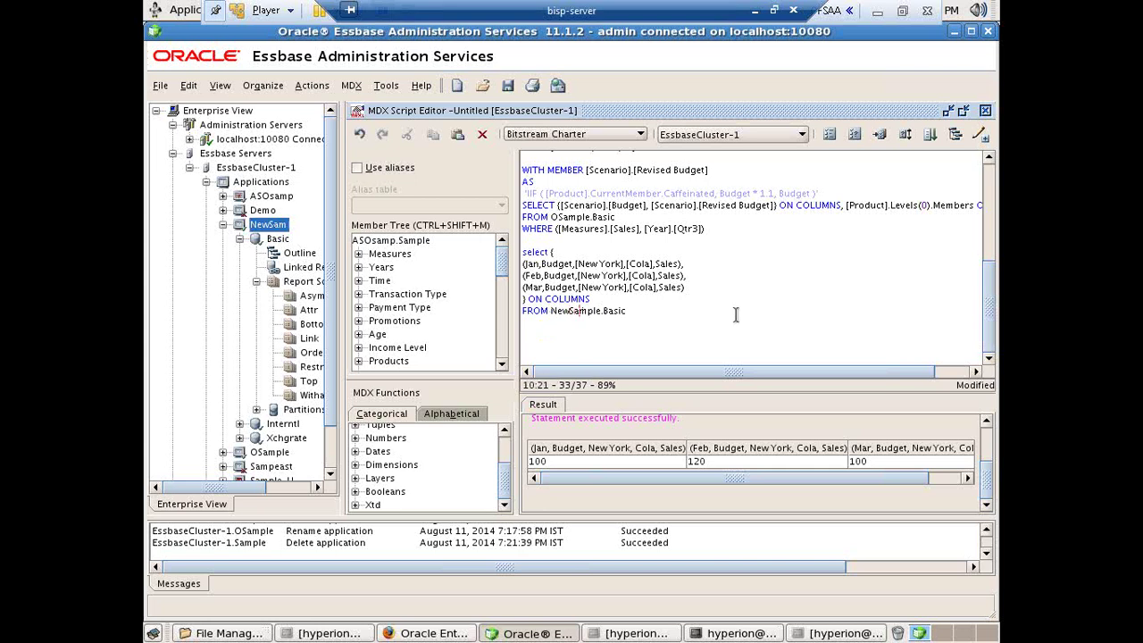
key(BackSpace)
key(BackSpace)
key(BackSpace)
drag(616, 312, 491, 258)
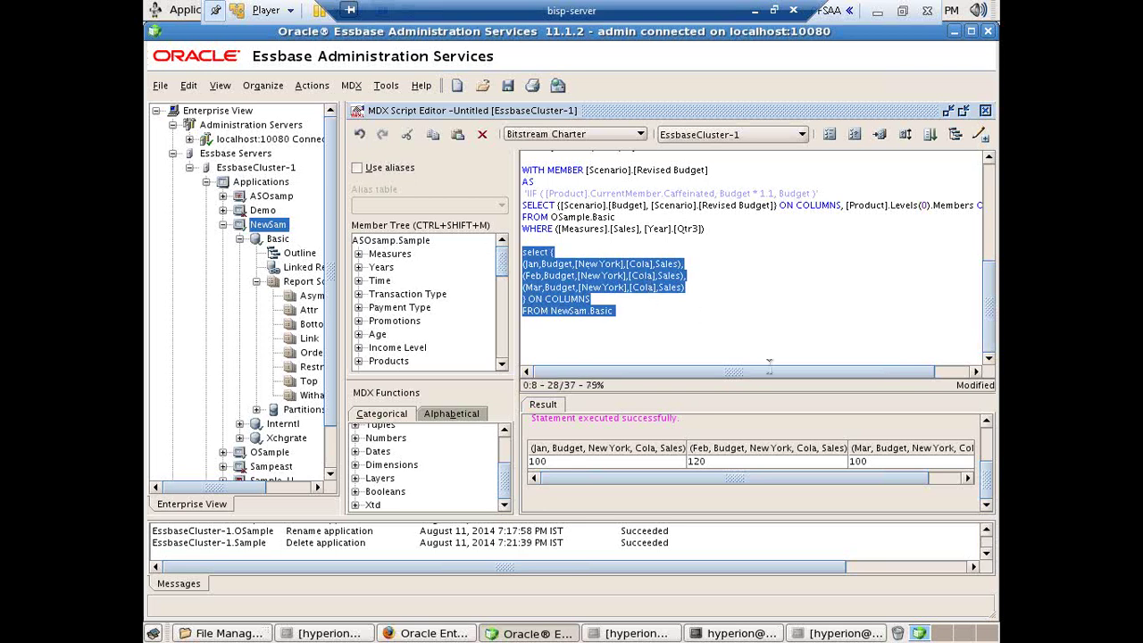
key(F5)
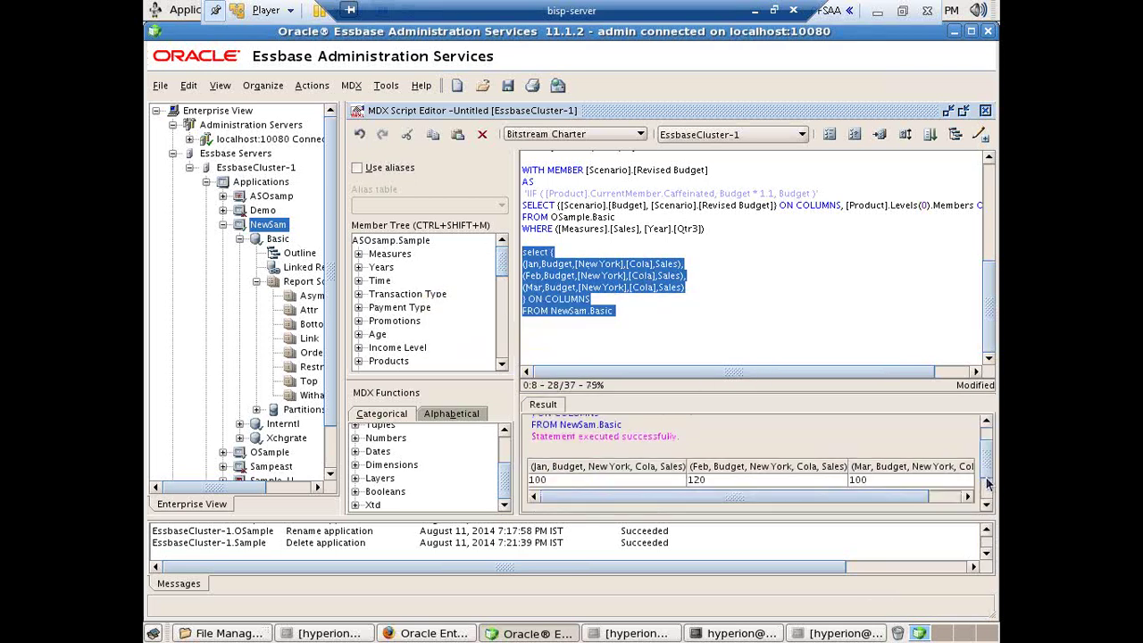
drag(986, 444, 989, 491)
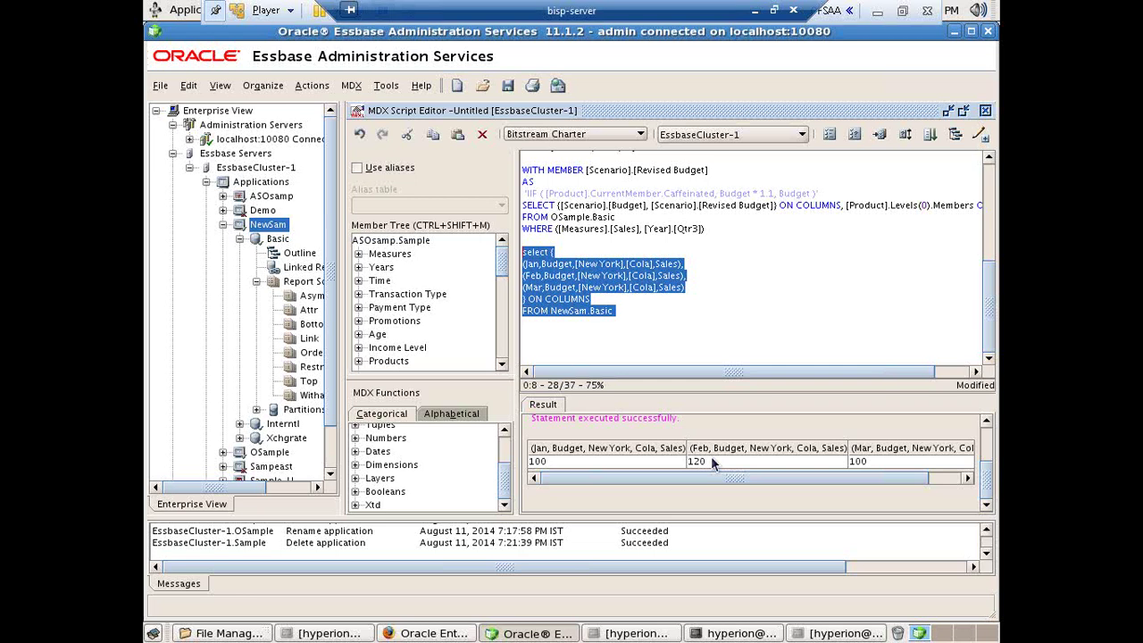
- In the bin-folder terminal, recall the previous Utility.sh restore command and copy it
click(336, 634)
click(326, 633)
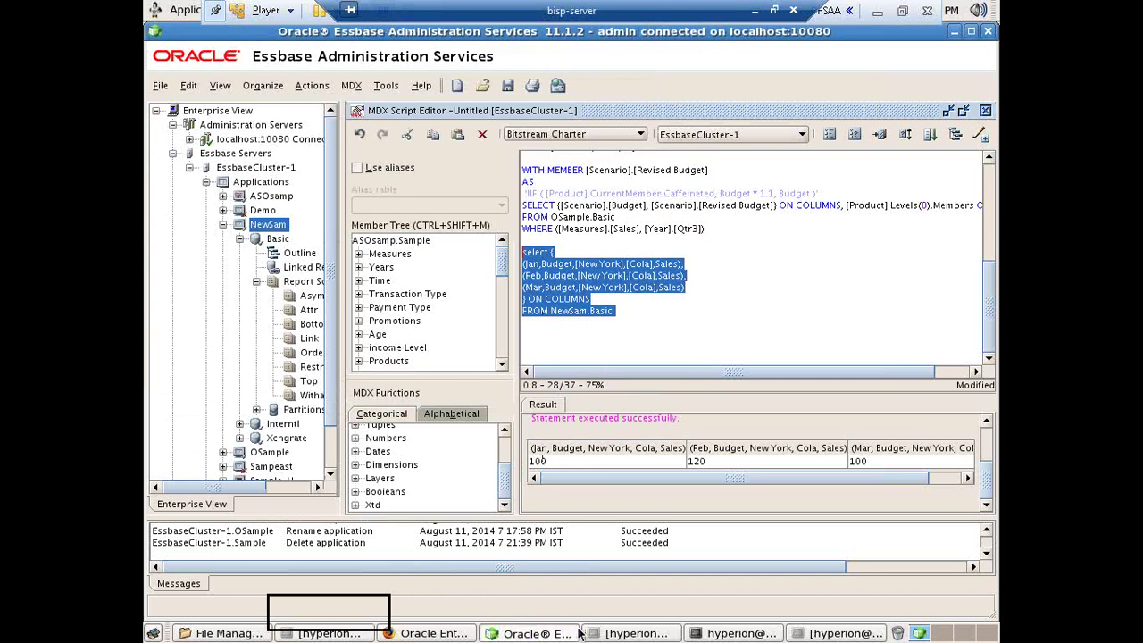
click(634, 633)
click(739, 633)
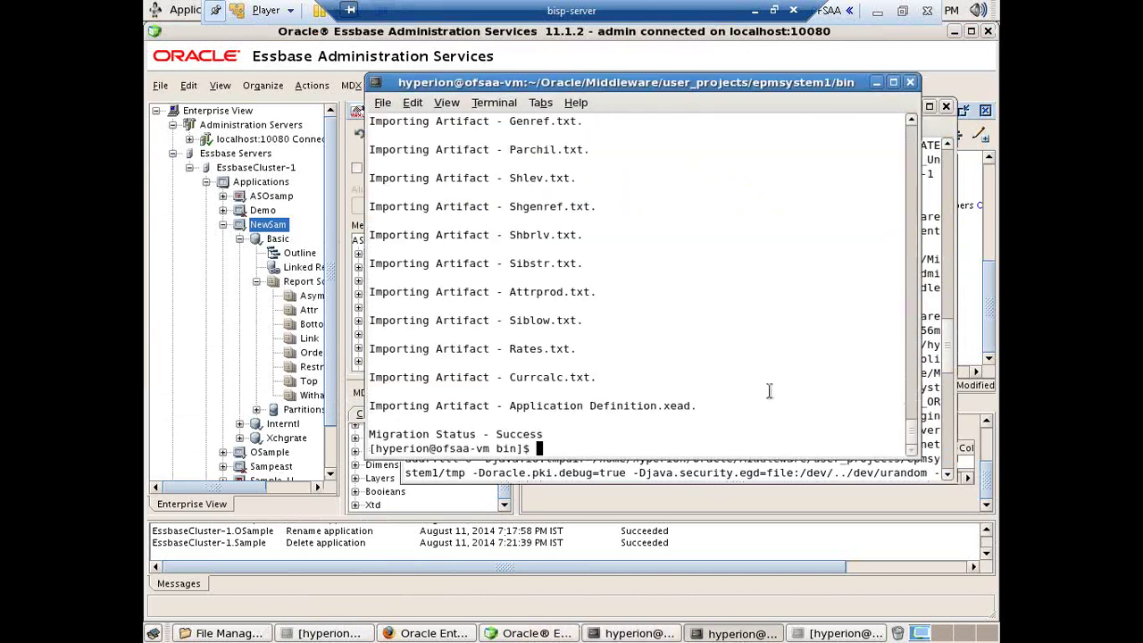
key(Up)
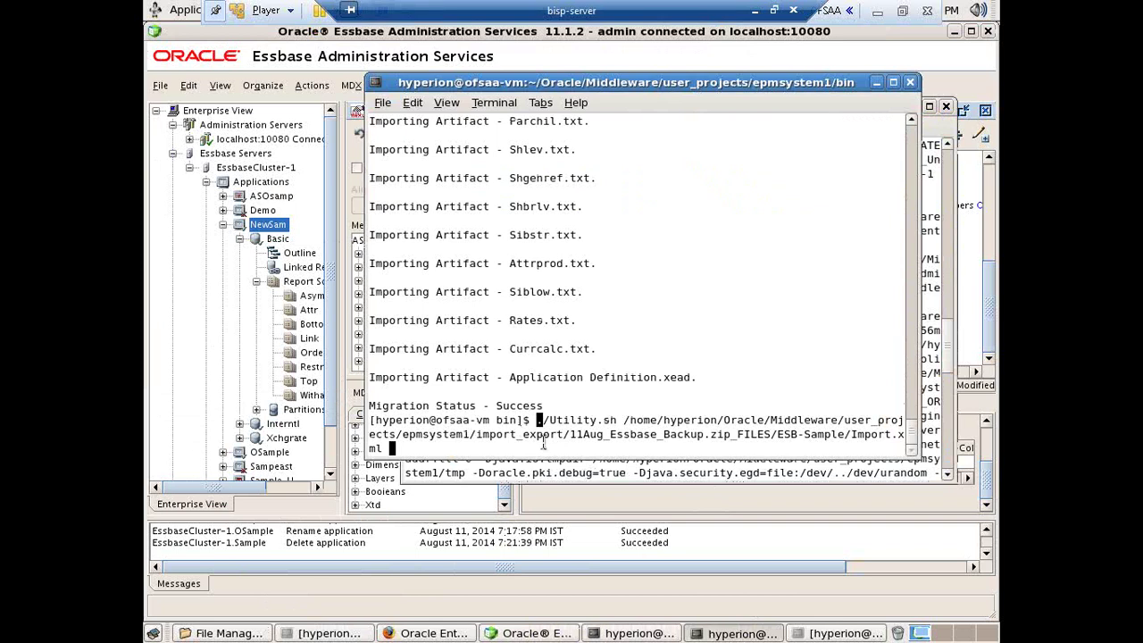
drag(536, 419, 544, 443)
right_click(497, 430)
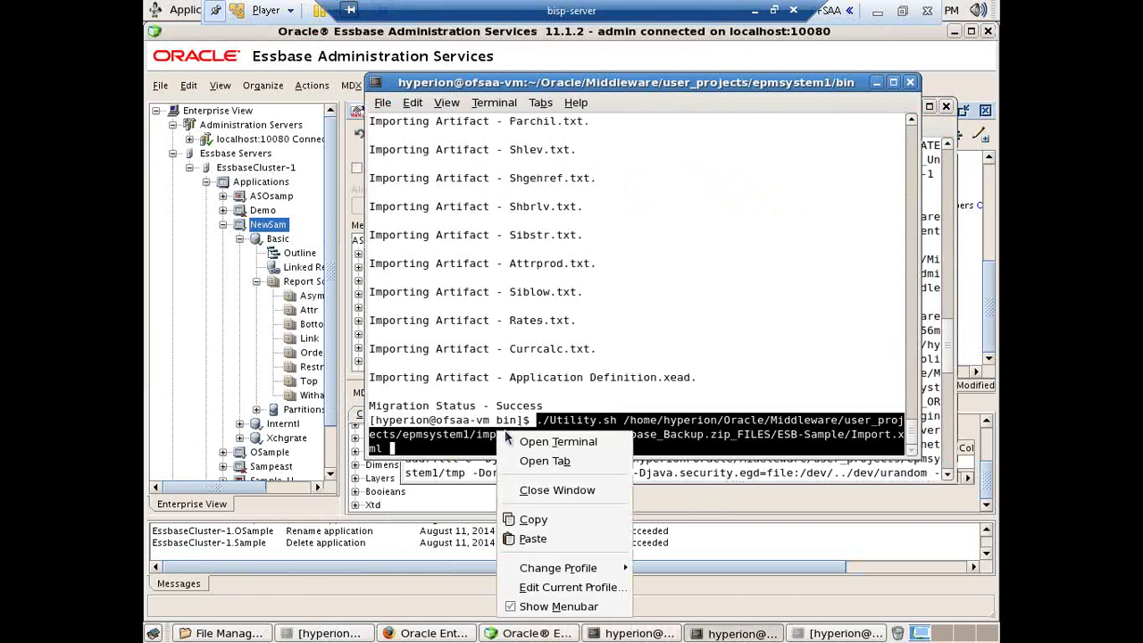
click(534, 519)
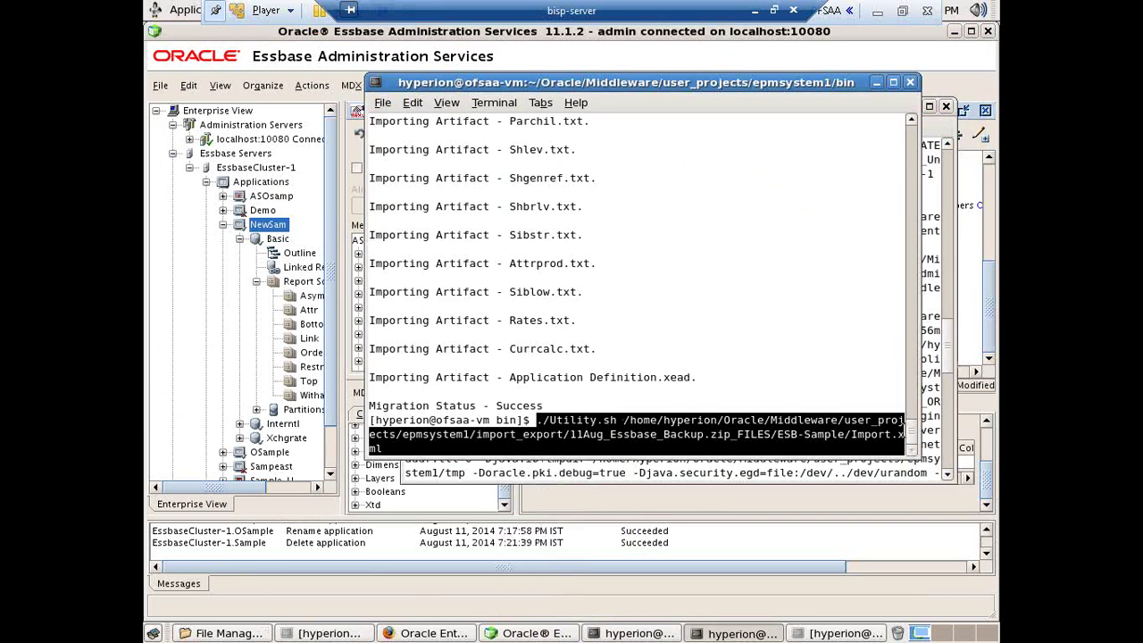
- Abandon the recalled restore command unrun and launch gedit from a fresh prompt
click(904, 430)
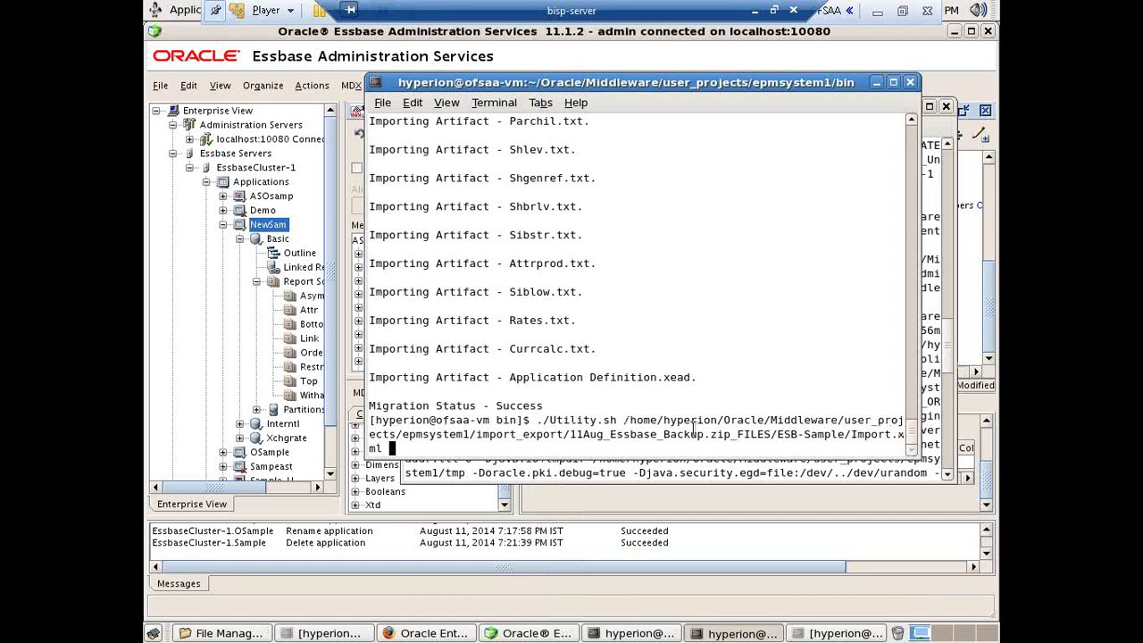
key(BackSpace)
key(BackSpace)
key(BackSpace)
key(BackSpace)
key(BackSpace)
key(BackSpace)
key(BackSpace)
key(BackSpace)
key(BackSpace)
key(BackSpace)
key(BackSpace)
key(BackSpace)
key(BackSpace)
key(BackSpace)
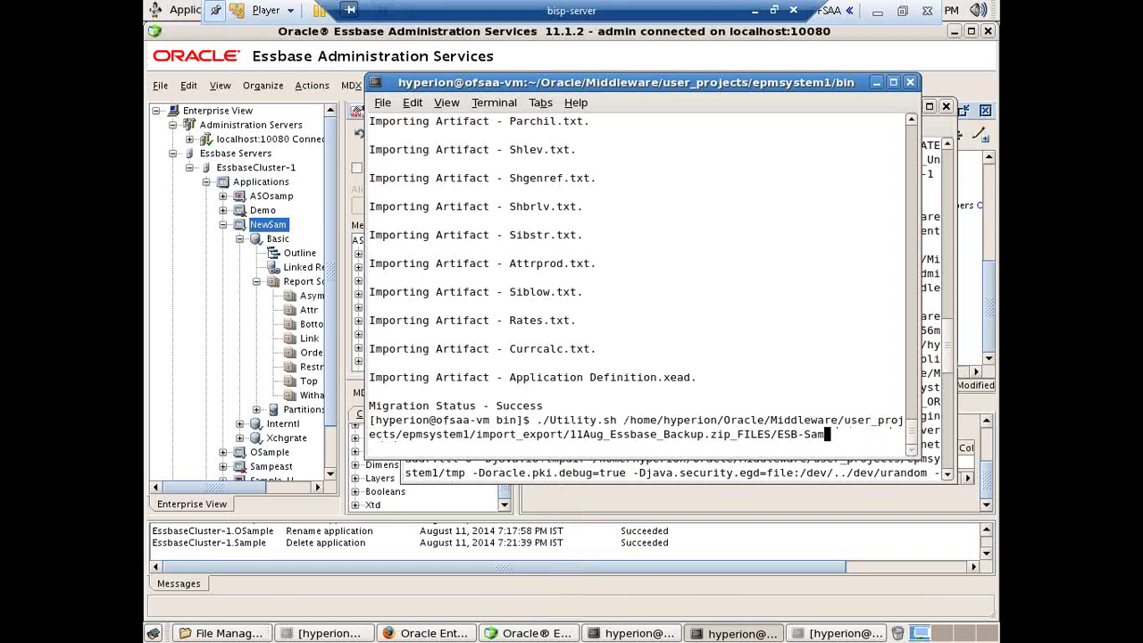
key(Return)
key(Return)
key(Return)
text(e)
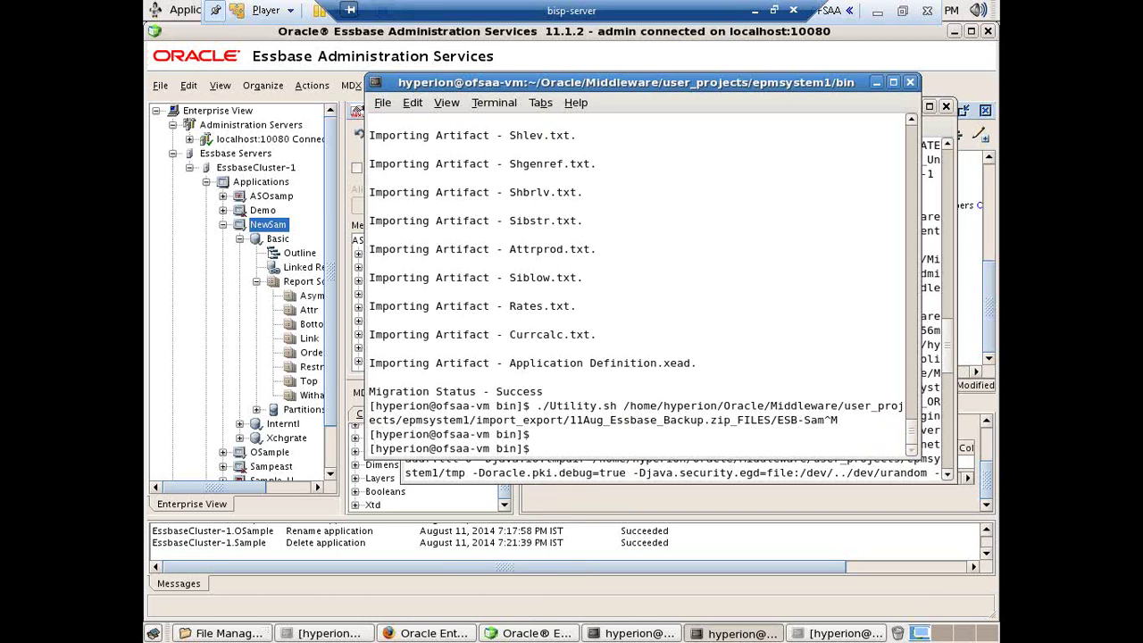
text(gedit)
key(Return)
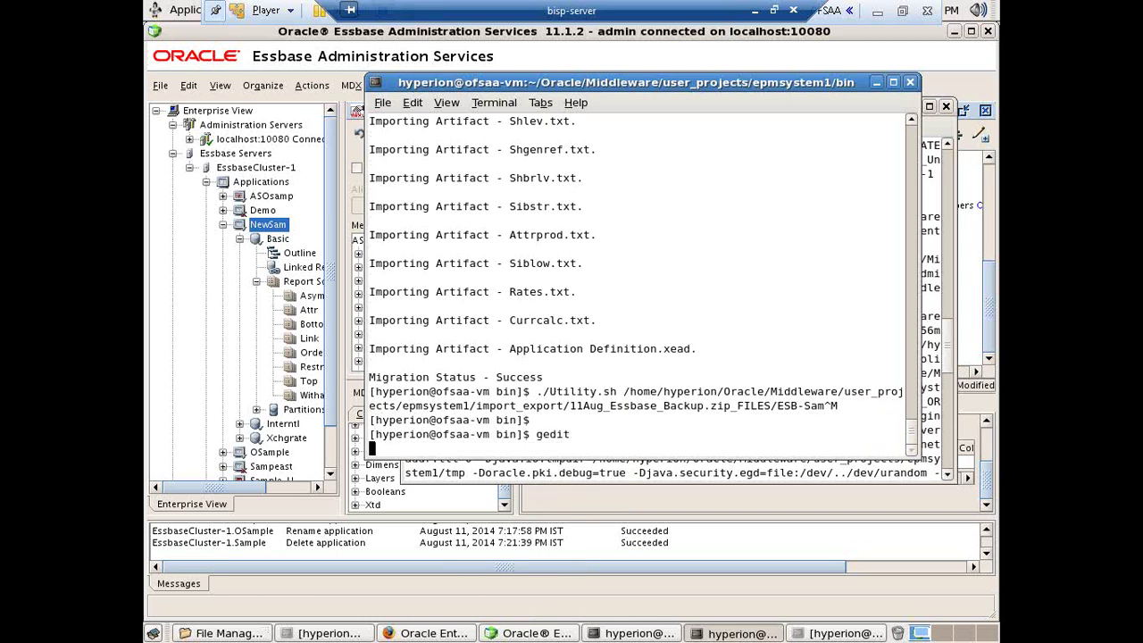
- Paste the copied ./Utility.sh restore command into the empty gedit document, then return to Essbase
right_click(382, 329)
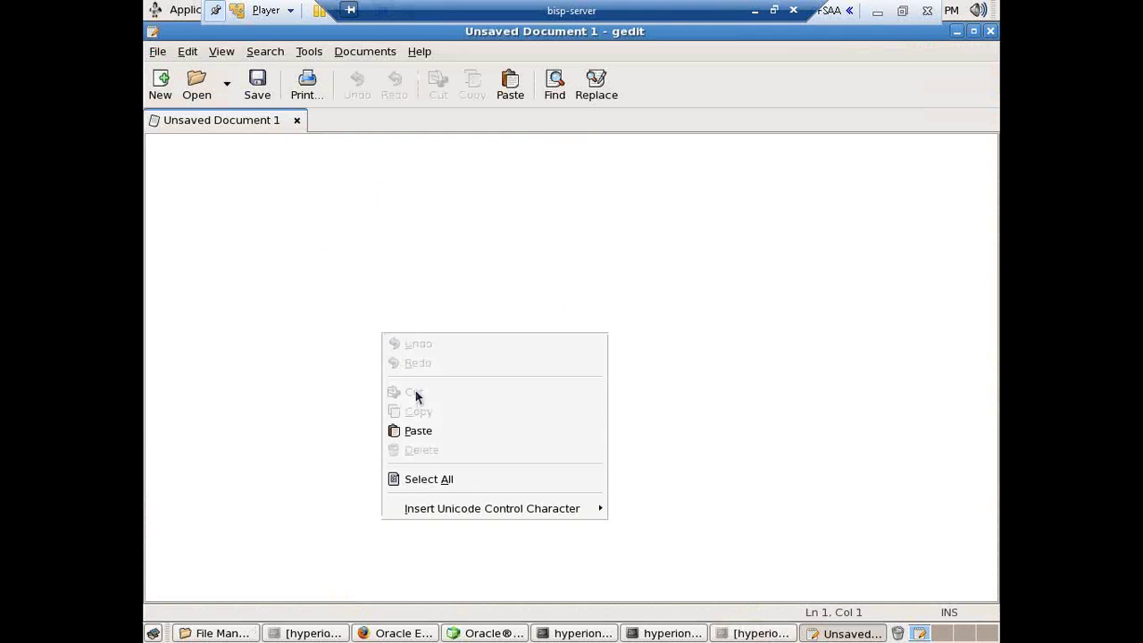
click(423, 432)
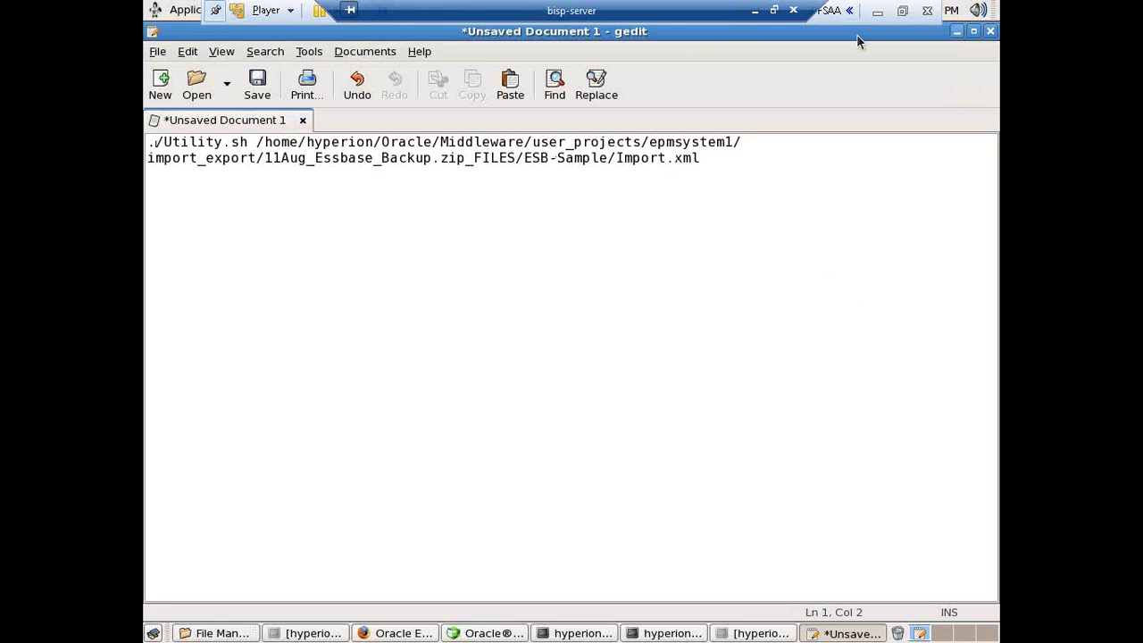
click(956, 31)
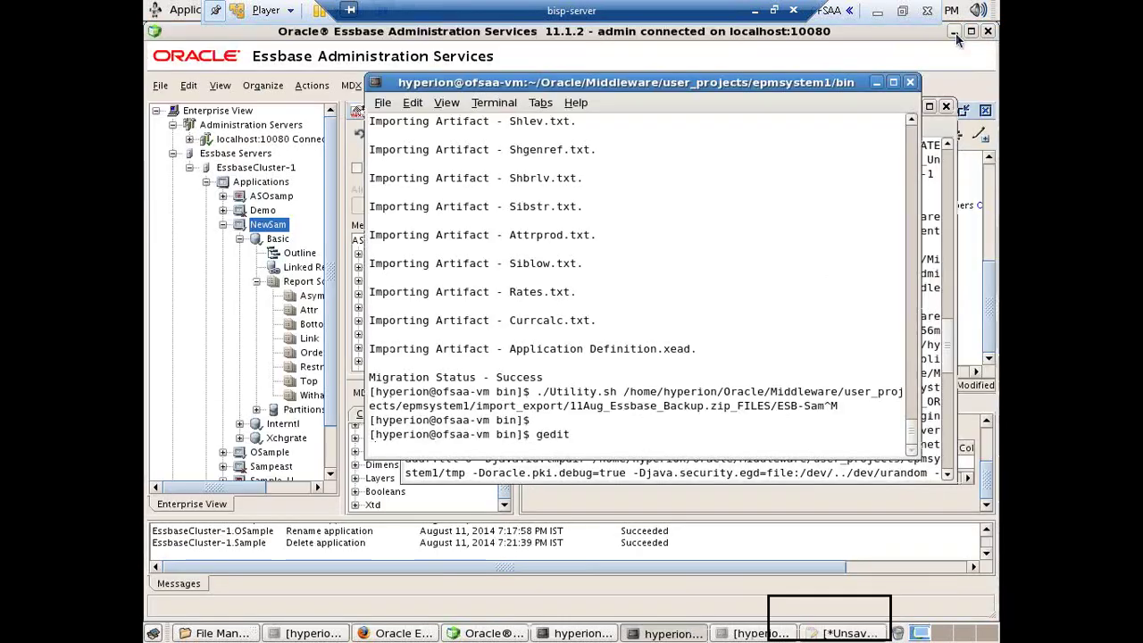
click(910, 83)
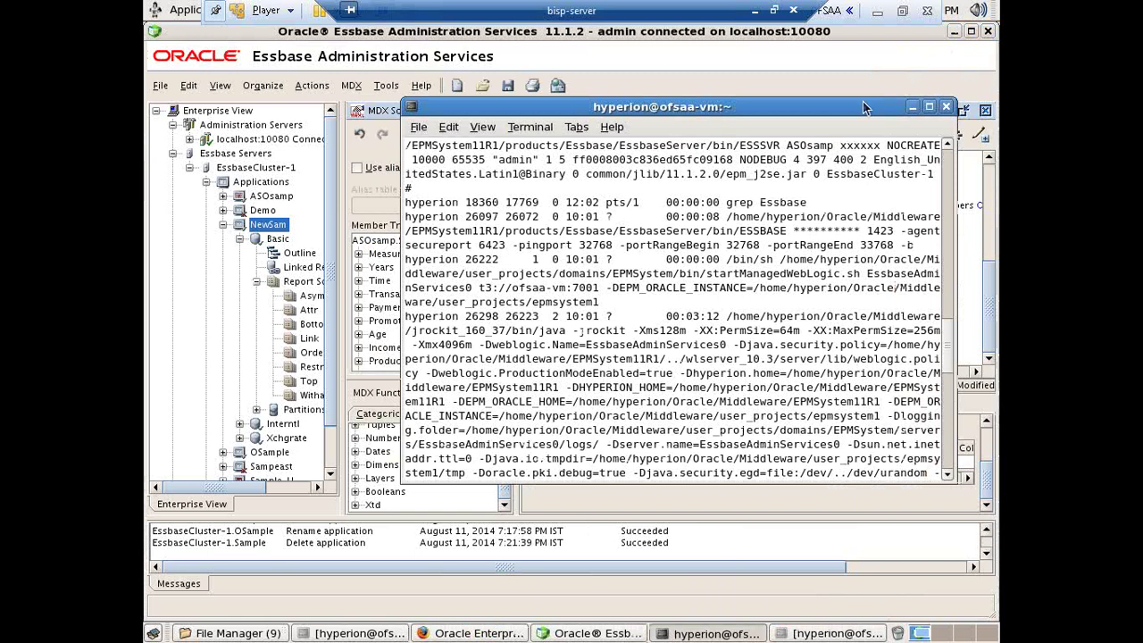
click(845, 82)
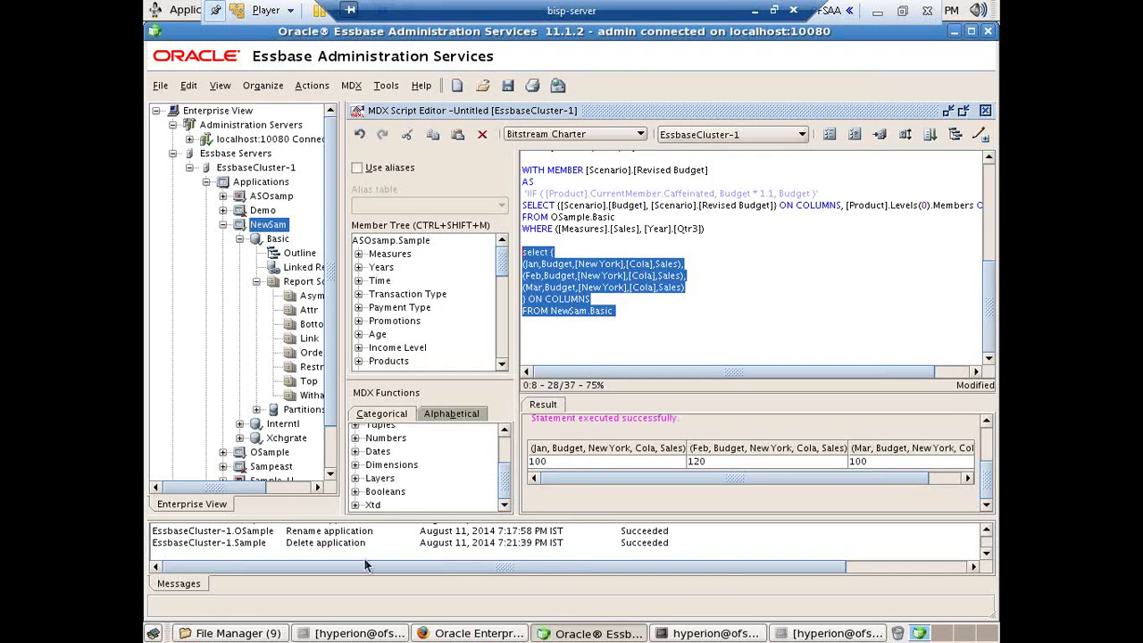
- Copy the path /home/hyperion/Oracle/Middleware/user_projects/epmsystem1/bin from the deployment folder's Properties
click(225, 631)
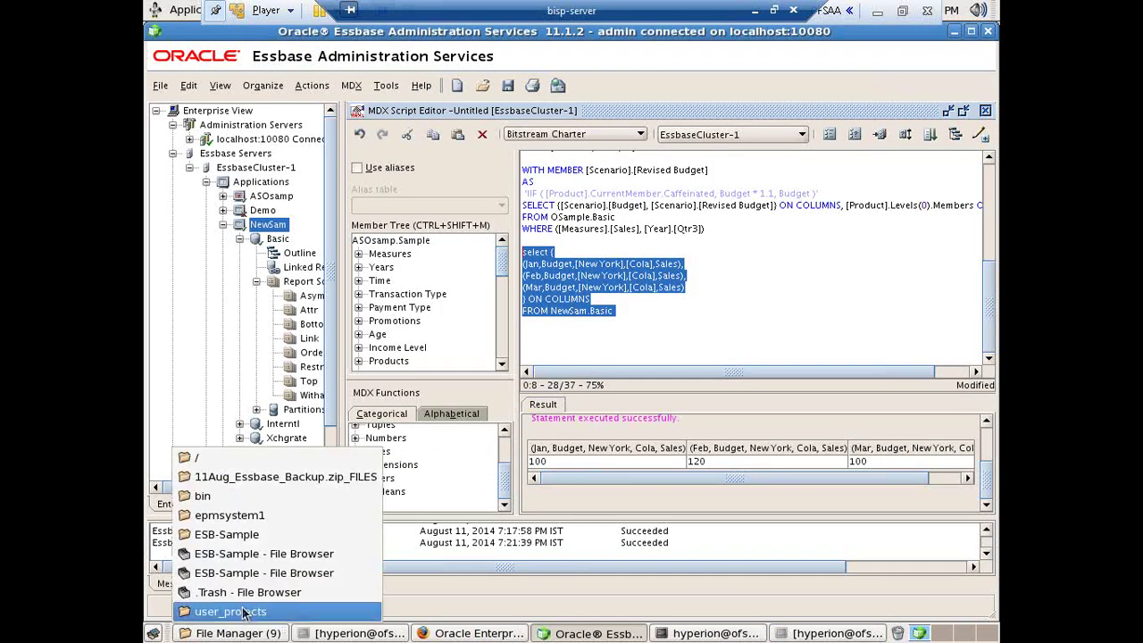
click(260, 495)
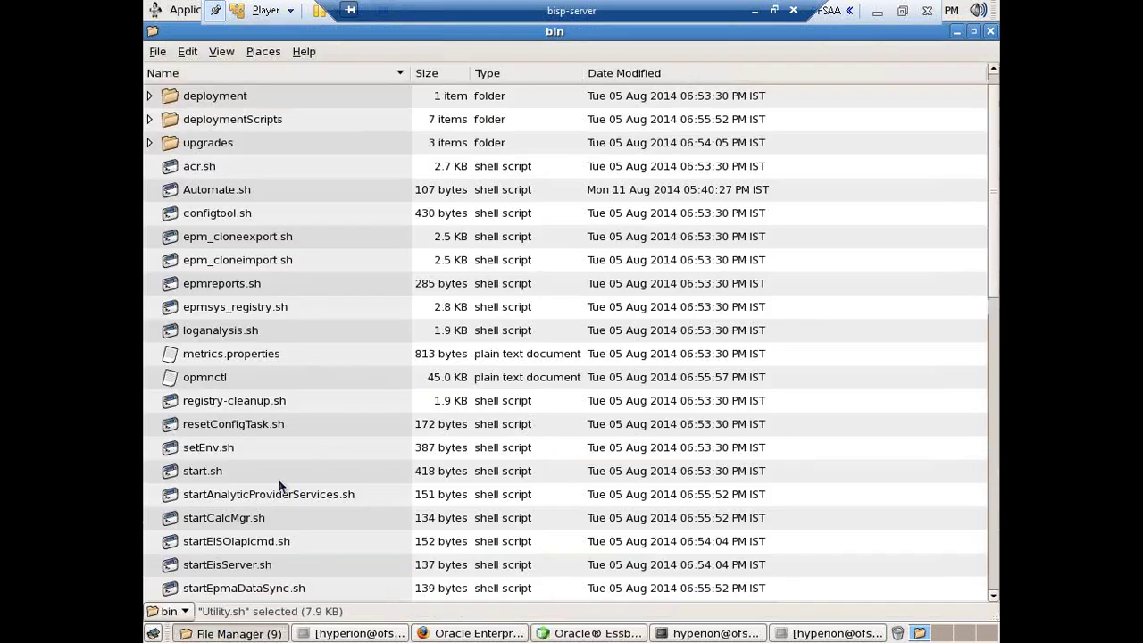
right_click(223, 96)
click(310, 375)
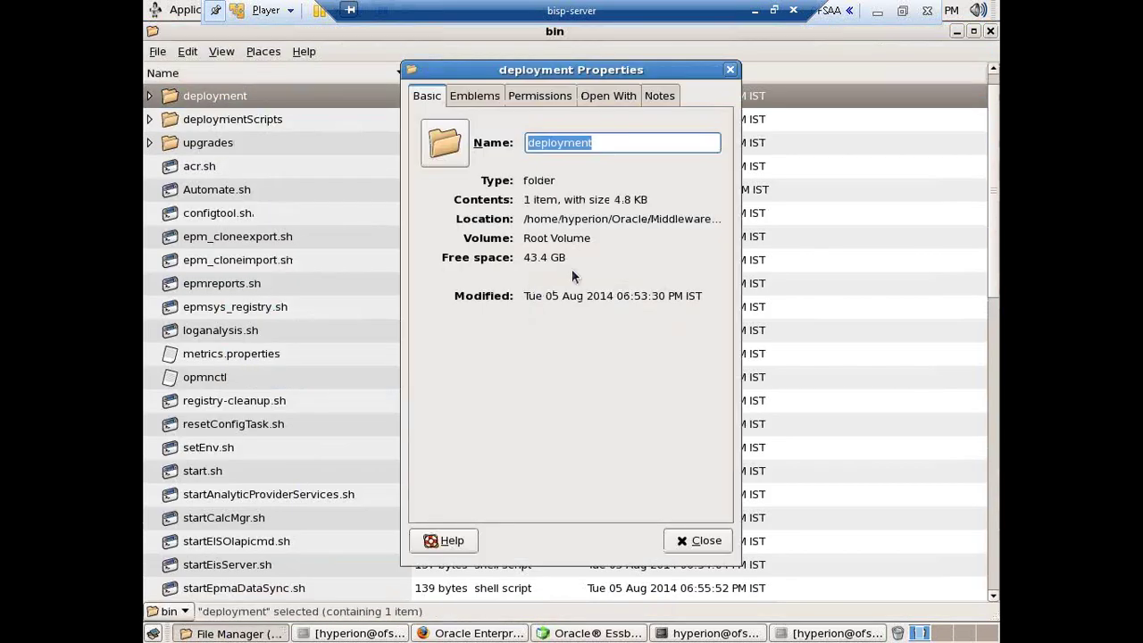
drag(740, 255, 985, 261)
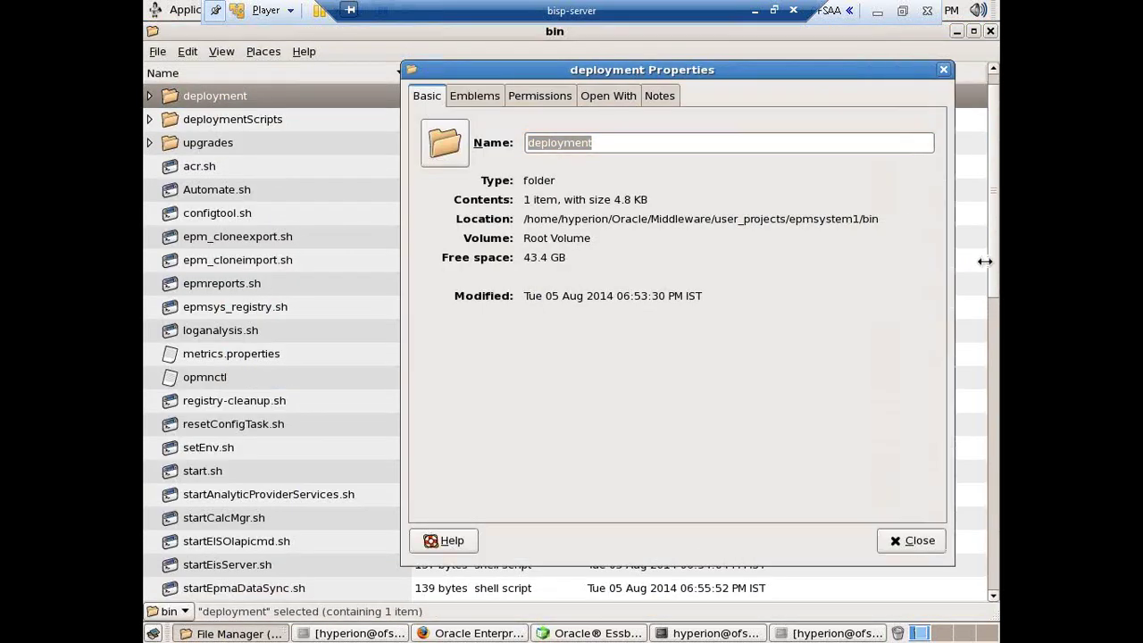
drag(879, 219, 524, 219)
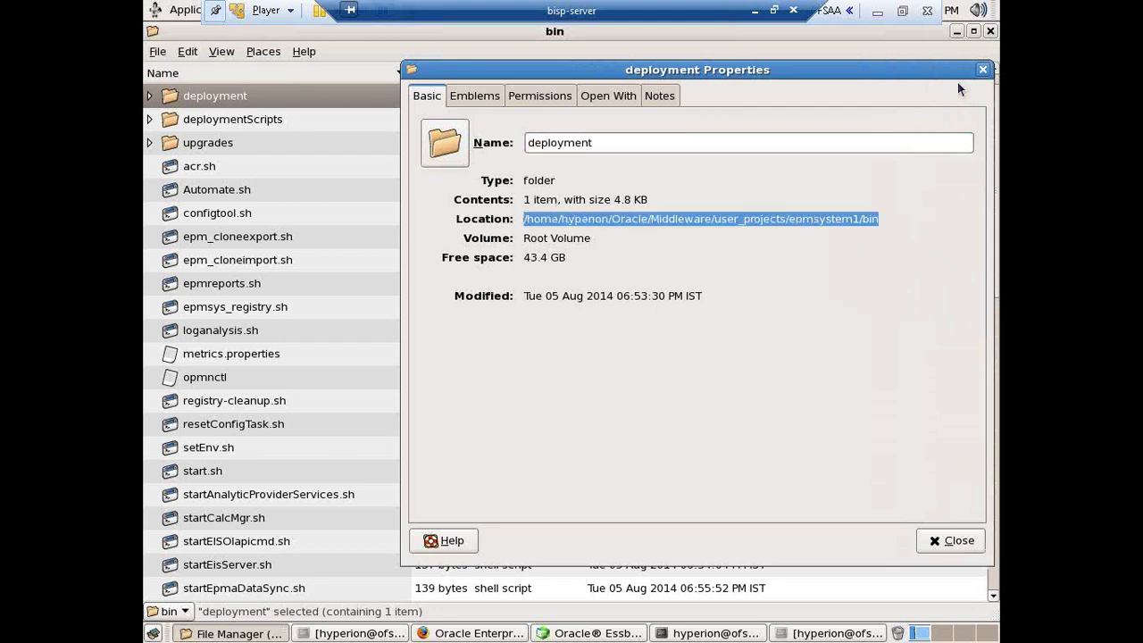
click(982, 70)
- Bring Essbase Administration Services, showing the NewSam.Basic MDX results, back to the front
click(789, 634)
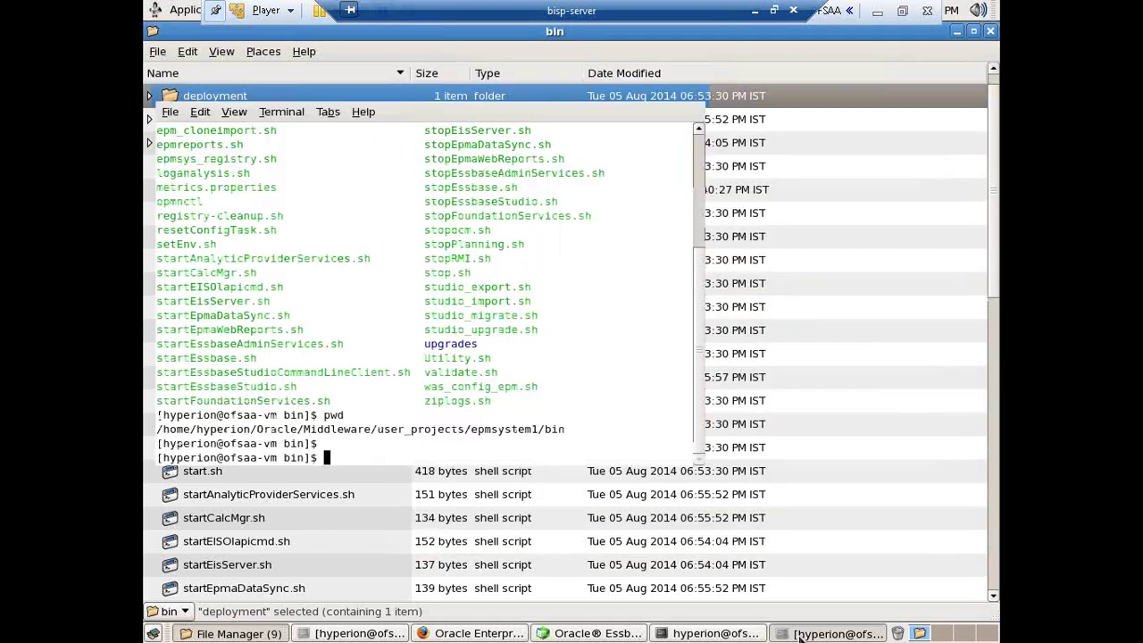
click(353, 633)
click(594, 634)
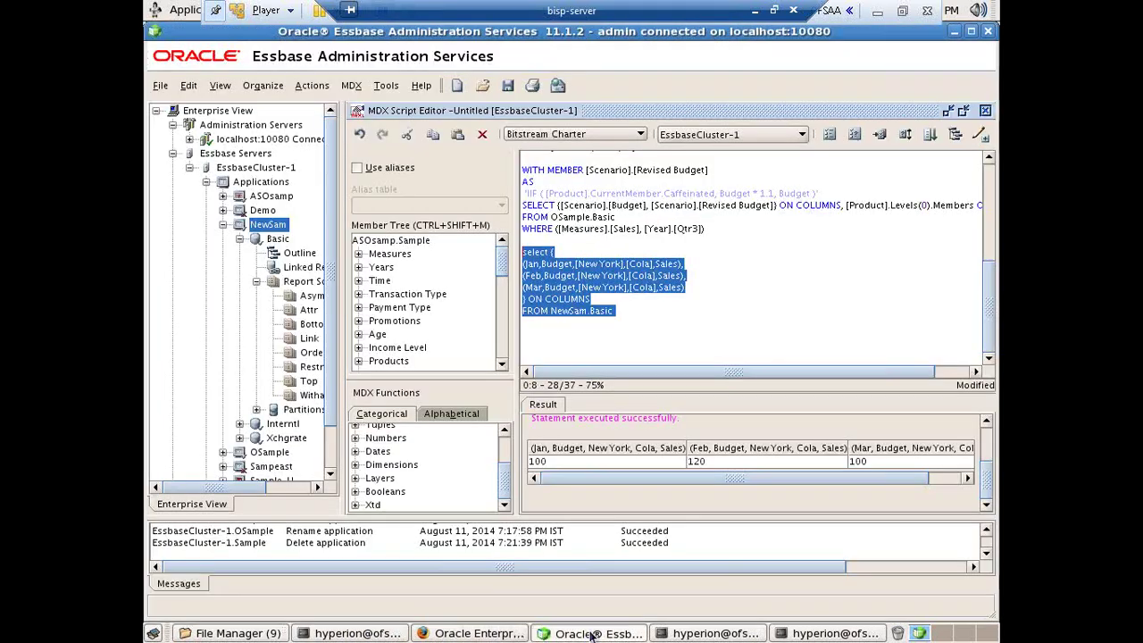
- Add a cd epmsystem1/bin line and change the import path to end in .zip_FILES/Import.xml
click(716, 633)
click(817, 634)
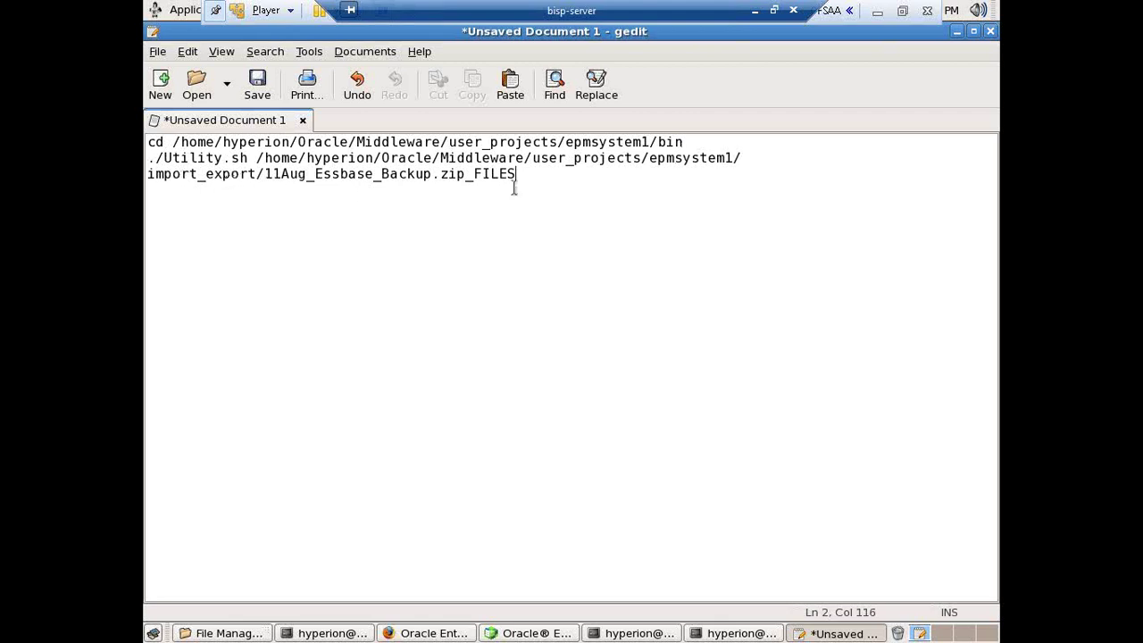
text(/Import.xml)
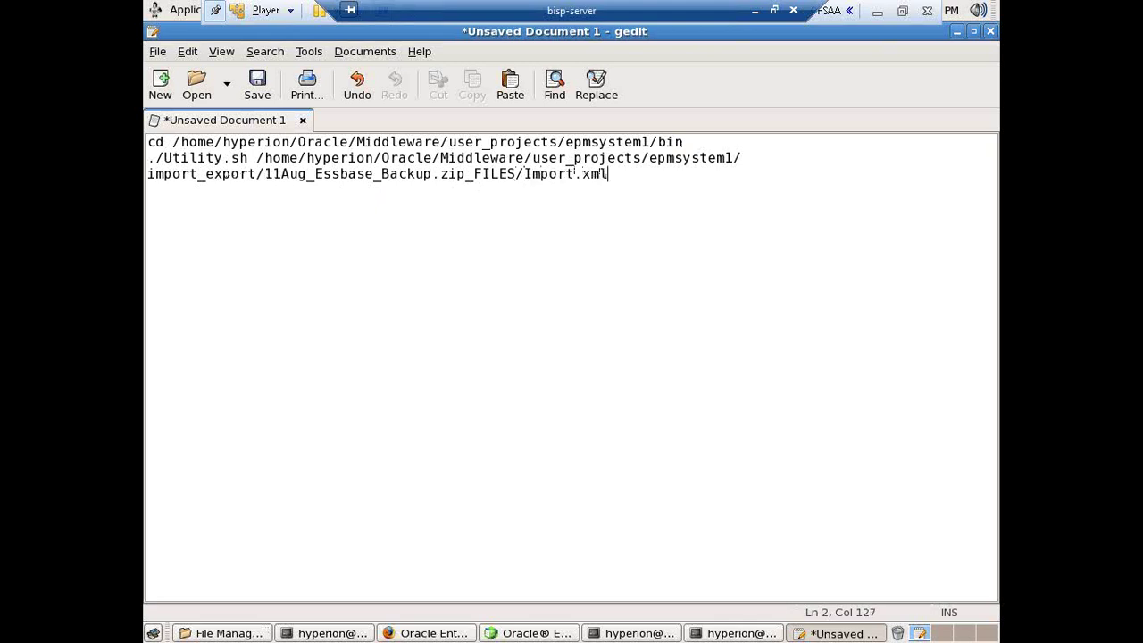
- Save the gedit script into the Desktop folder under the name Automate_Restore.sh
click(258, 85)
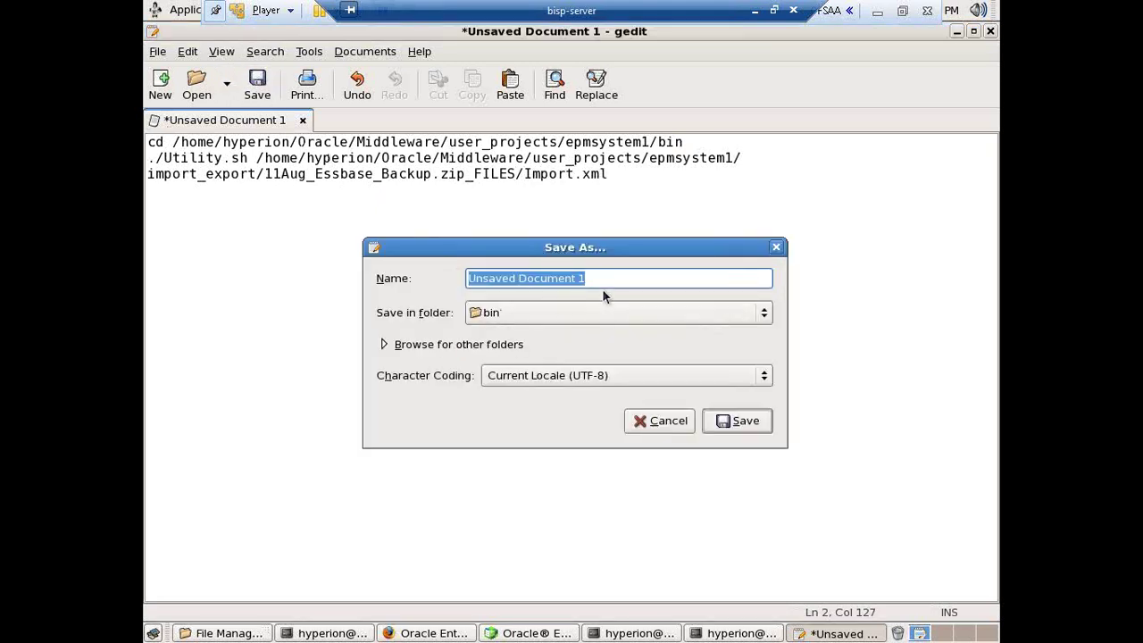
click(559, 315)
click(559, 314)
click(554, 312)
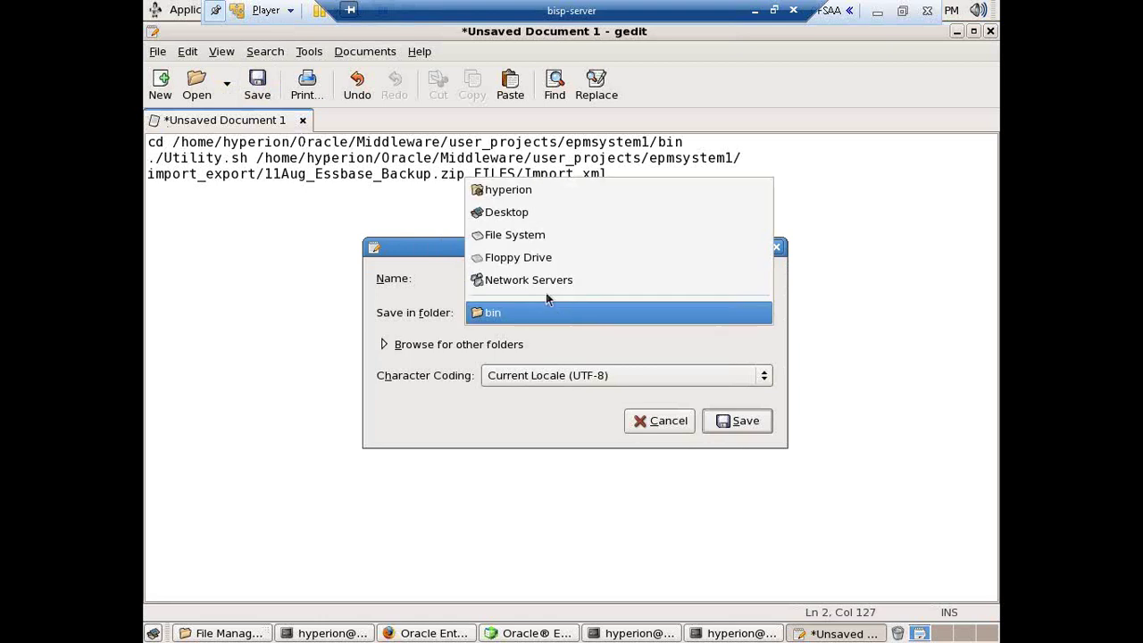
click(542, 213)
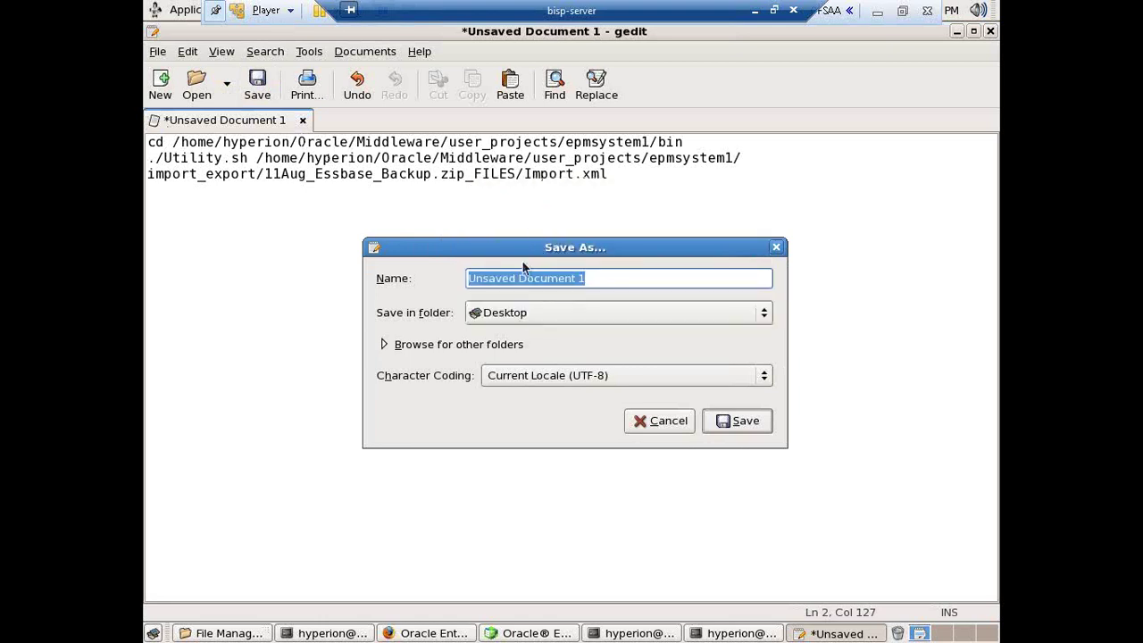
click(604, 278)
drag(603, 278, 445, 284)
text(AUtomate_Restore:sh)
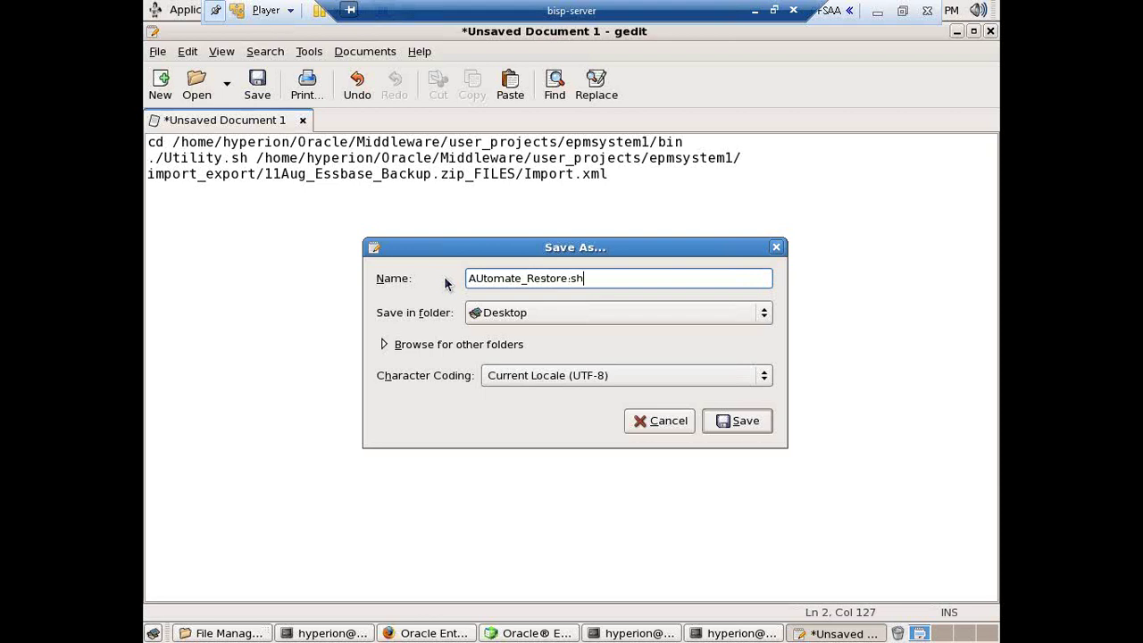
click(481, 277)
key(BackSpace)
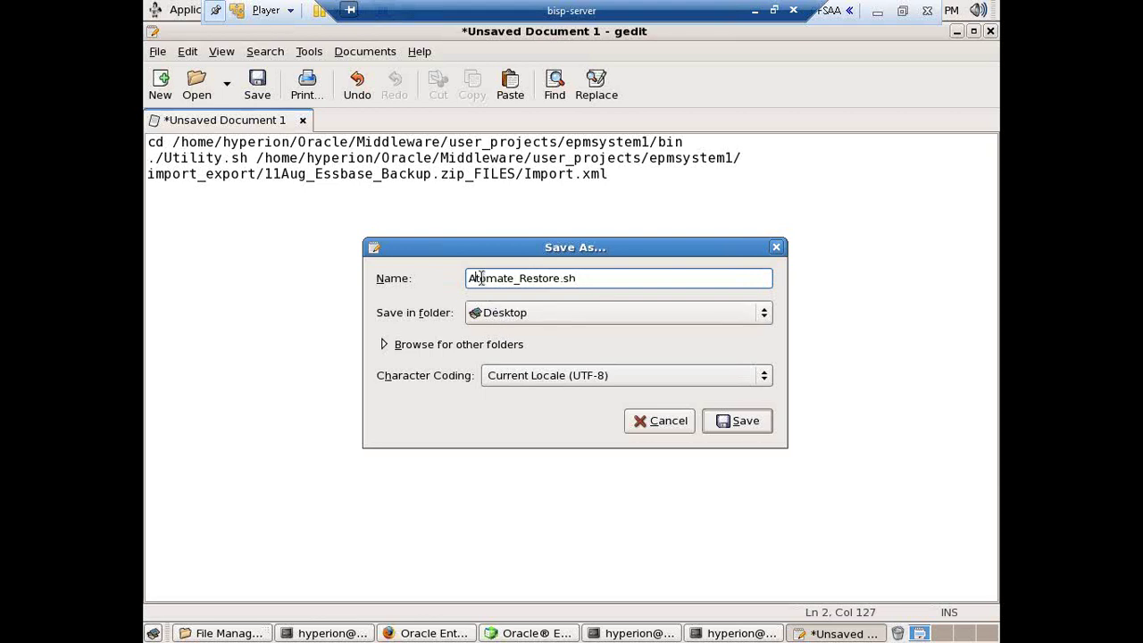
text(u)
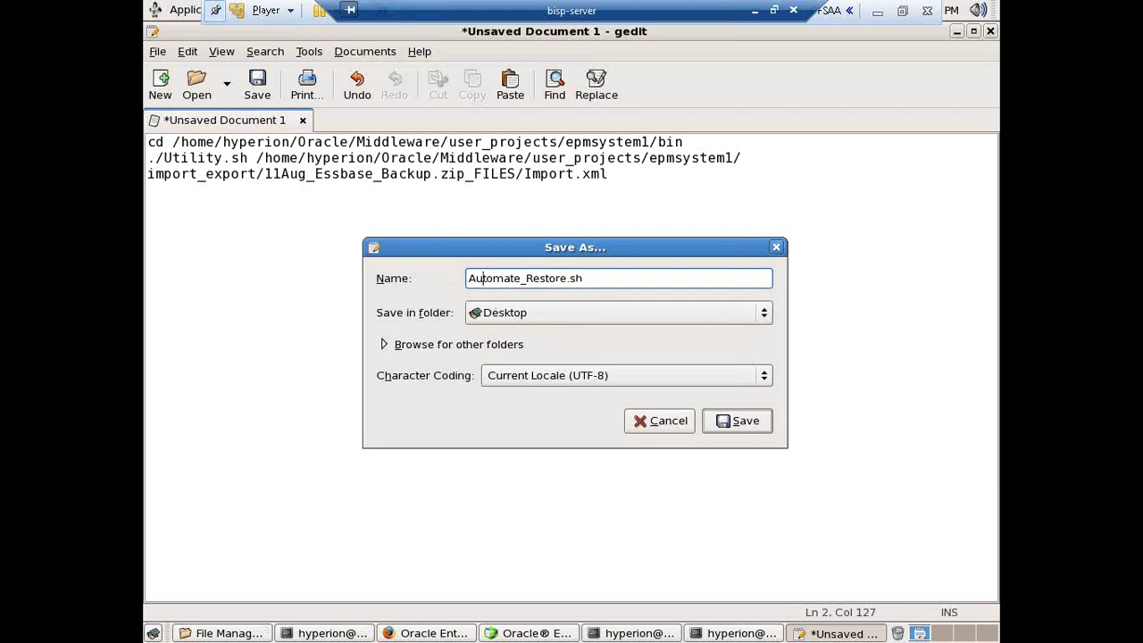
click(732, 423)
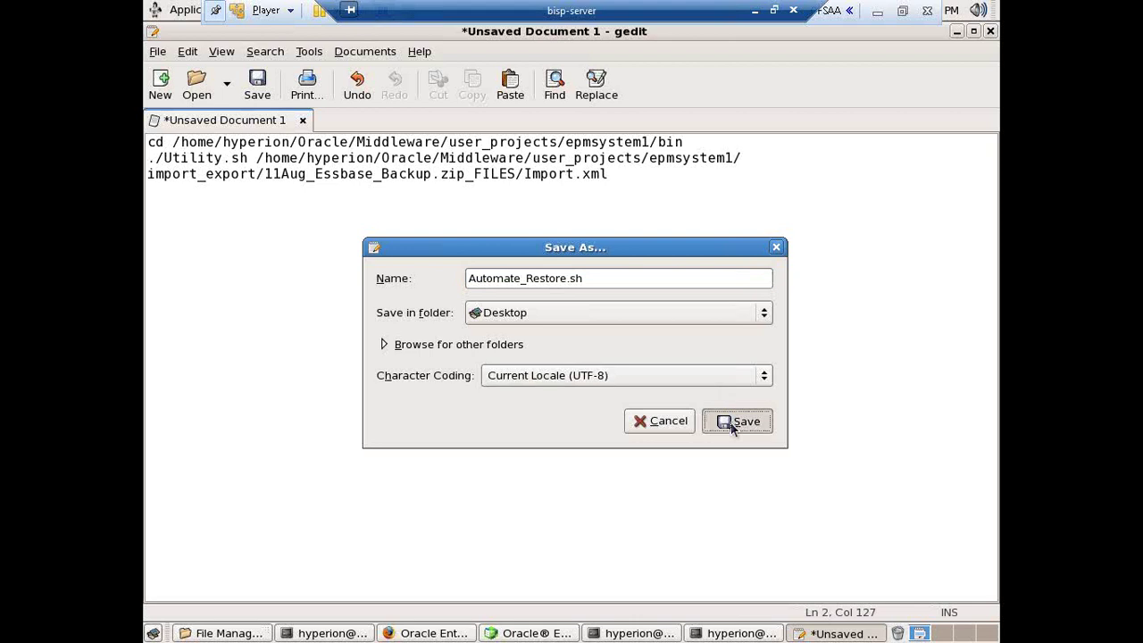